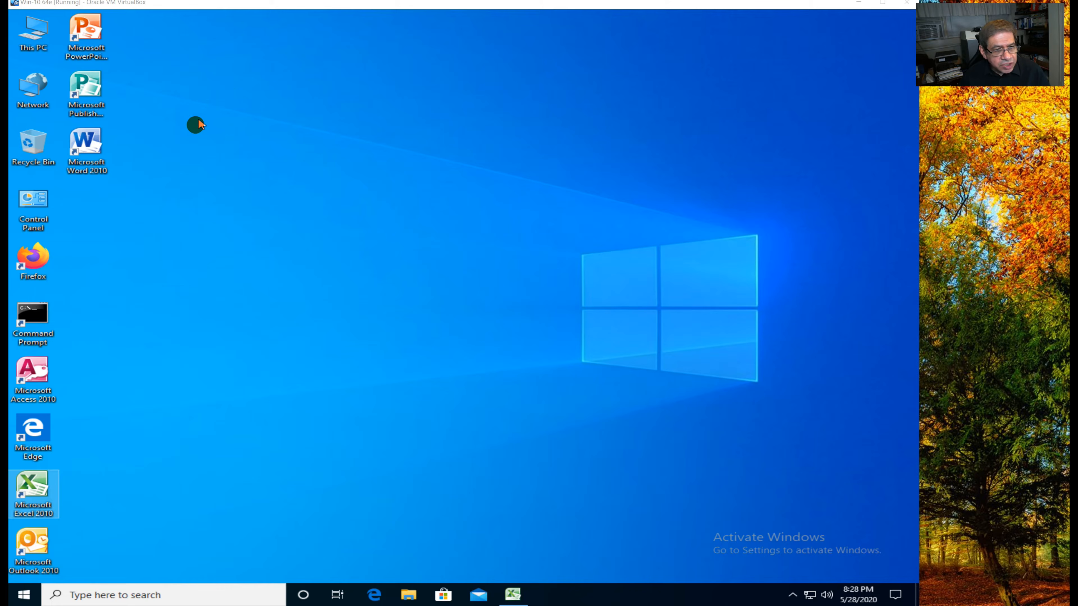
Open the advanced options of Windows Update under Update & Security in the Windows settings.
{"action": "left_click", "coordinate": [33, 207]}
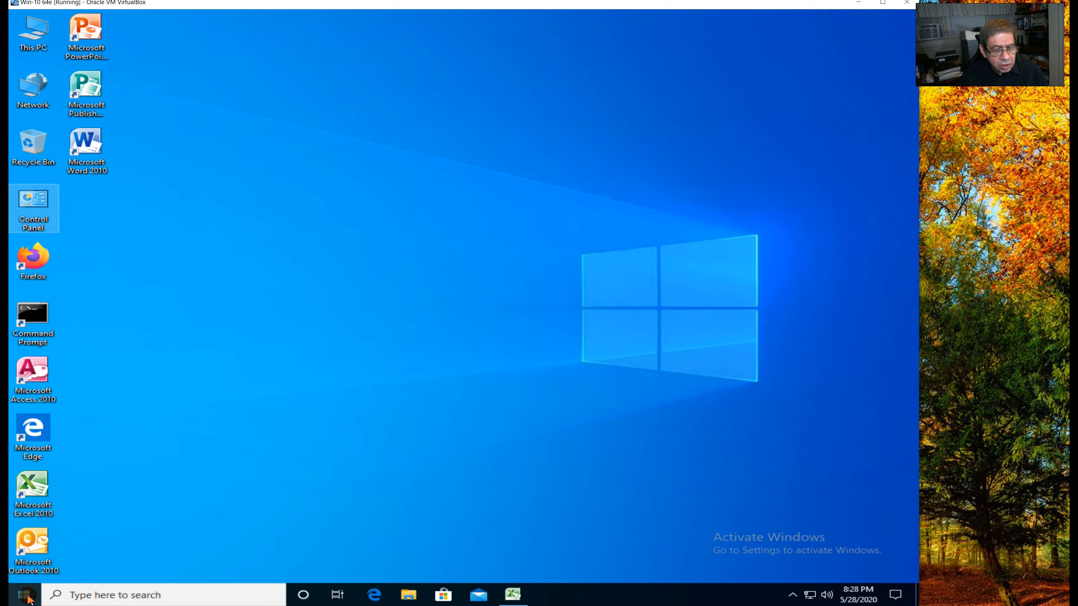
{"action": "left_click", "coordinate": [26, 597]}
{"action": "left_click", "coordinate": [25, 550]}
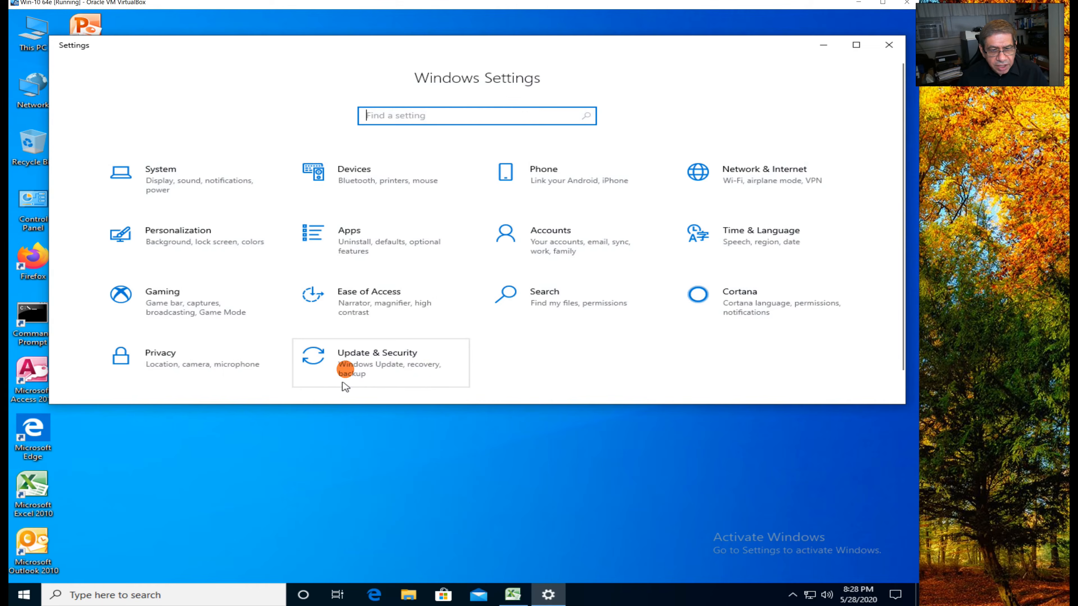
{"action": "left_click", "coordinate": [356, 359]}
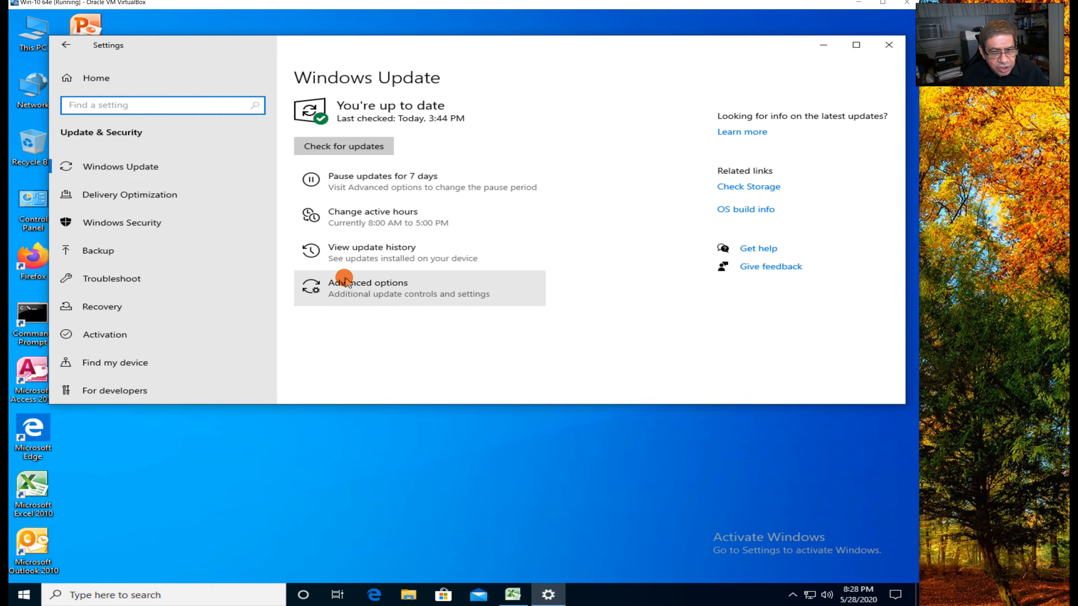
{"action": "left_click", "coordinate": [341, 285]}
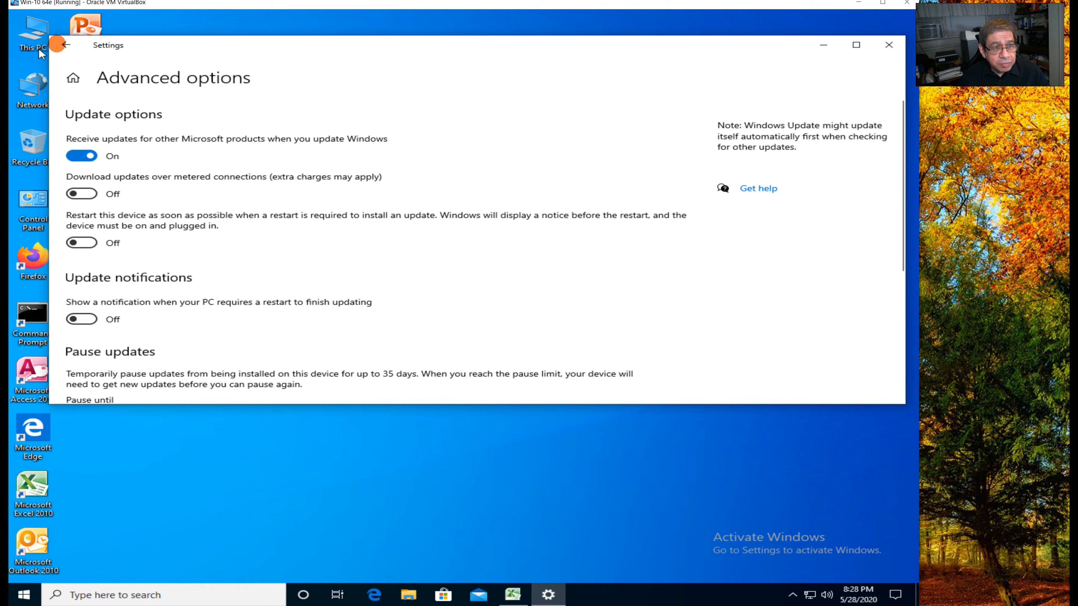
Return to the main Windows Update page and check for updates.
{"action": "left_click", "coordinate": [61, 45]}
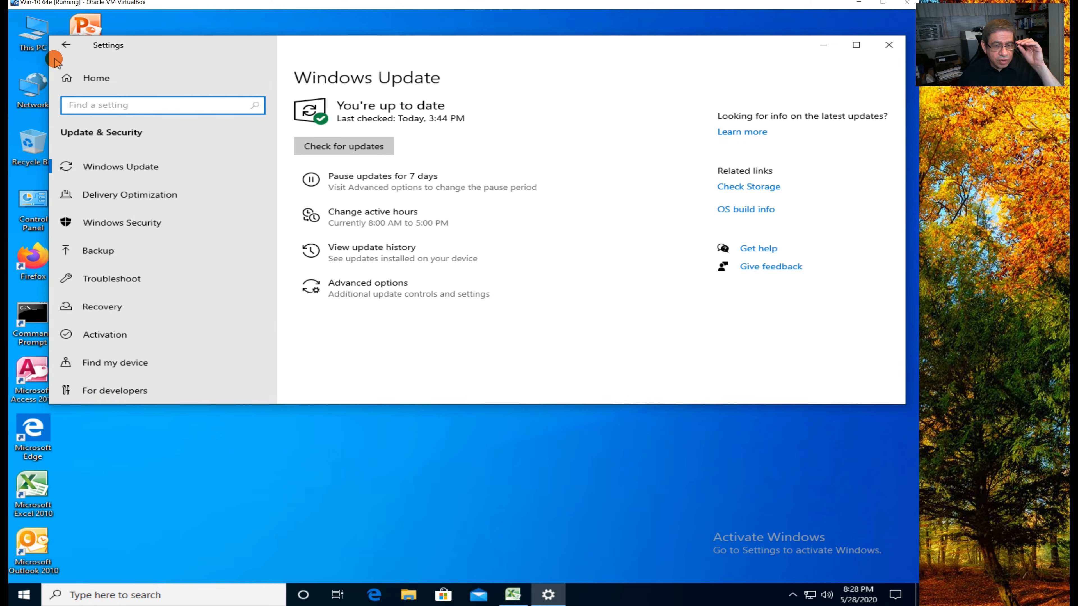
{"action": "left_click", "coordinate": [344, 150]}
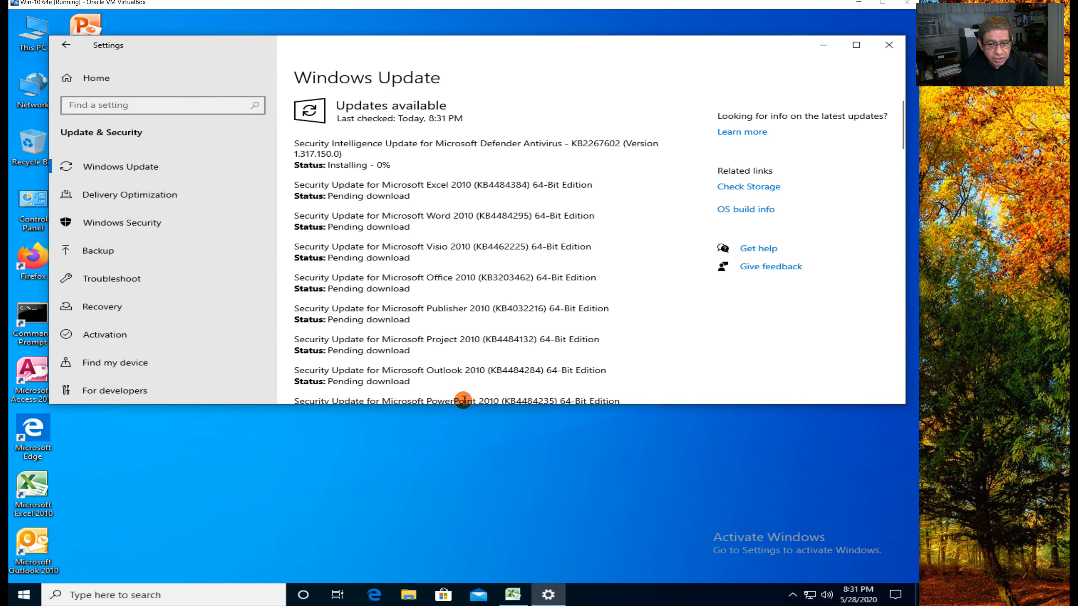
Enlarge the Settings window downward and examine the status of the available Windows and Office 2010 updates.
{"action": "left_click_drag", "start_coordinate": [464, 404], "coordinate": [463, 408]}
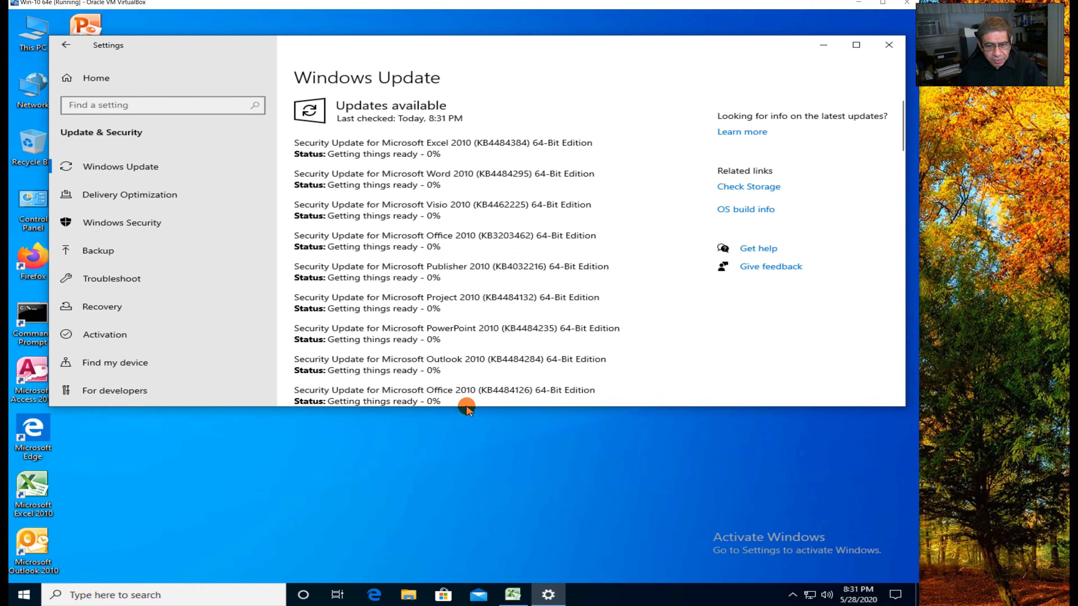
{"action": "scroll", "coordinate": [630, 326], "scroll_direction": "down", "scroll_amount": 20}
{"action": "scroll", "coordinate": [630, 325], "scroll_direction": "up", "scroll_amount": 7}
{"action": "left_click_drag", "start_coordinate": [636, 407], "coordinate": [636, 440]}
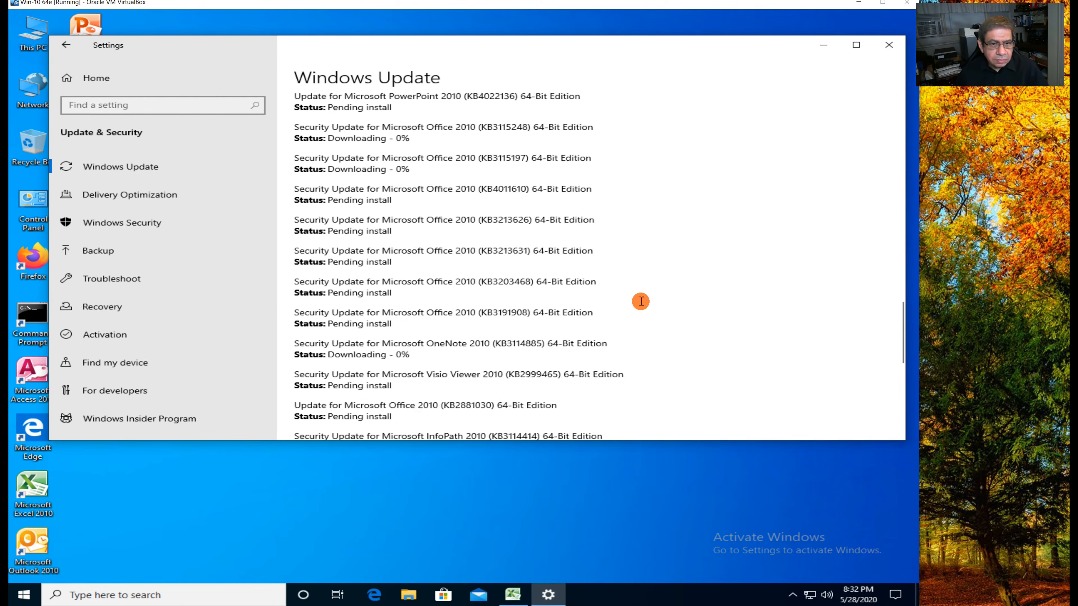
{"action": "scroll", "coordinate": [641, 301], "scroll_direction": "down", "scroll_amount": 10}
{"action": "left_click_drag", "start_coordinate": [551, 440], "coordinate": [552, 582]}
{"action": "scroll", "coordinate": [601, 374], "scroll_direction": "up", "scroll_amount": 20}
{"action": "scroll", "coordinate": [565, 359], "scroll_direction": "down", "scroll_amount": 20}
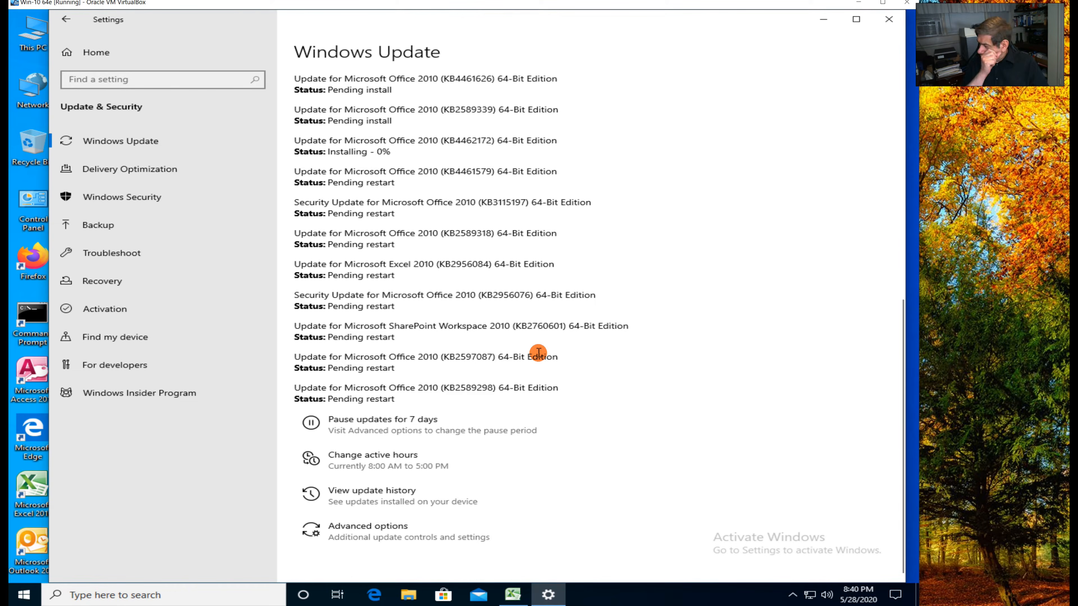
{"action": "scroll", "coordinate": [525, 313], "scroll_direction": "up", "scroll_amount": 2}
{"action": "scroll", "coordinate": [525, 312], "scroll_direction": "up", "scroll_amount": 3}
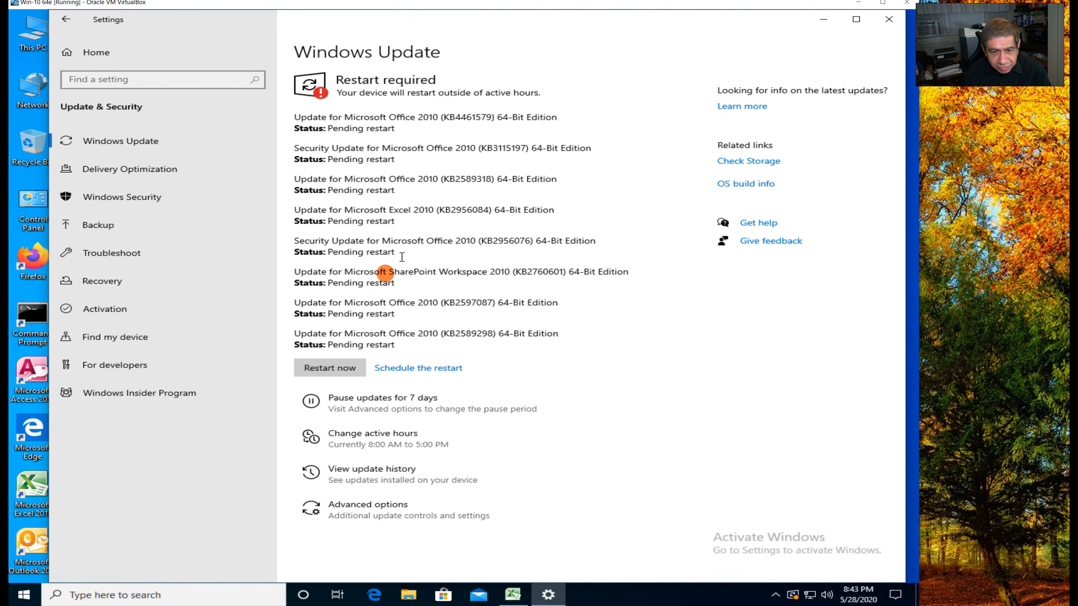
Restart the computer to finish installing the pending updates.
{"action": "left_click", "coordinate": [343, 368]}
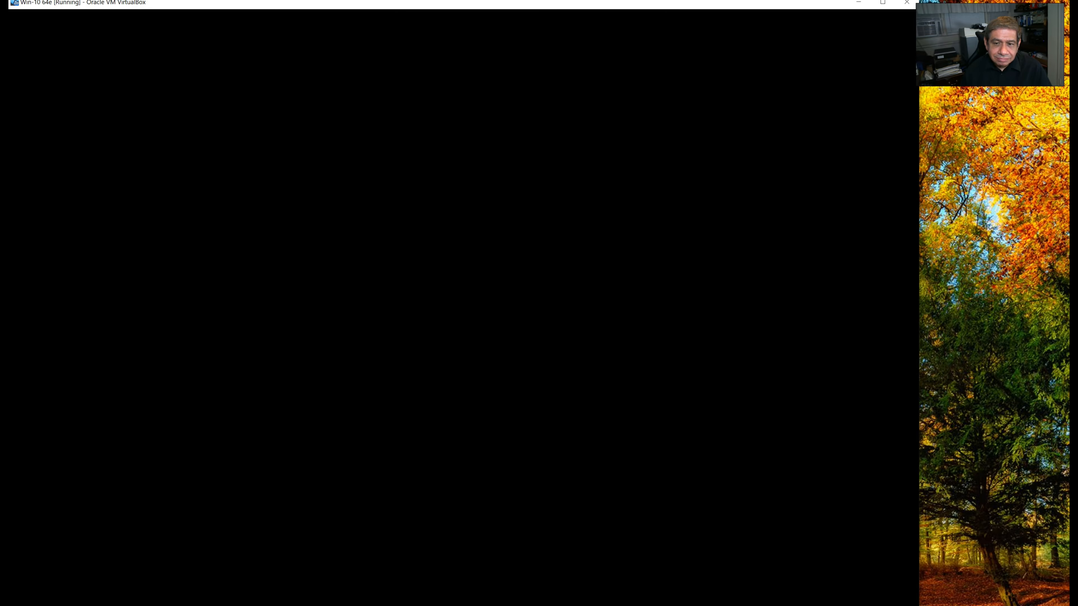
{"action": "left_click", "coordinate": [441, 435]}
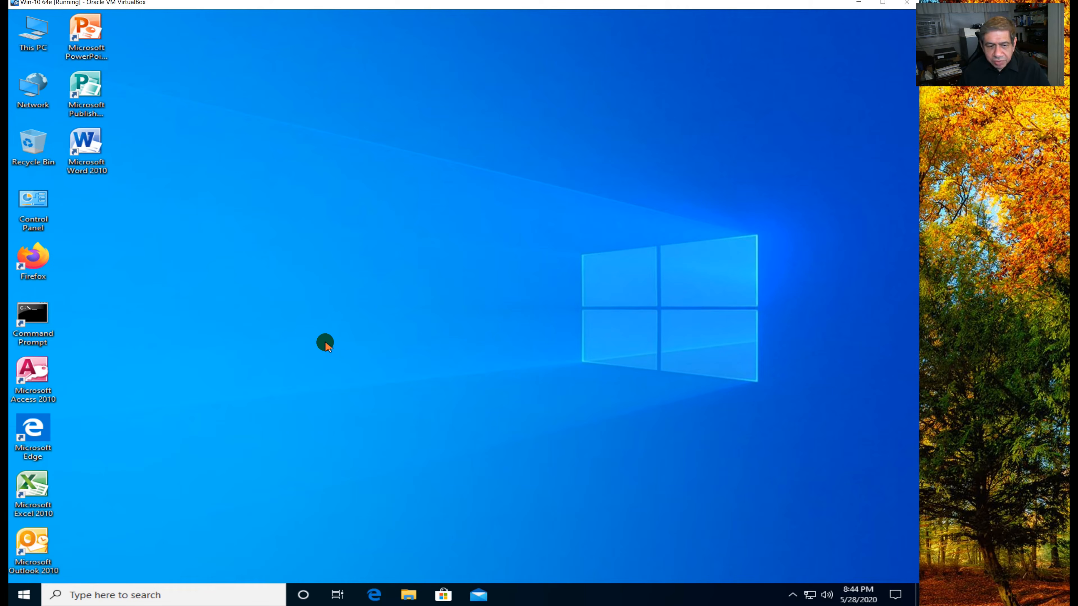
Switch to Microsoft Excel 2010 and open the recent workbook ExcelEx1.
{"action": "double_click", "coordinate": [39, 477]}
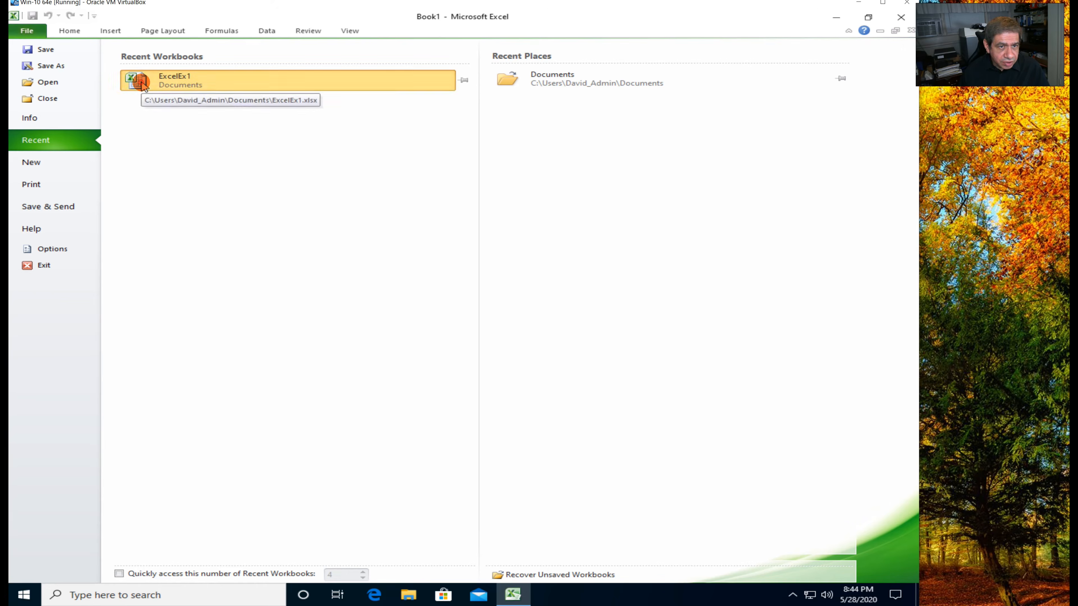
{"action": "left_click", "coordinate": [143, 84]}
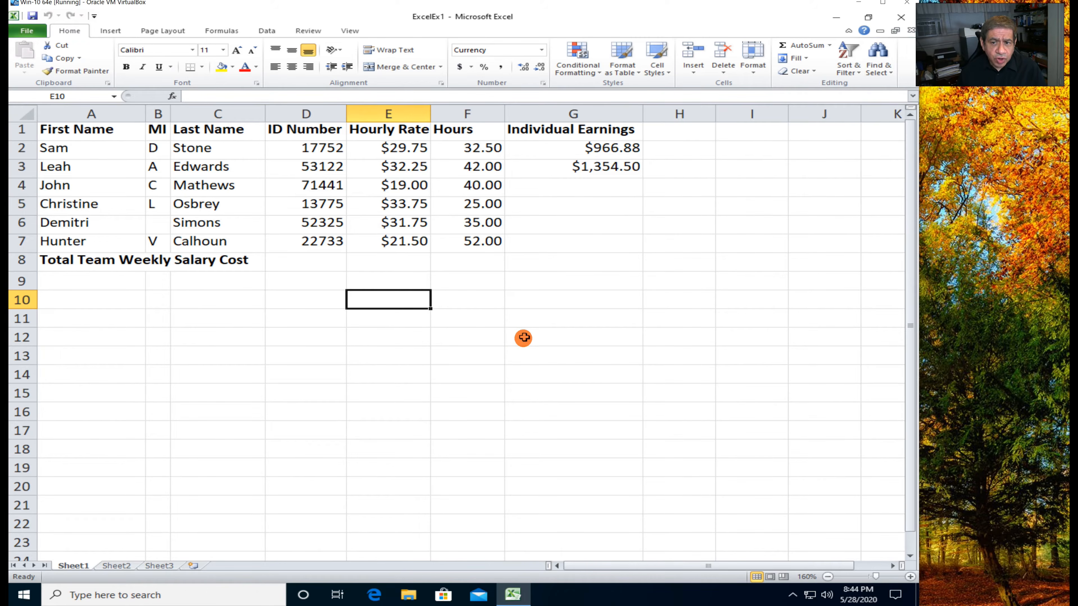
Fill the Individual Earnings formula from cell G3 down through G8.
{"action": "left_click", "coordinate": [601, 168]}
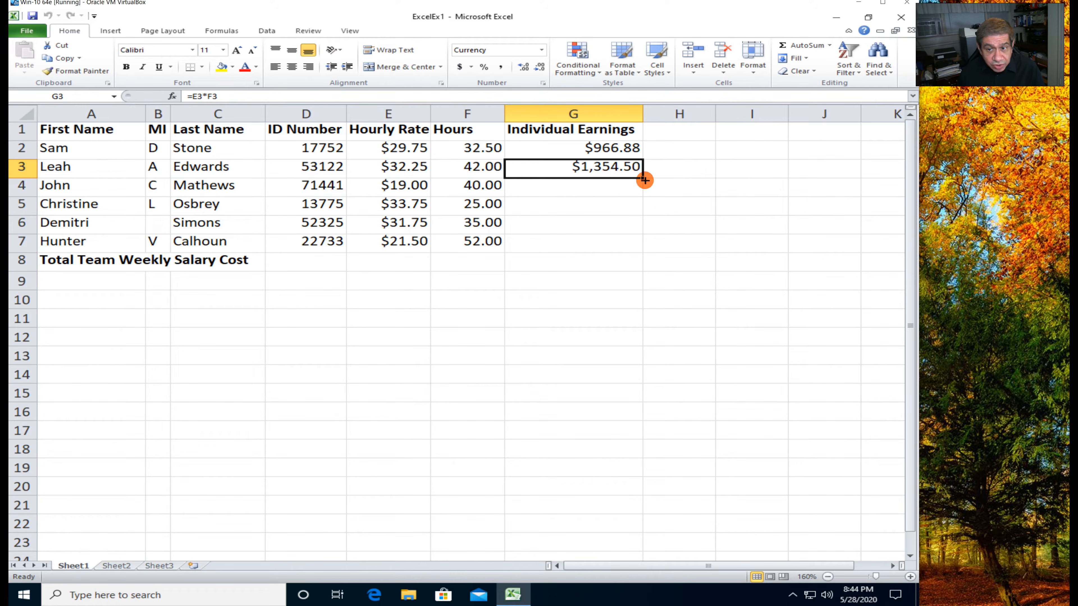
{"action": "left_click_drag", "start_coordinate": [642, 178], "coordinate": [645, 257]}
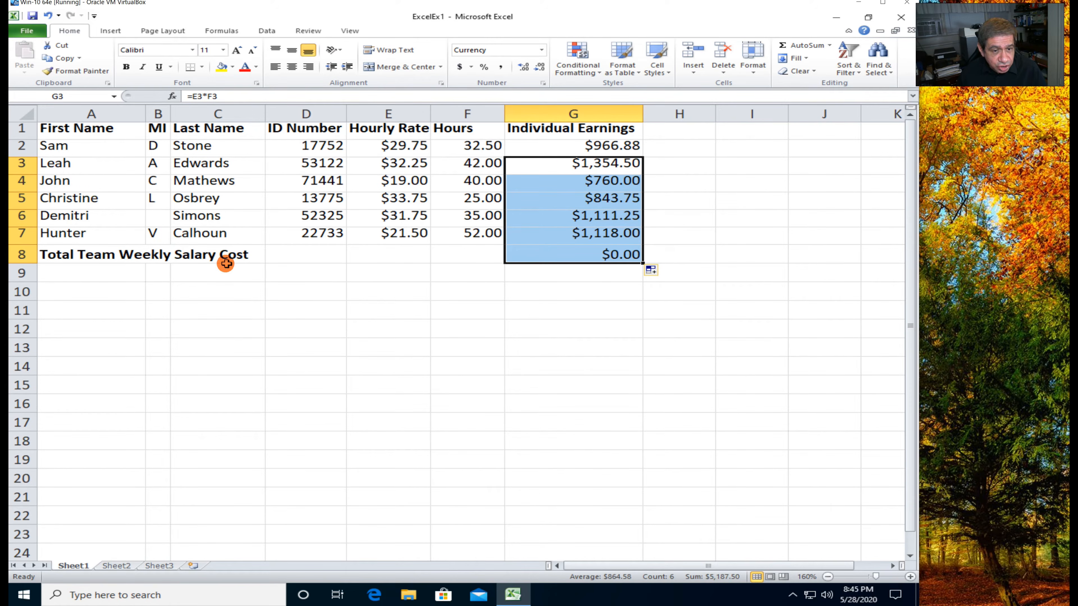
Replace the formula in G8 with an AutoSum of the individual earnings, =SUM(G2:G7).
{"action": "left_click", "coordinate": [627, 255]}
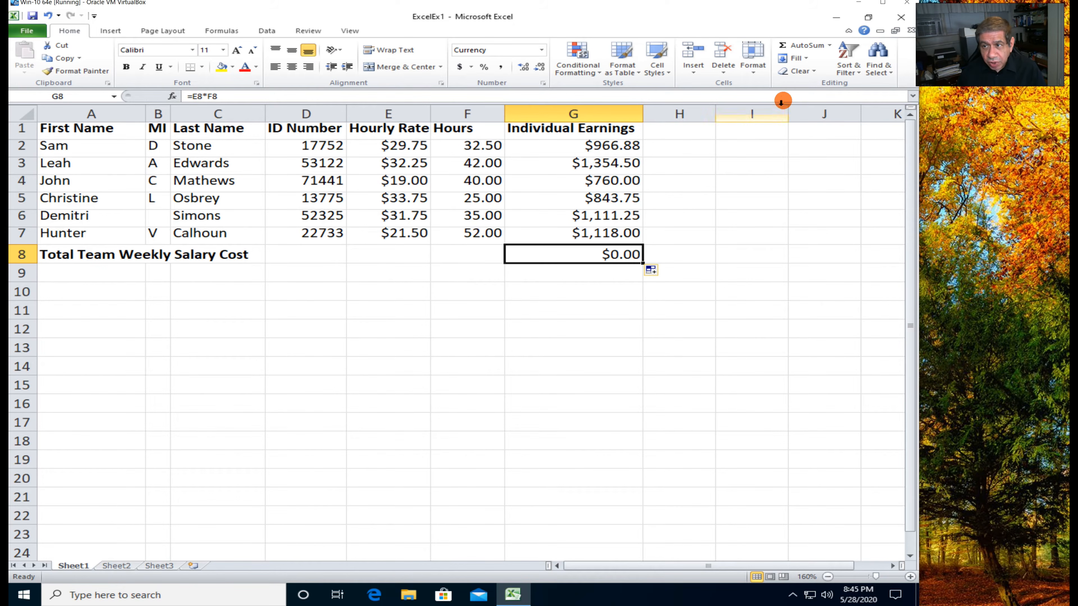
{"action": "left_click", "coordinate": [809, 45]}
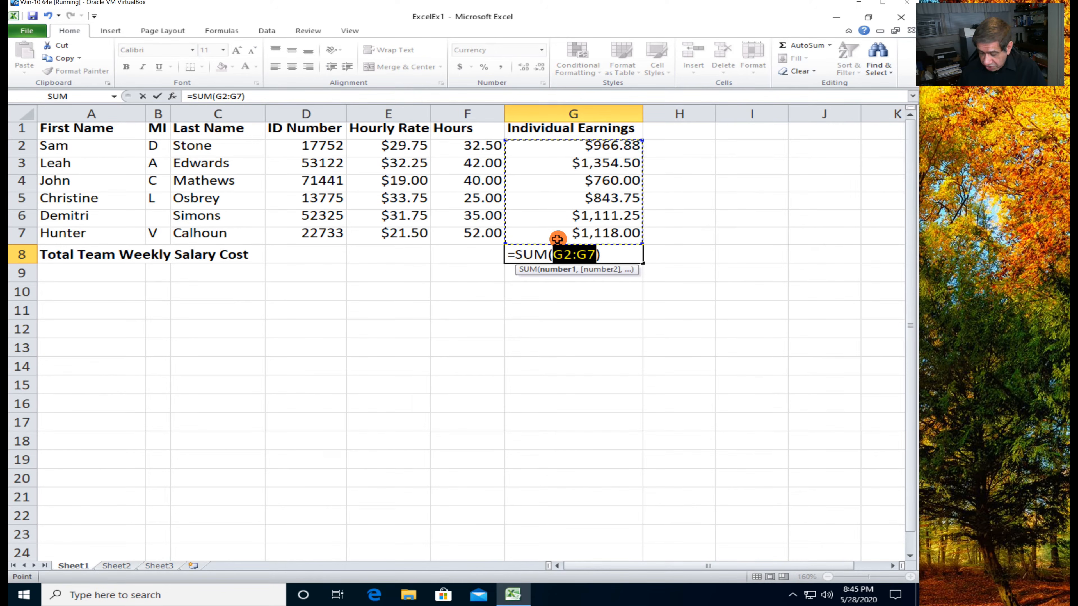
{"action": "key", "text": "Return"}
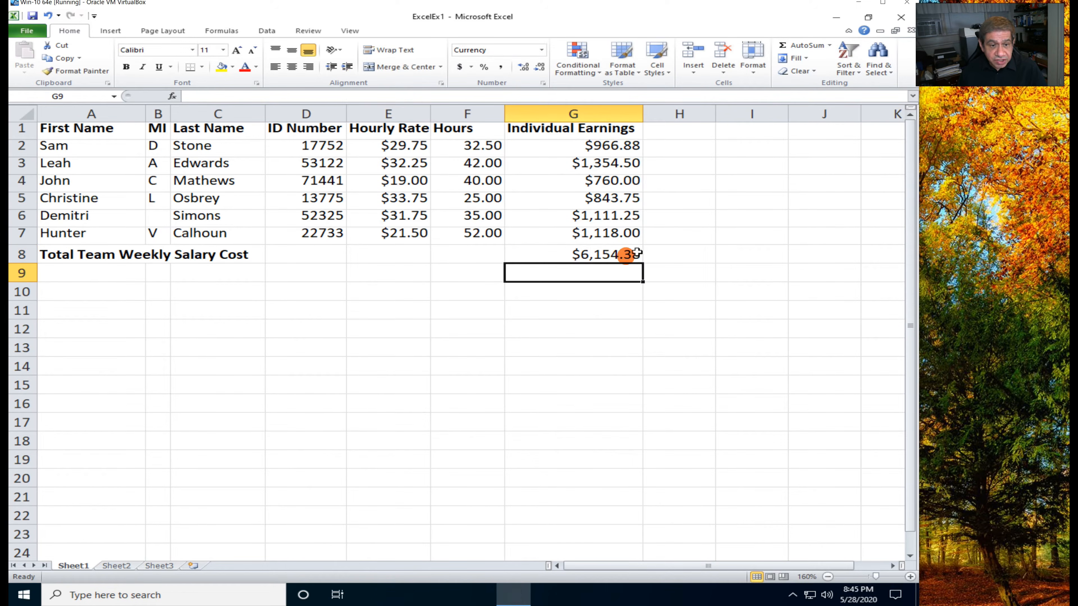
{"action": "left_click", "coordinate": [622, 254]}
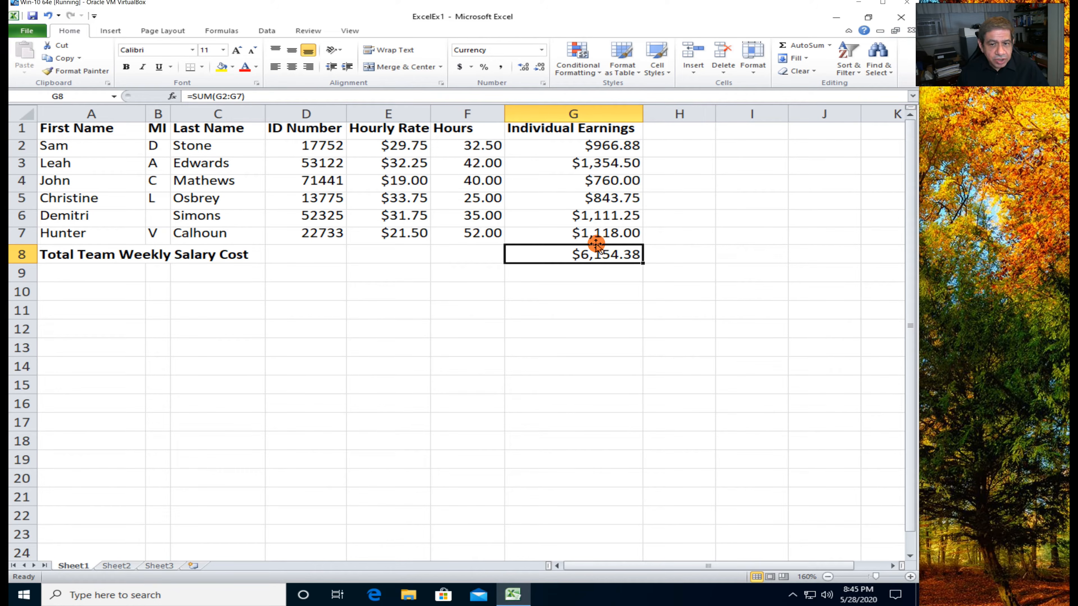
Format the range A1:G8 as a table with headers using Table Style Medium 9.
{"action": "left_click_drag", "start_coordinate": [107, 128], "coordinate": [568, 248]}
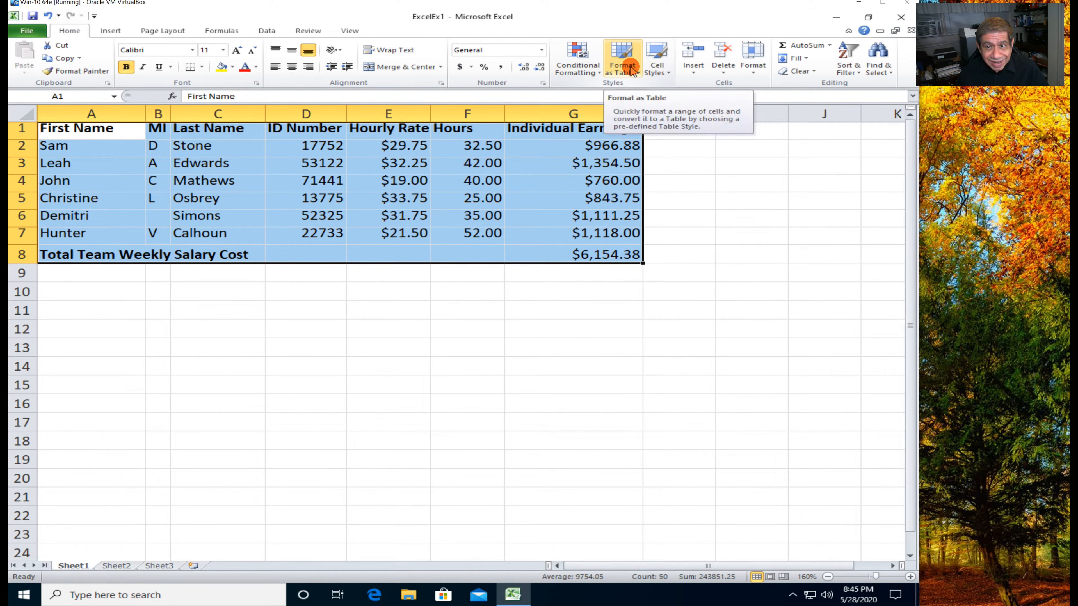
{"action": "left_click", "coordinate": [633, 70]}
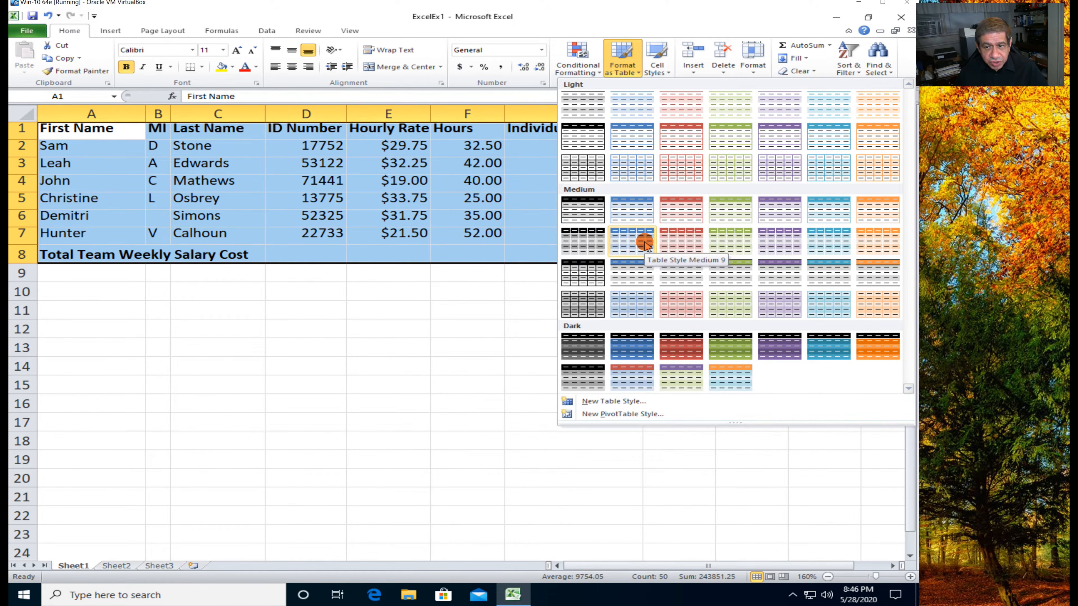
{"action": "left_click", "coordinate": [644, 243]}
{"action": "left_click", "coordinate": [407, 297]}
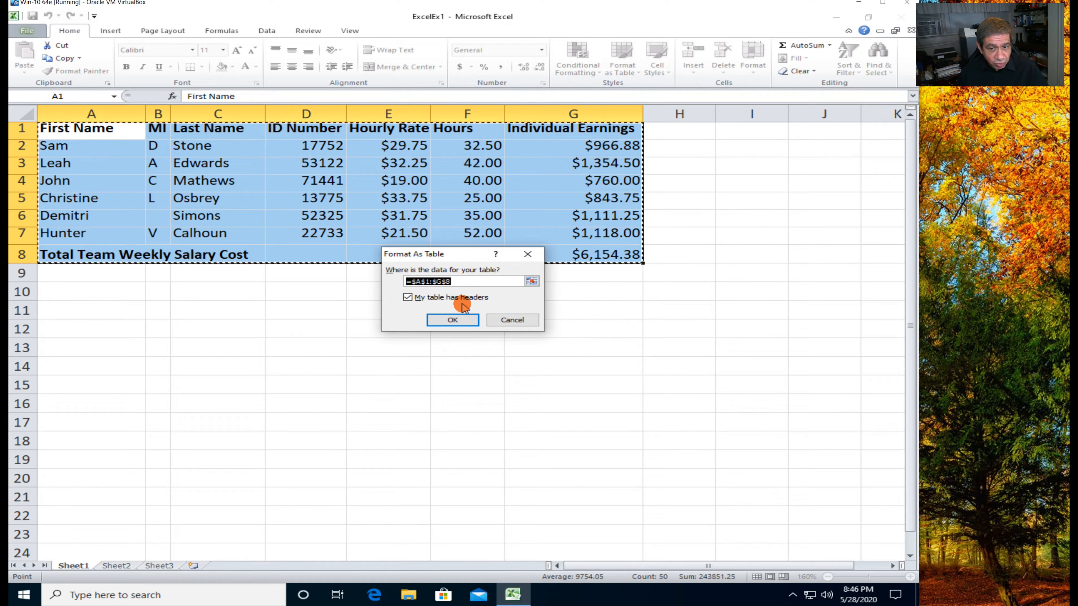
{"action": "left_click", "coordinate": [456, 321]}
{"action": "left_click", "coordinate": [536, 315]}
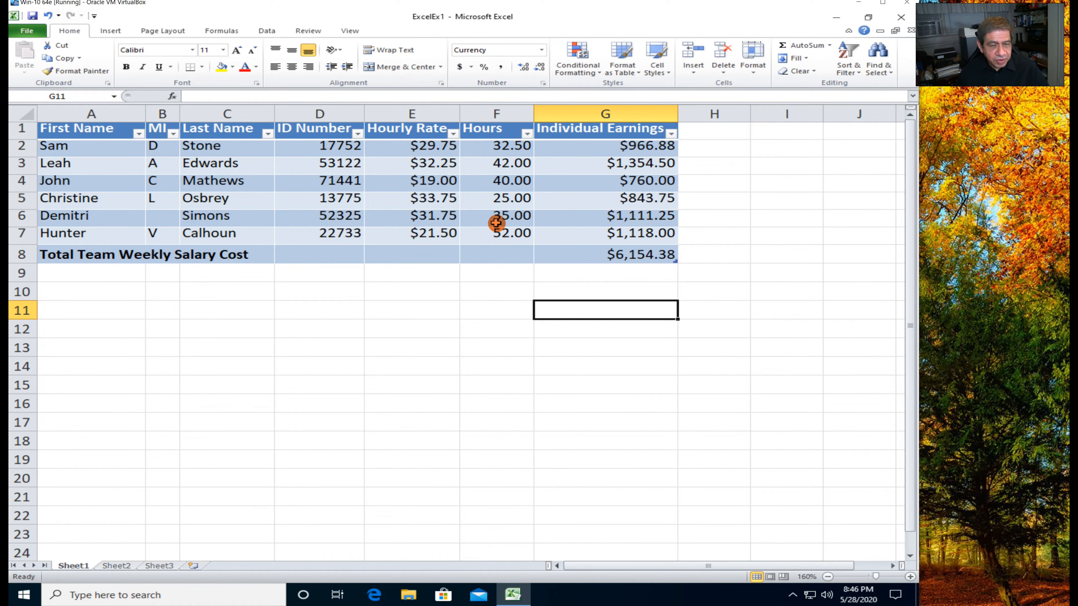
Change the table A1:G8 to the light orange banded style from the Light group.
{"action": "left_click", "coordinate": [94, 130]}
{"action": "left_click_drag", "start_coordinate": [94, 130], "coordinate": [627, 251]}
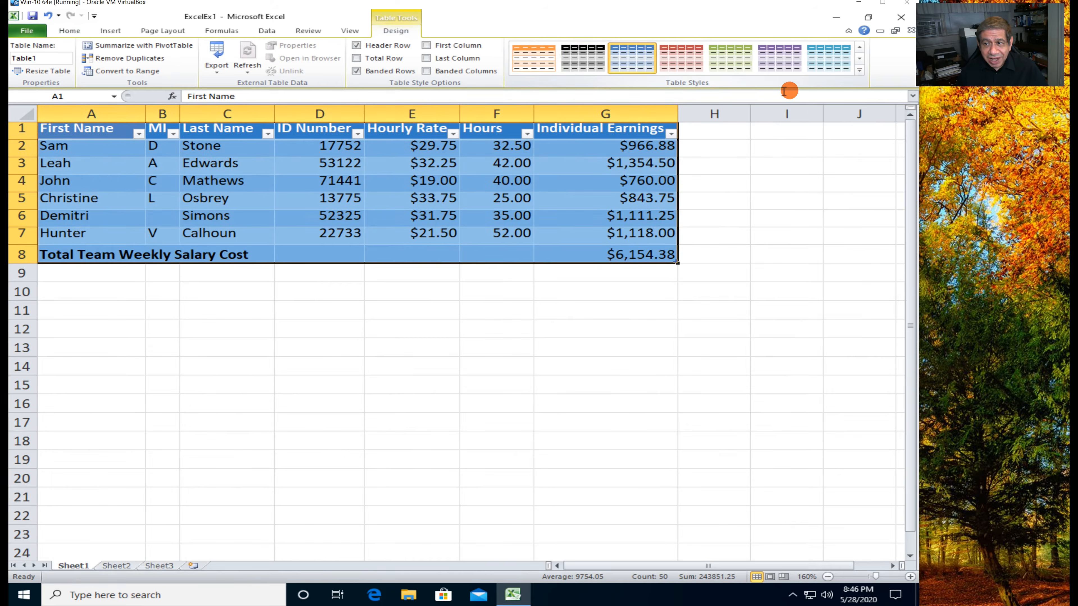
{"action": "left_click", "coordinate": [860, 69]}
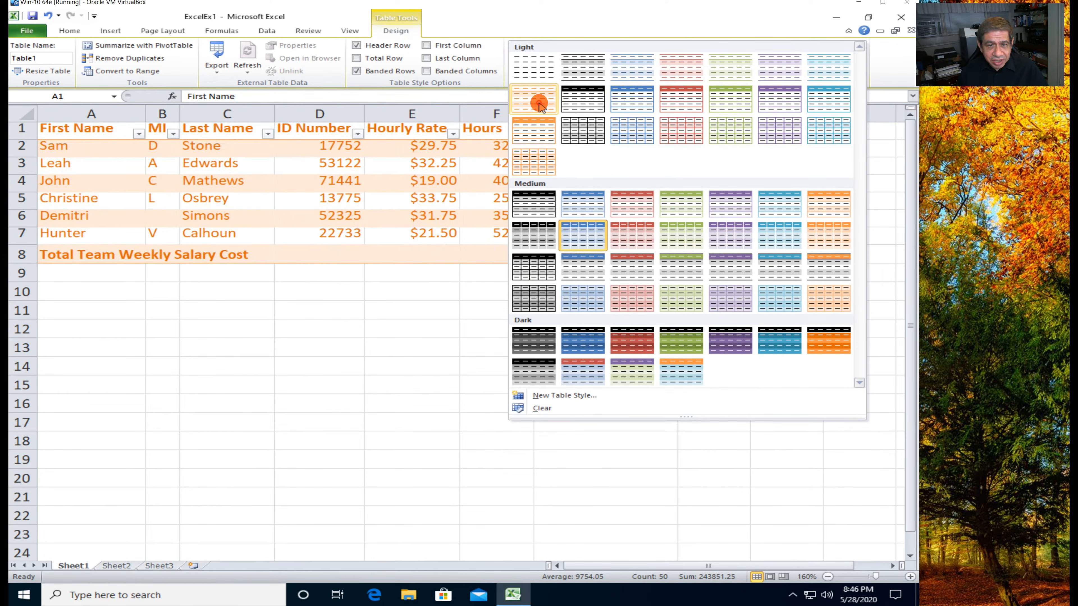
{"action": "left_click", "coordinate": [541, 105]}
{"action": "left_click", "coordinate": [594, 306]}
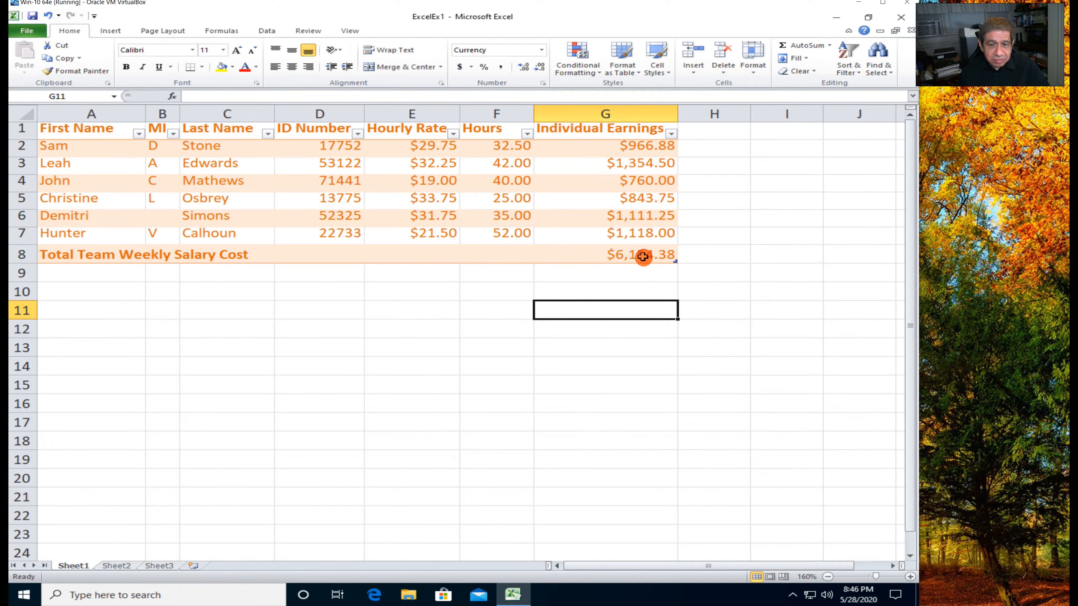
Apply the Medium table style with a black header and grey banded rows to the table A1:G8.
{"action": "left_click_drag", "start_coordinate": [643, 256], "coordinate": [85, 127]}
{"action": "left_click", "coordinate": [396, 30]}
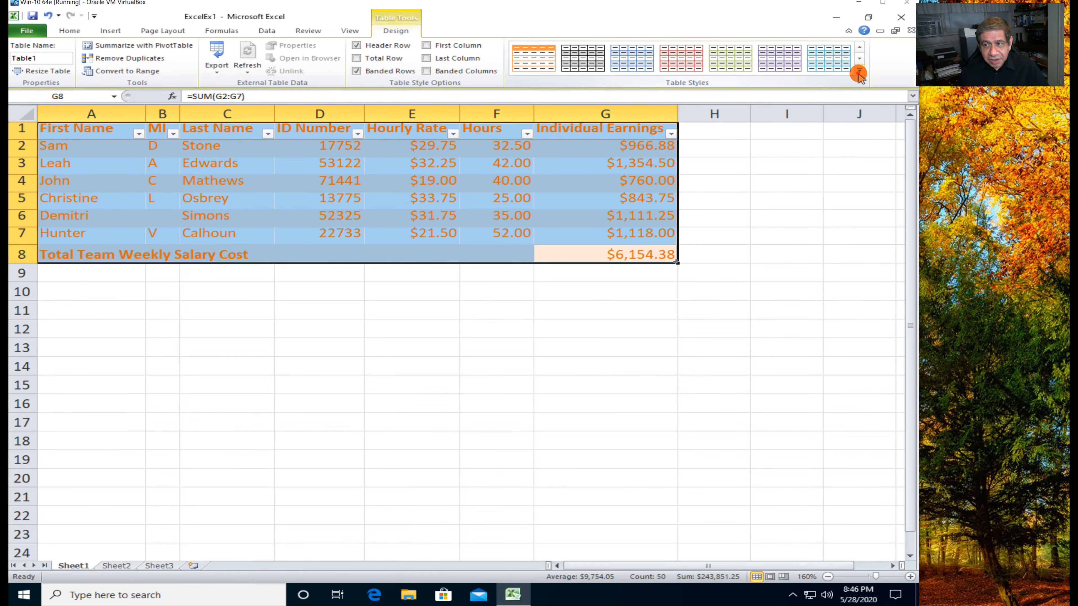
{"action": "left_click", "coordinate": [859, 70]}
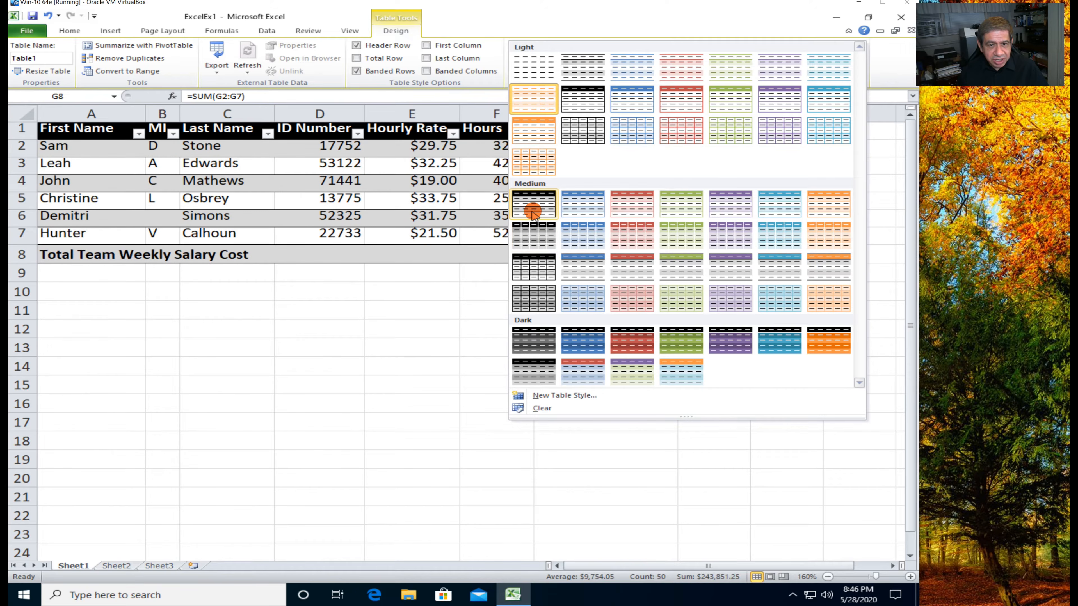
{"action": "left_click", "coordinate": [532, 210]}
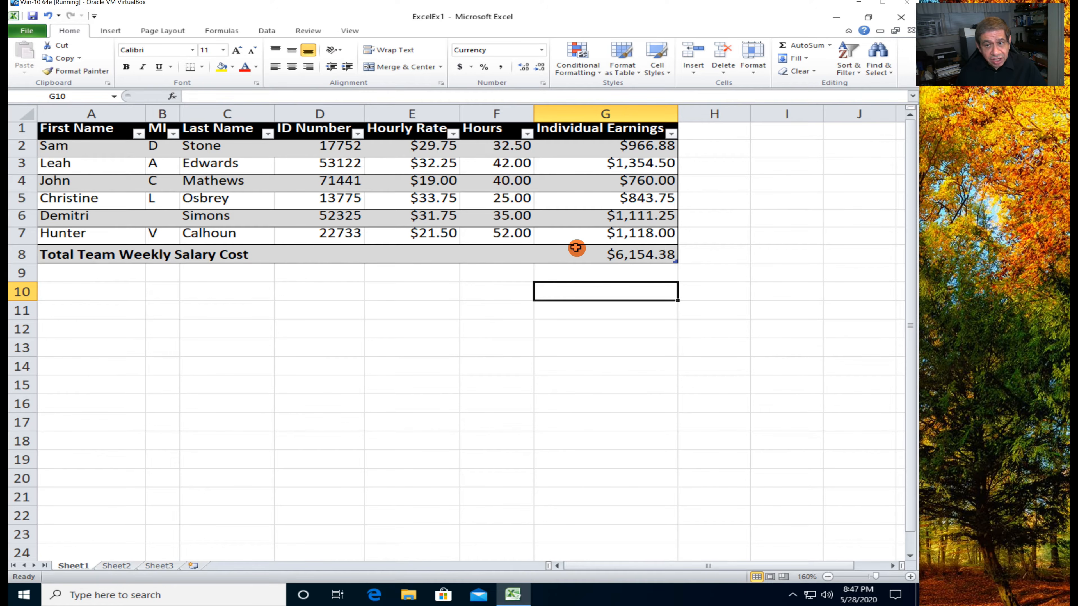
View the sort and filter options of the Individual Earnings column, leaving them unapplied.
{"action": "left_click", "coordinate": [673, 135]}
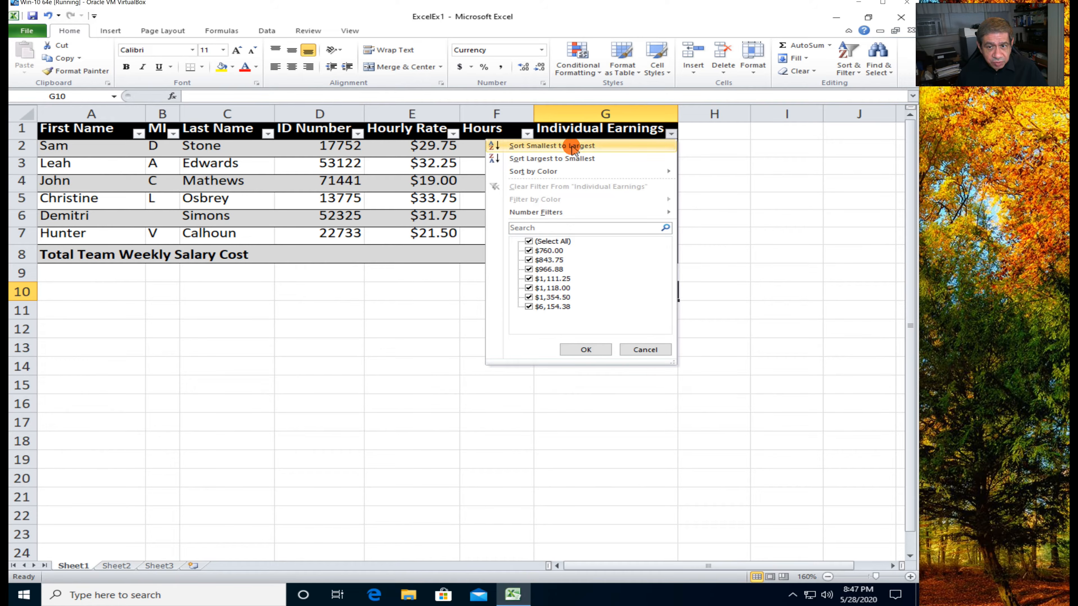
{"action": "left_click", "coordinate": [695, 332]}
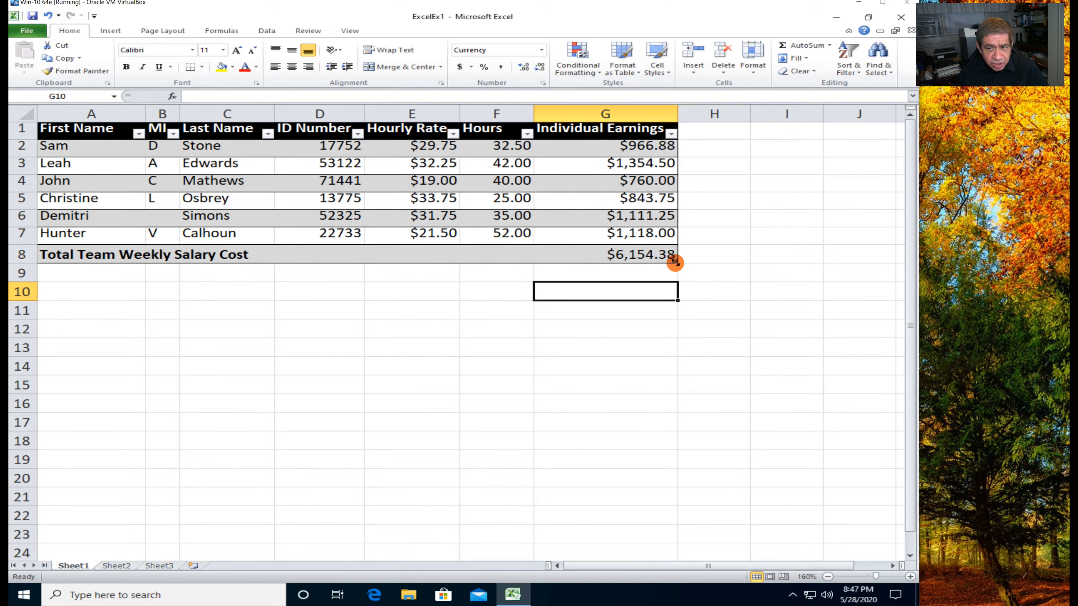
Shrink the table range to A1:G7 to exclude the total row, and make A8:G8 bold.
{"action": "left_click_drag", "start_coordinate": [676, 262], "coordinate": [675, 238]}
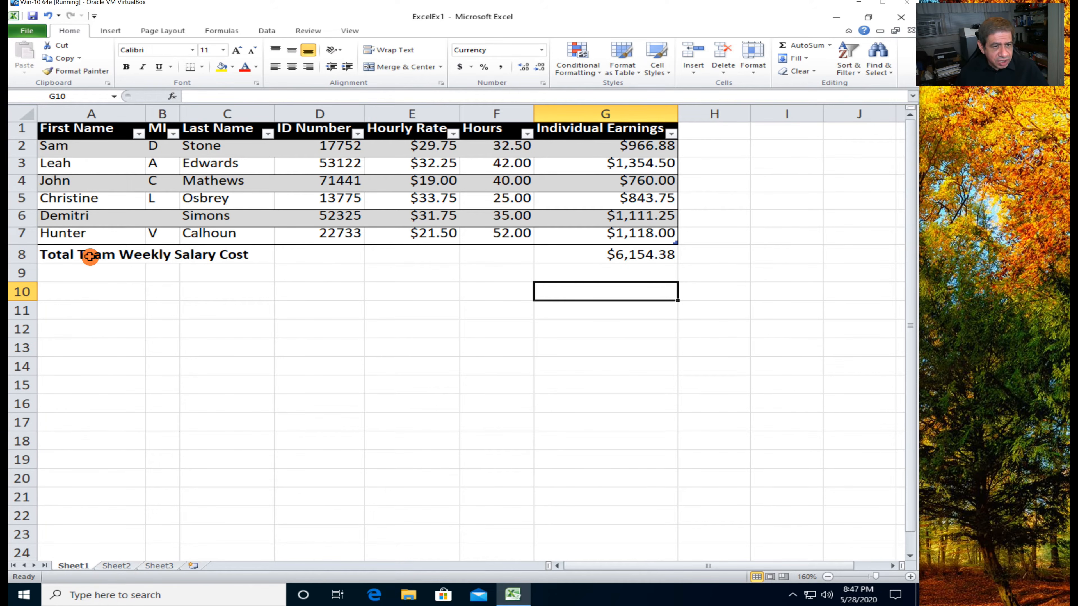
{"action": "left_click_drag", "start_coordinate": [89, 256], "coordinate": [604, 258]}
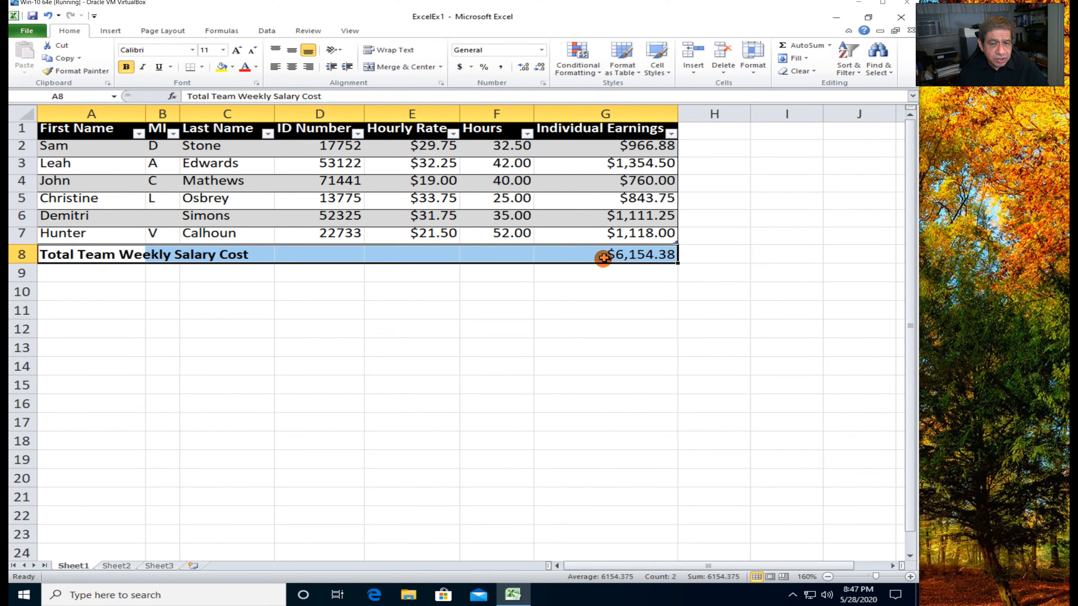
{"action": "left_click", "coordinate": [128, 68]}
{"action": "left_click", "coordinate": [127, 68]}
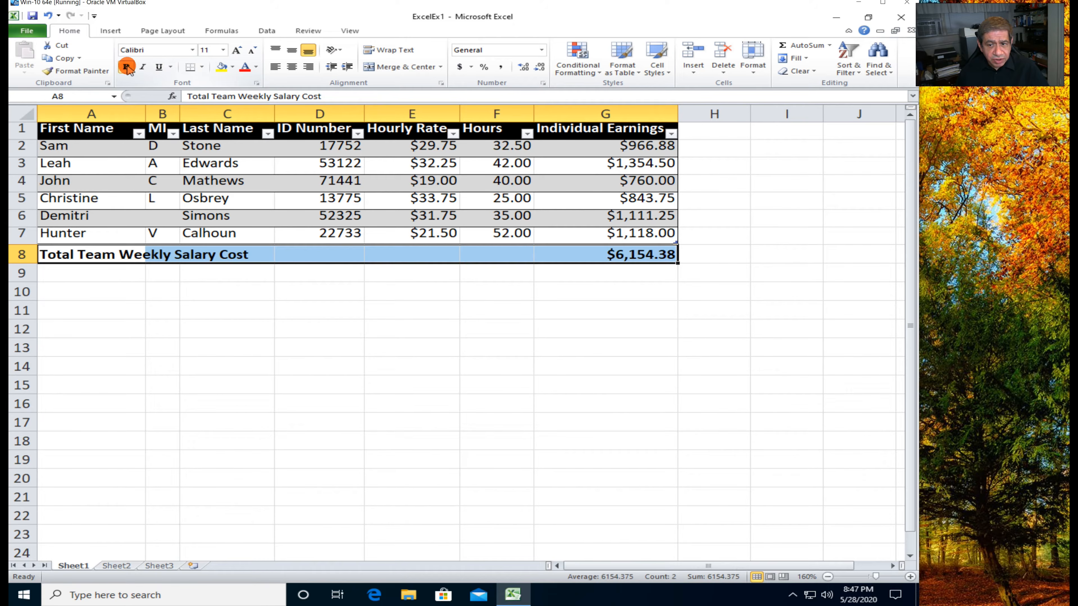
Italicize the total row A8:G8.
{"action": "left_click", "coordinate": [142, 68]}
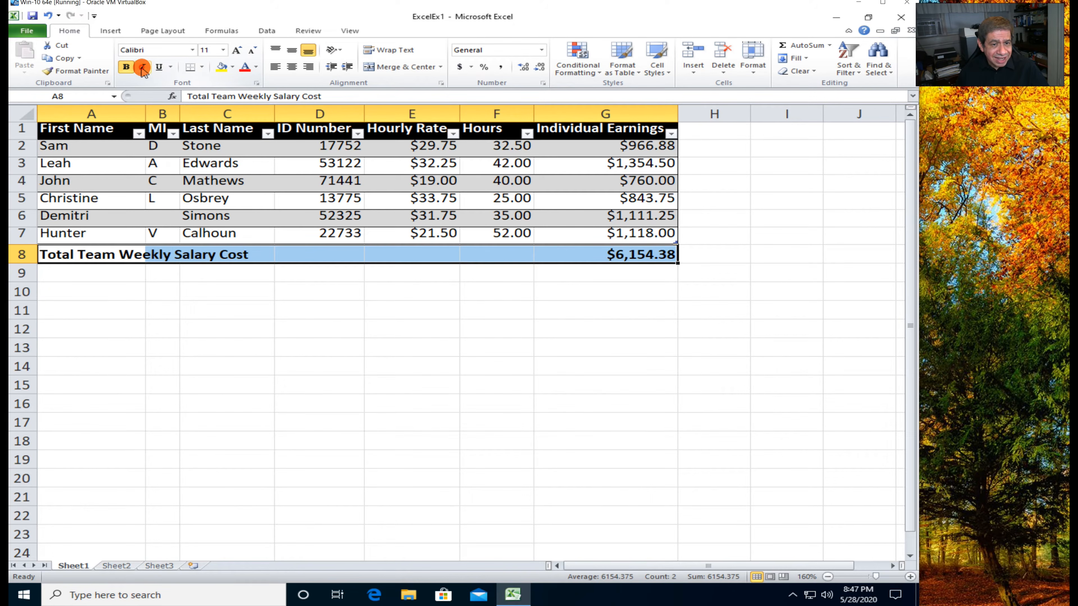
{"action": "left_click", "coordinate": [515, 313]}
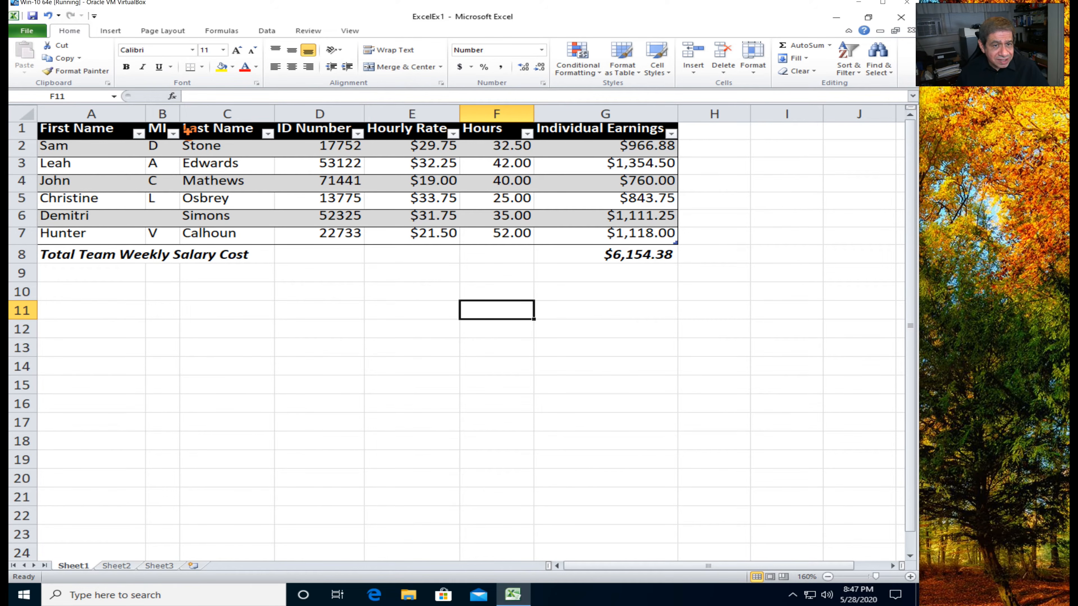
Sort the salary table by Last Name from A to Z.
{"action": "left_click", "coordinate": [266, 135]}
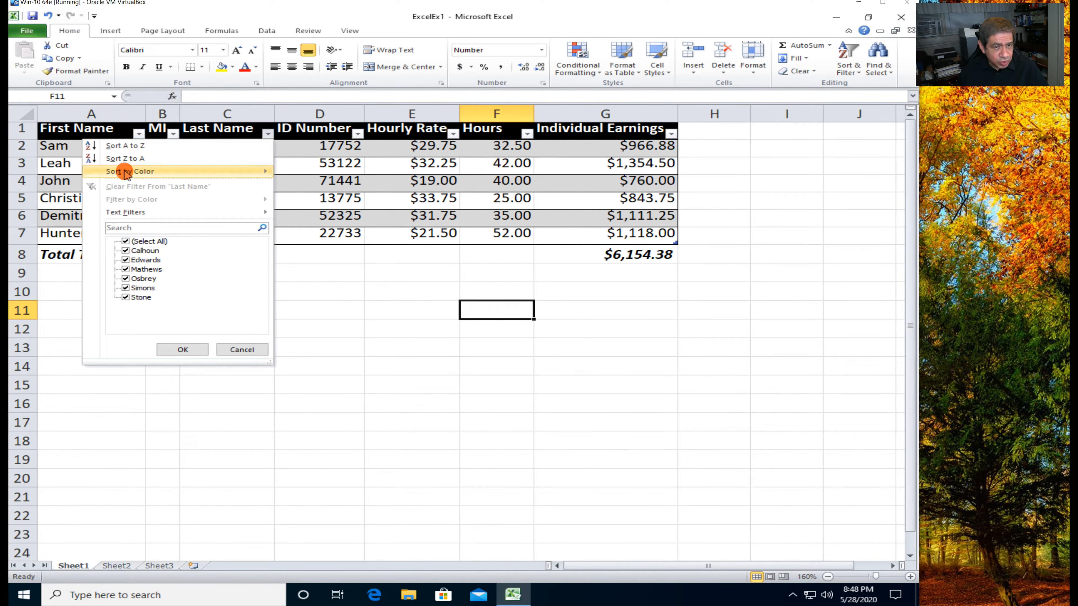
{"action": "mouse_move", "coordinate": [126, 173]}
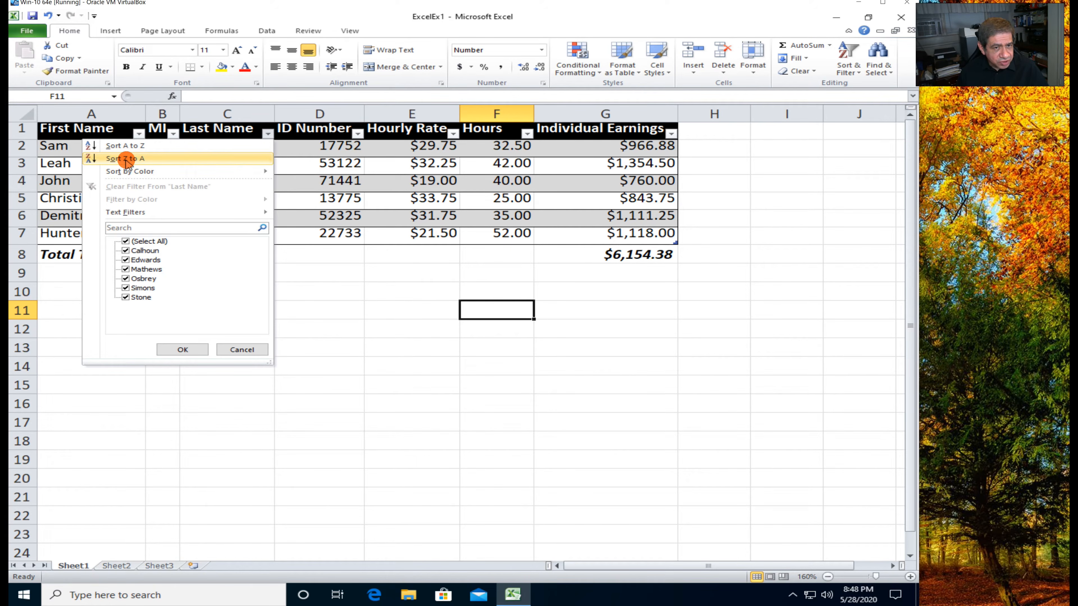
{"action": "left_click", "coordinate": [126, 147]}
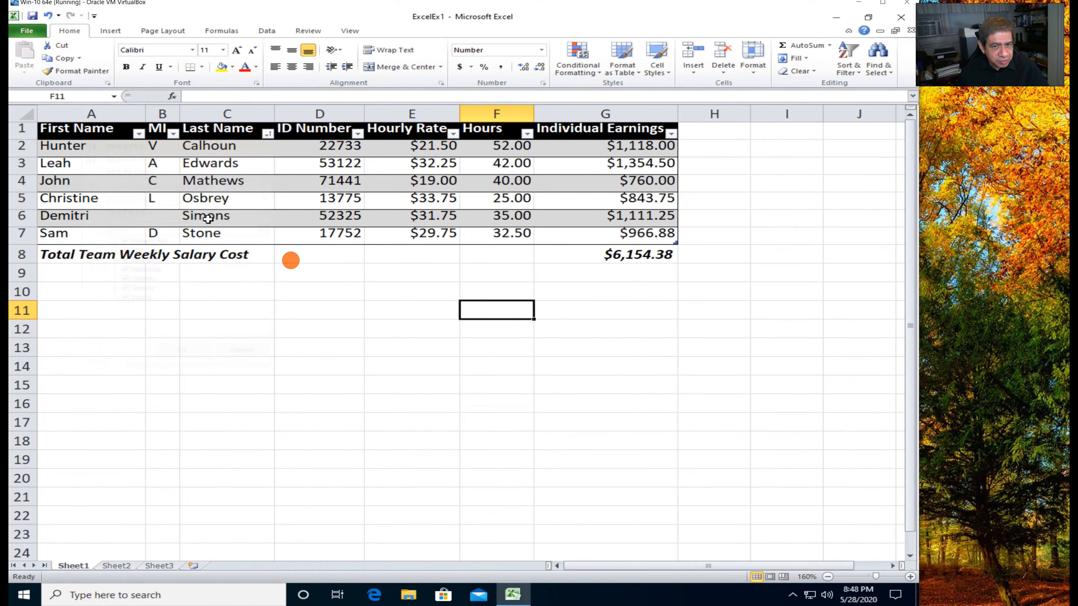
{"action": "left_click", "coordinate": [285, 257]}
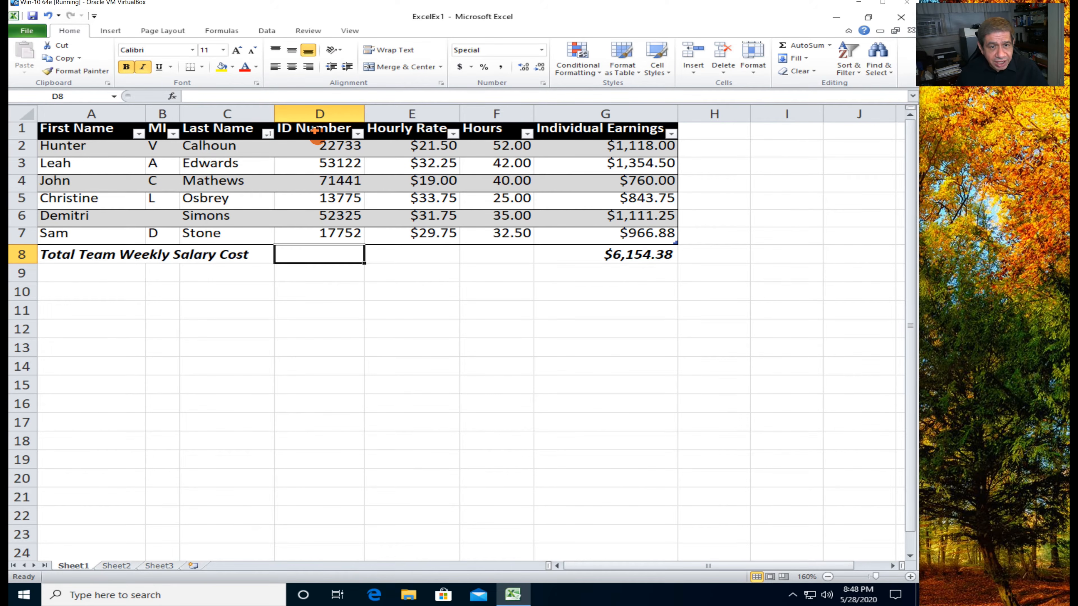
Sort the salary table by ID Number from largest to smallest.
{"action": "left_click", "coordinate": [358, 133]}
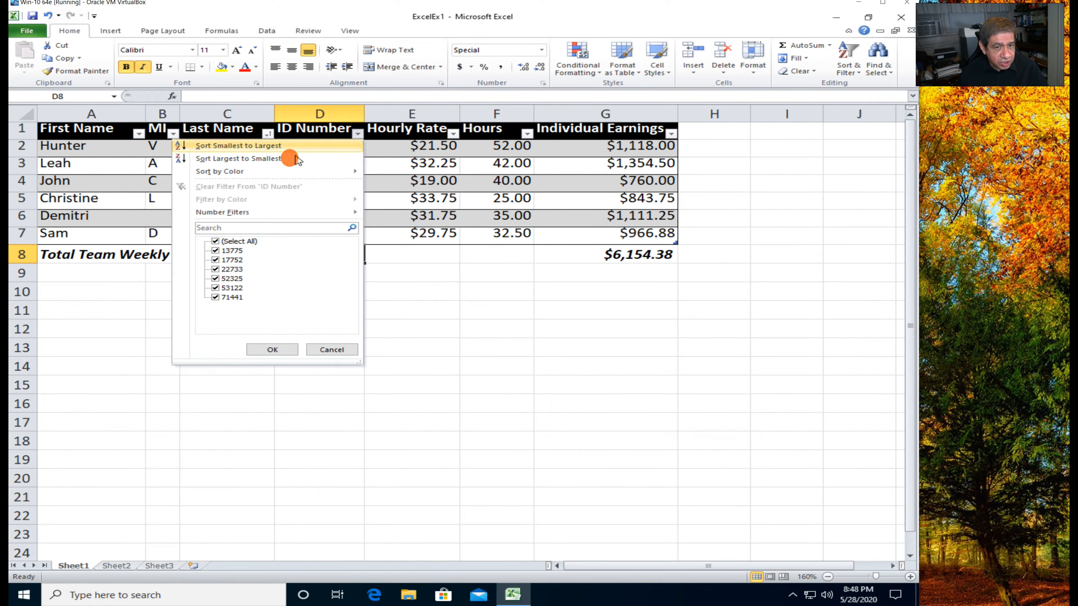
{"action": "left_click", "coordinate": [257, 159]}
{"action": "left_click", "coordinate": [498, 293]}
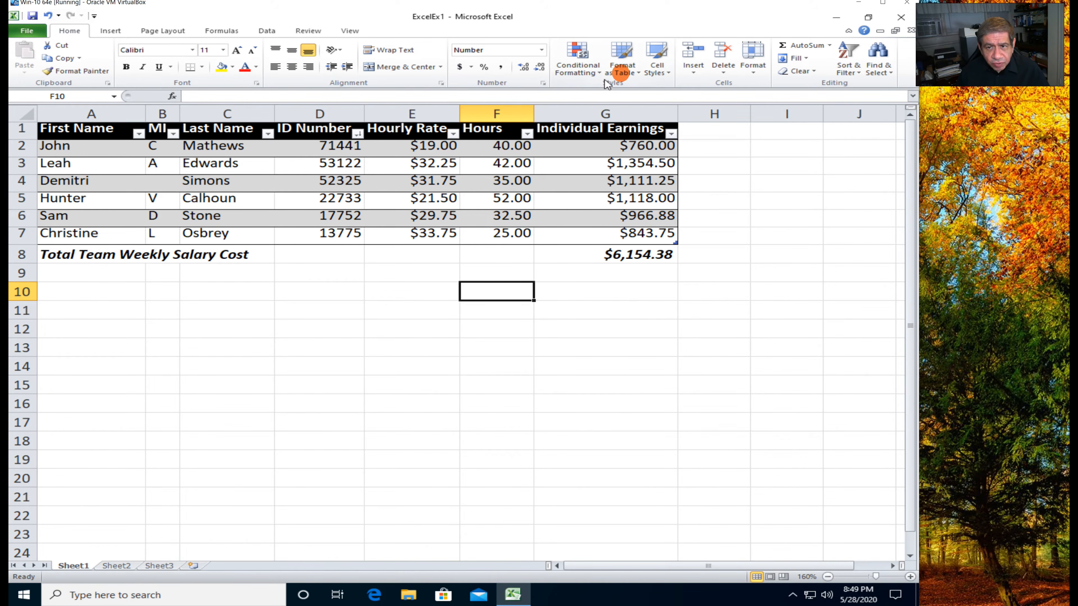
Customize the ribbon to include the Developer main tab, and display the Developer commands.
{"action": "left_click", "coordinate": [26, 33]}
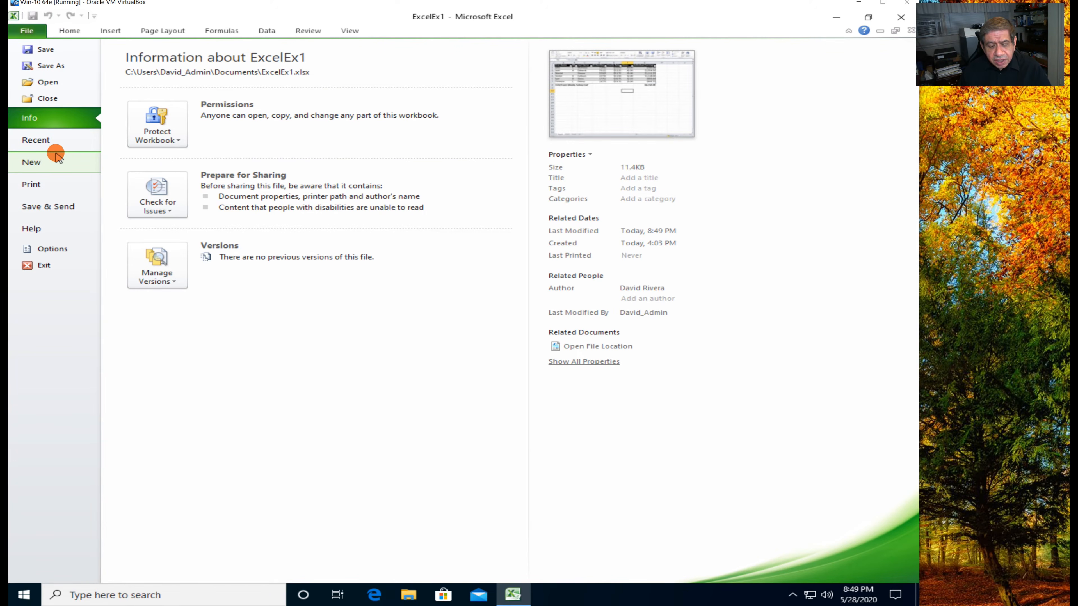
{"action": "left_click", "coordinate": [44, 249]}
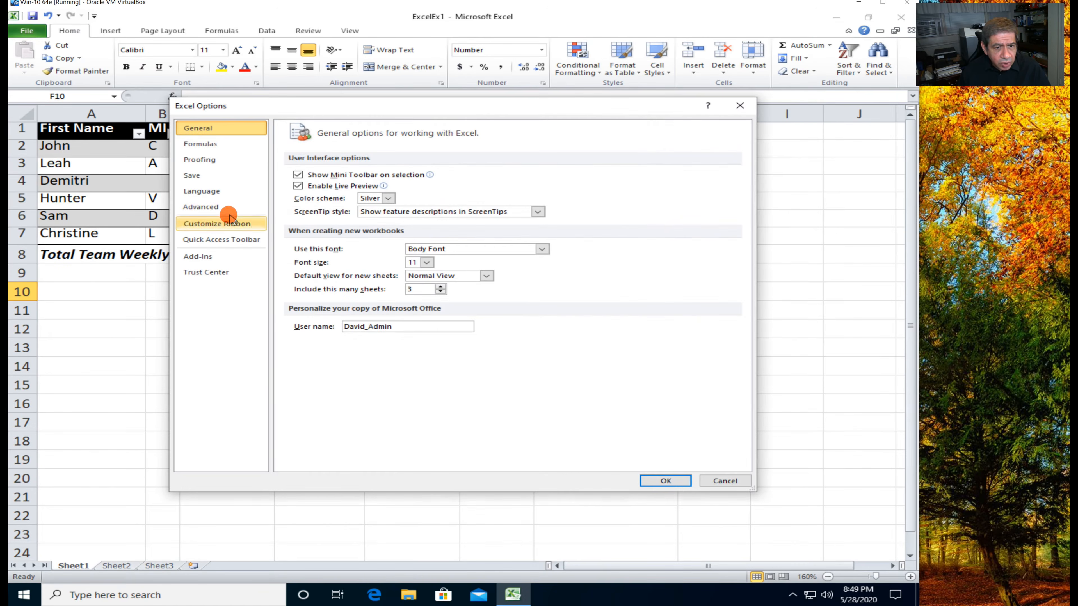
{"action": "left_click", "coordinate": [201, 228]}
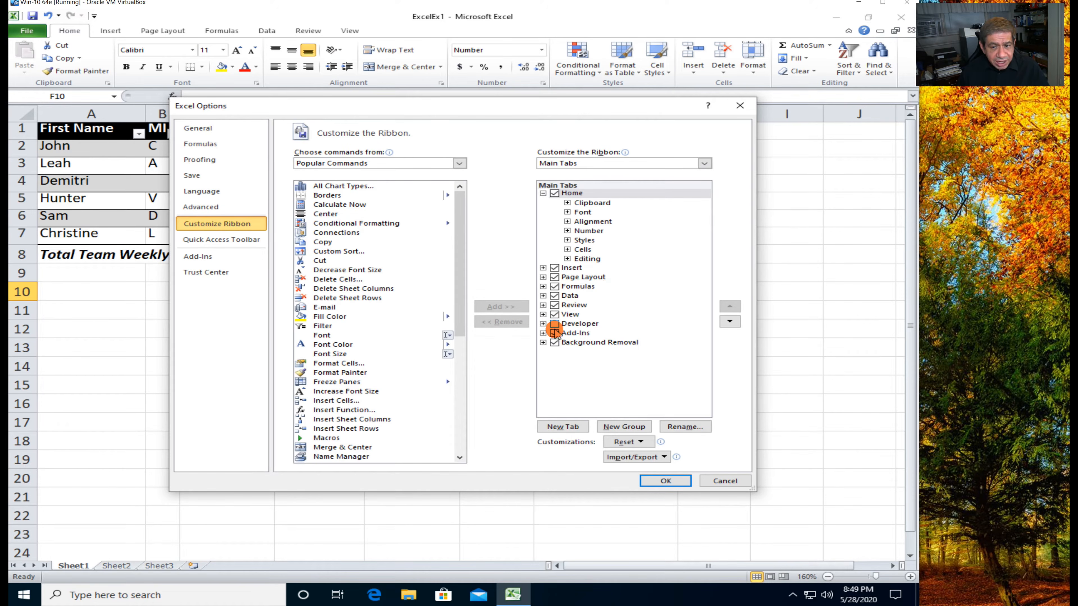
{"action": "left_click", "coordinate": [554, 324]}
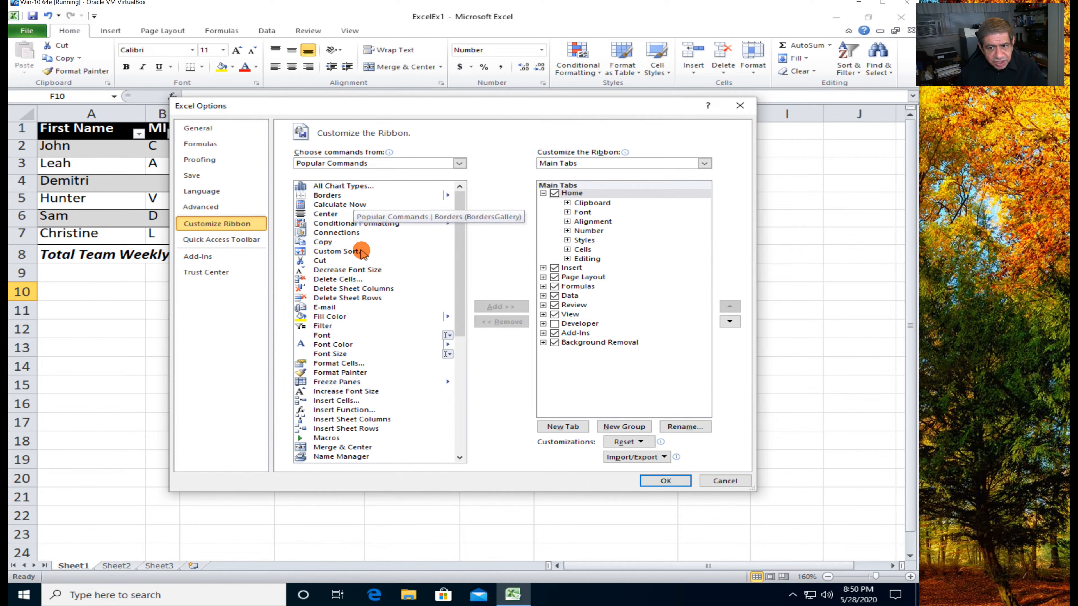
{"action": "left_click", "coordinate": [555, 325]}
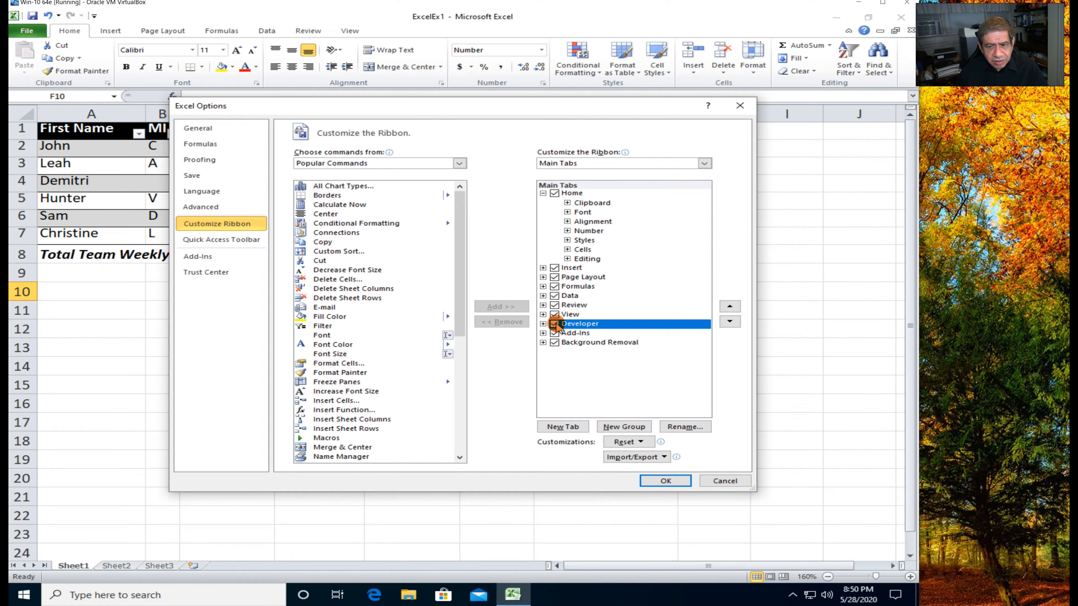
{"action": "left_click", "coordinate": [543, 324]}
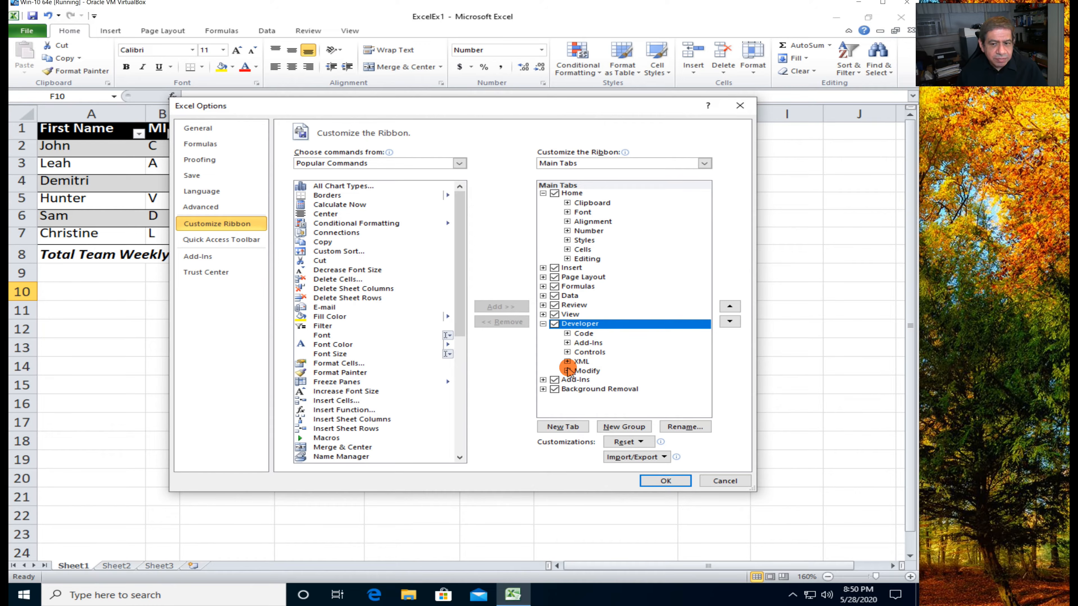
{"action": "left_click", "coordinate": [676, 479]}
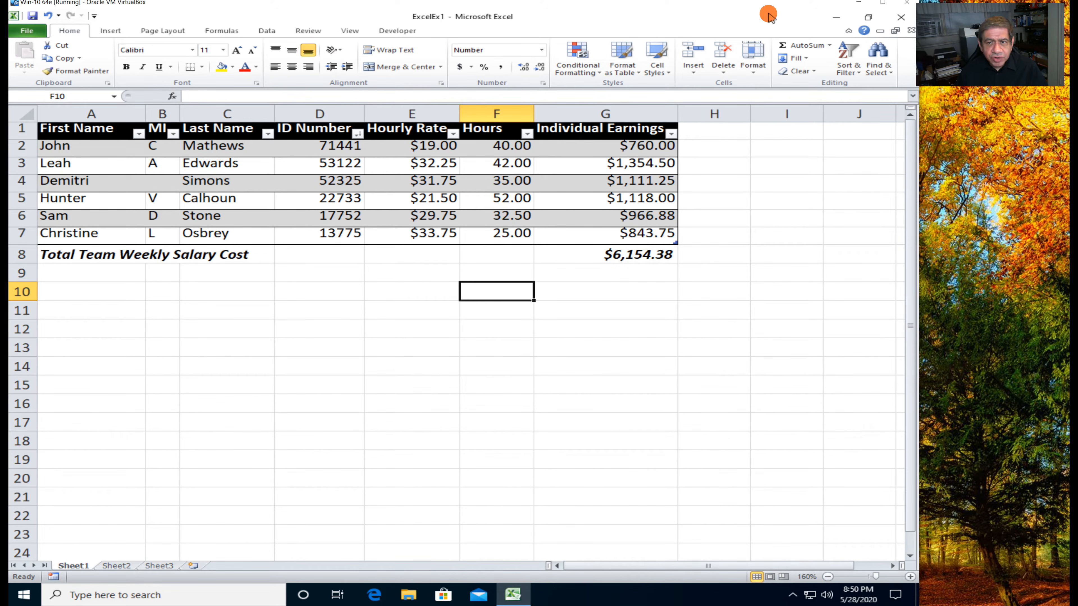
{"action": "left_click", "coordinate": [394, 33]}
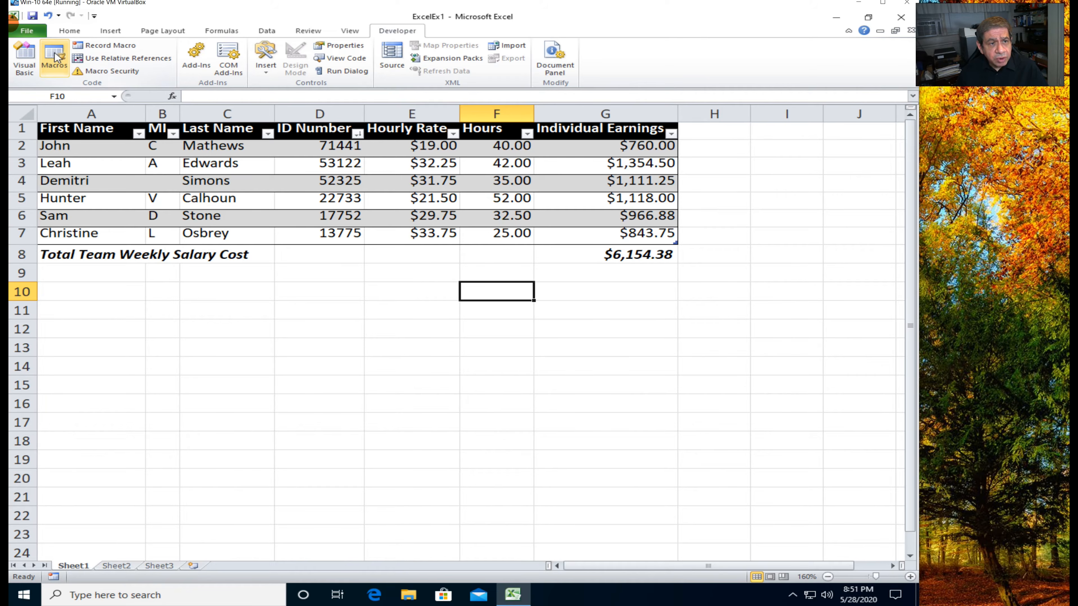
Activate the Analysis ToolPak, Analysis ToolPak - VBA and Solver add-ins, and display the data analysis commands.
{"action": "left_click", "coordinate": [27, 31]}
{"action": "left_click", "coordinate": [51, 247]}
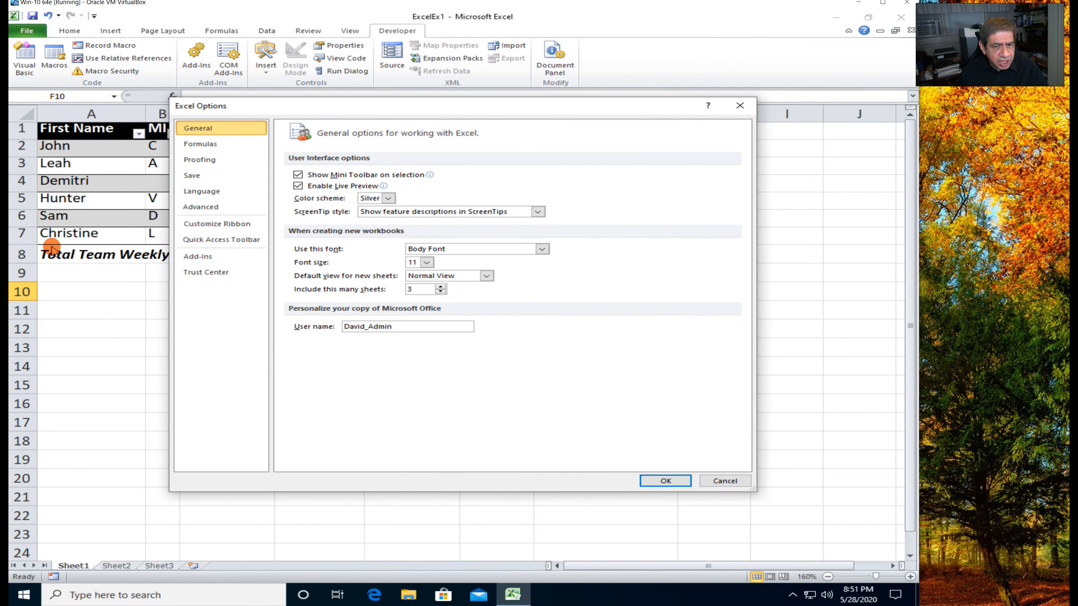
{"action": "left_click", "coordinate": [198, 256]}
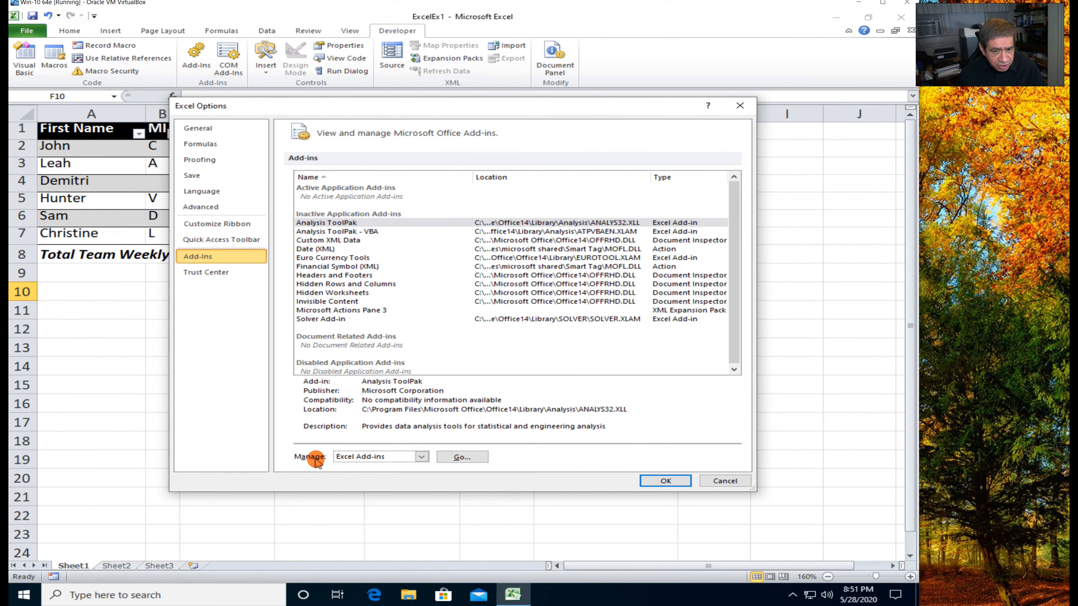
{"action": "left_click", "coordinate": [358, 463]}
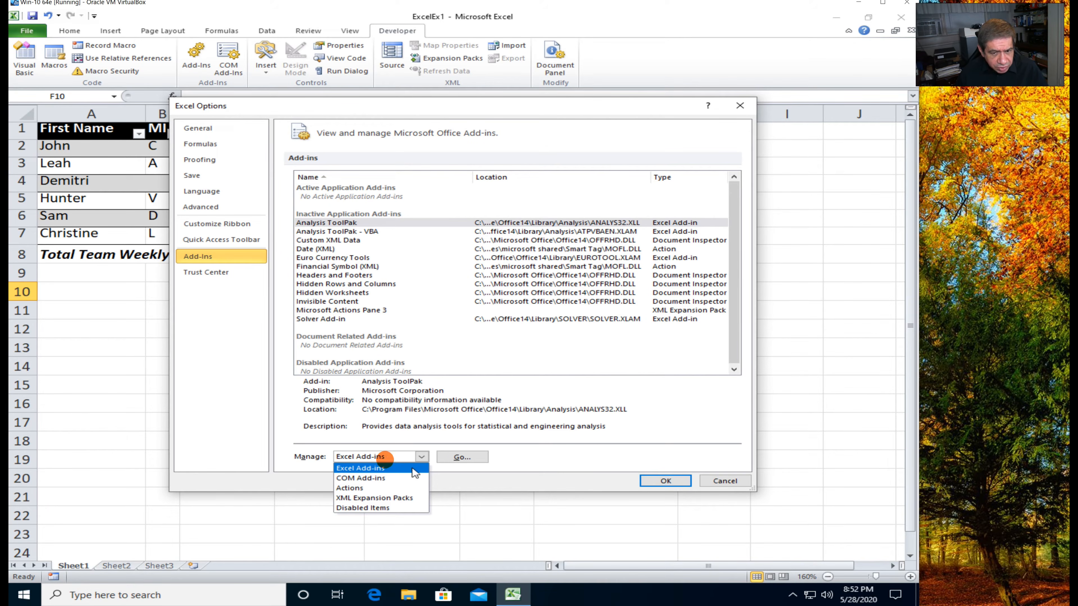
{"action": "left_click", "coordinate": [366, 468]}
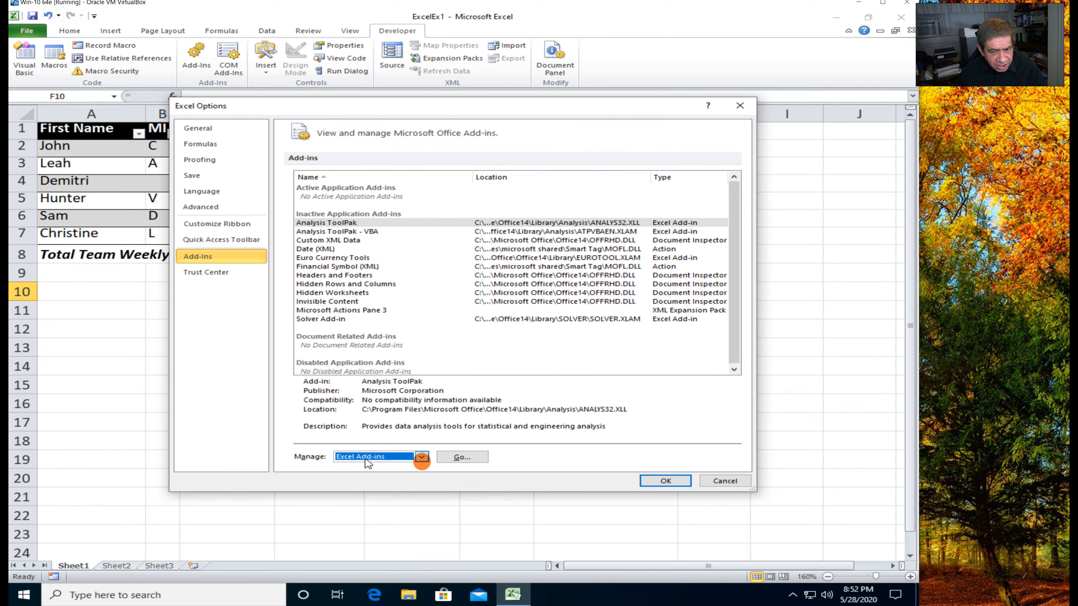
{"action": "left_click", "coordinate": [471, 458]}
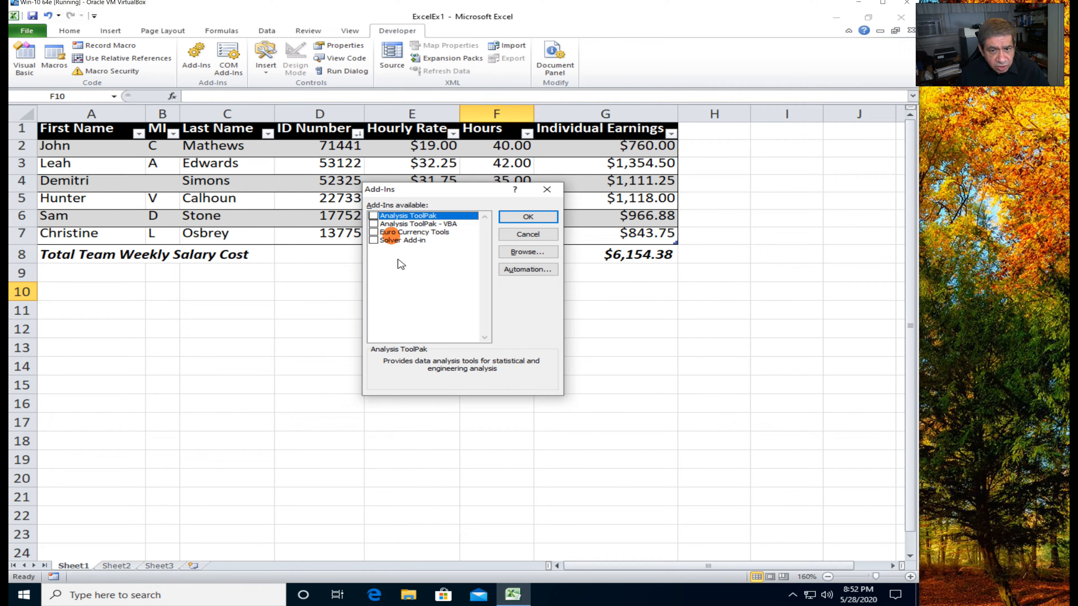
{"action": "left_click", "coordinate": [374, 223]}
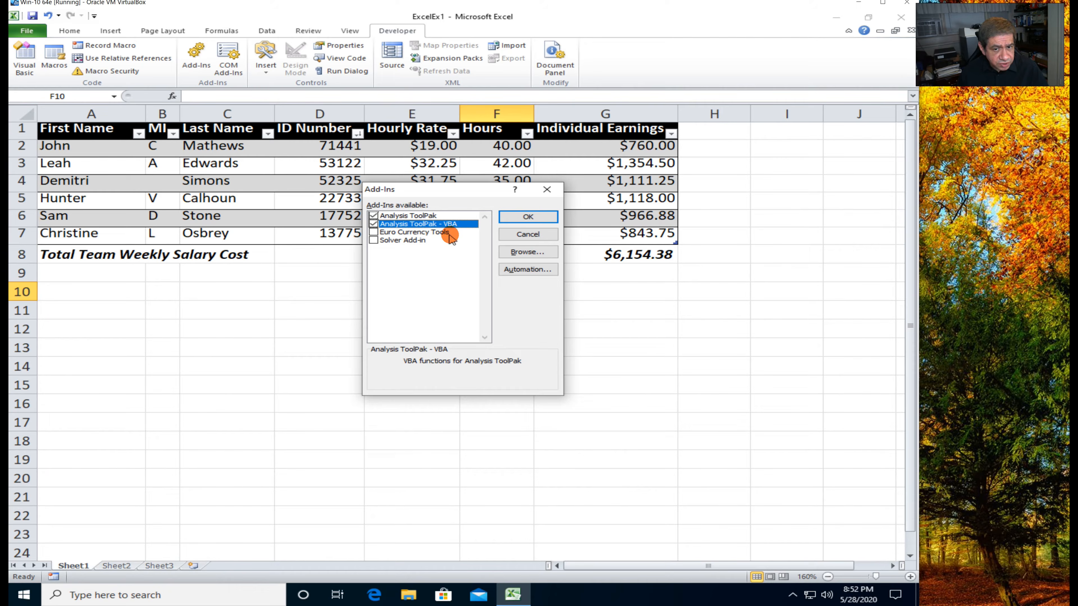
{"action": "left_click", "coordinate": [374, 241]}
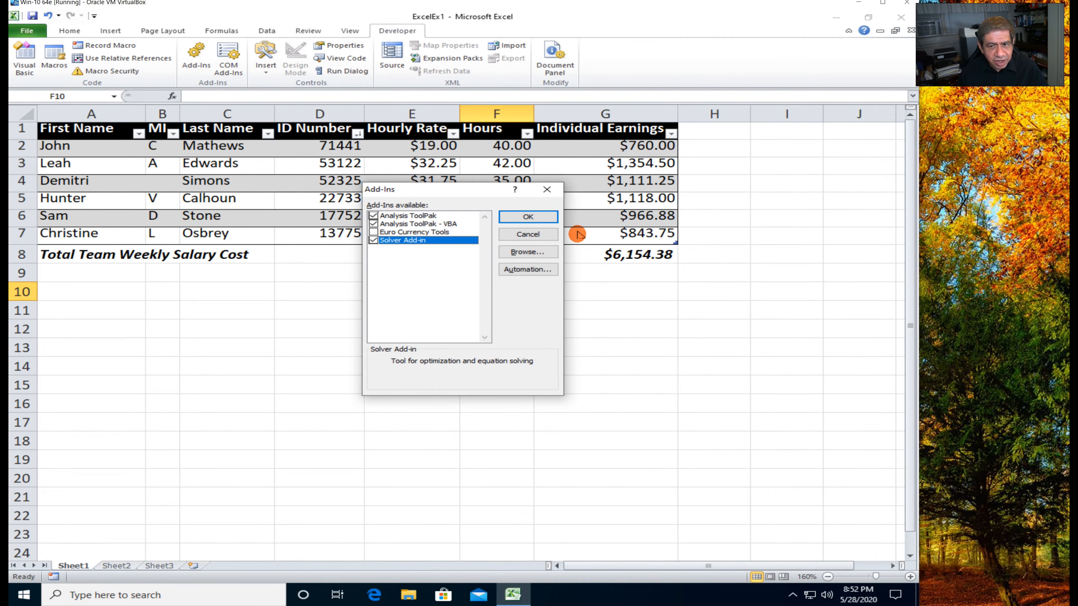
{"action": "left_click", "coordinate": [526, 216]}
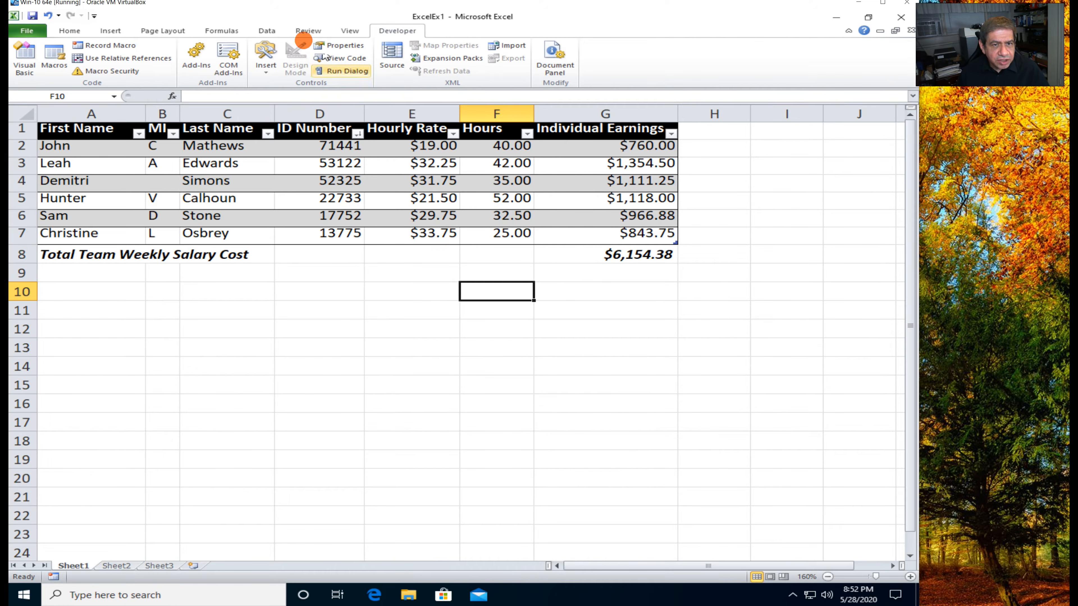
{"action": "left_click", "coordinate": [264, 31]}
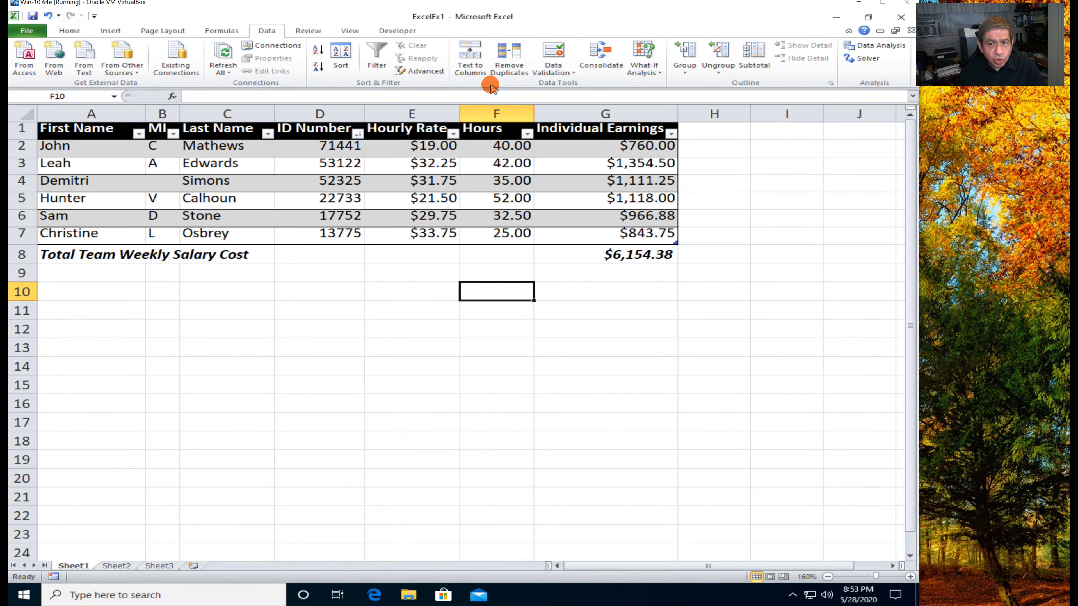
Open the conditional formatting rules manager for the Hours values in F2:F7 and move it clear of the table.
{"action": "left_click", "coordinate": [68, 31]}
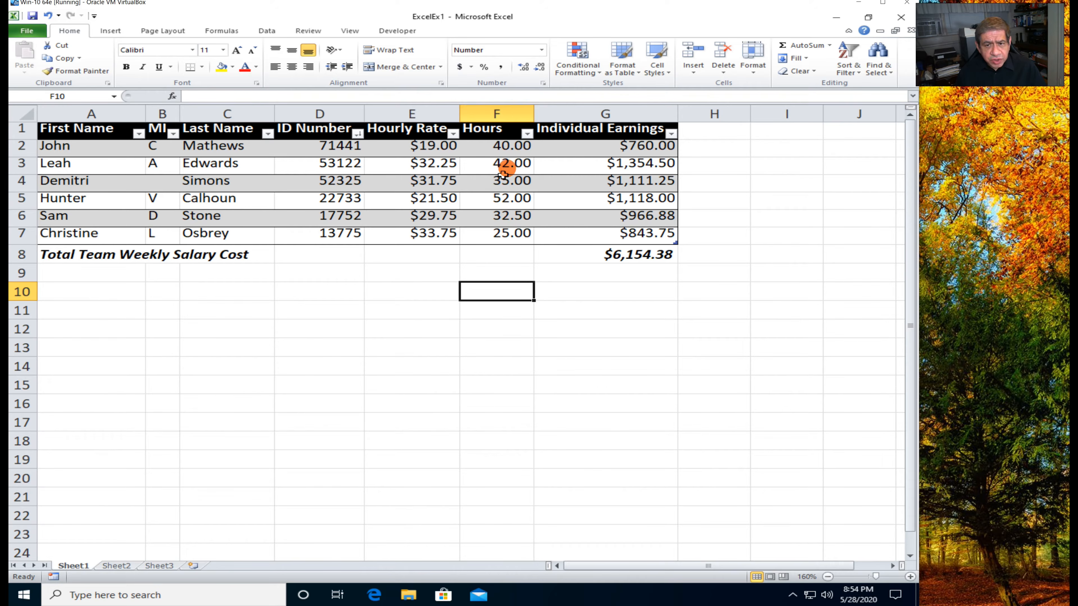
{"action": "left_click_drag", "start_coordinate": [508, 147], "coordinate": [505, 234]}
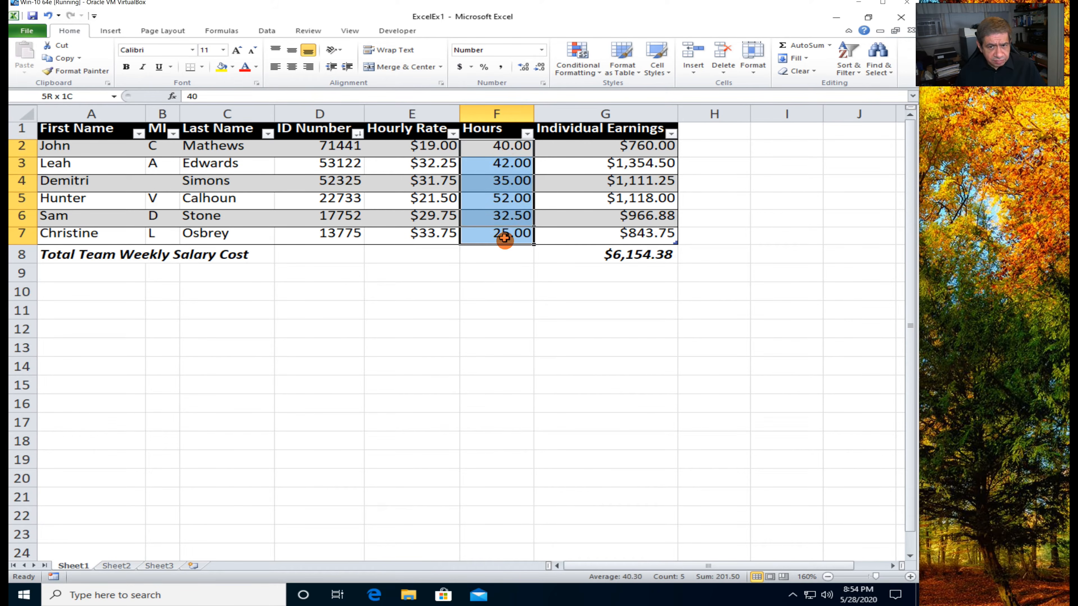
{"action": "left_click", "coordinate": [590, 73]}
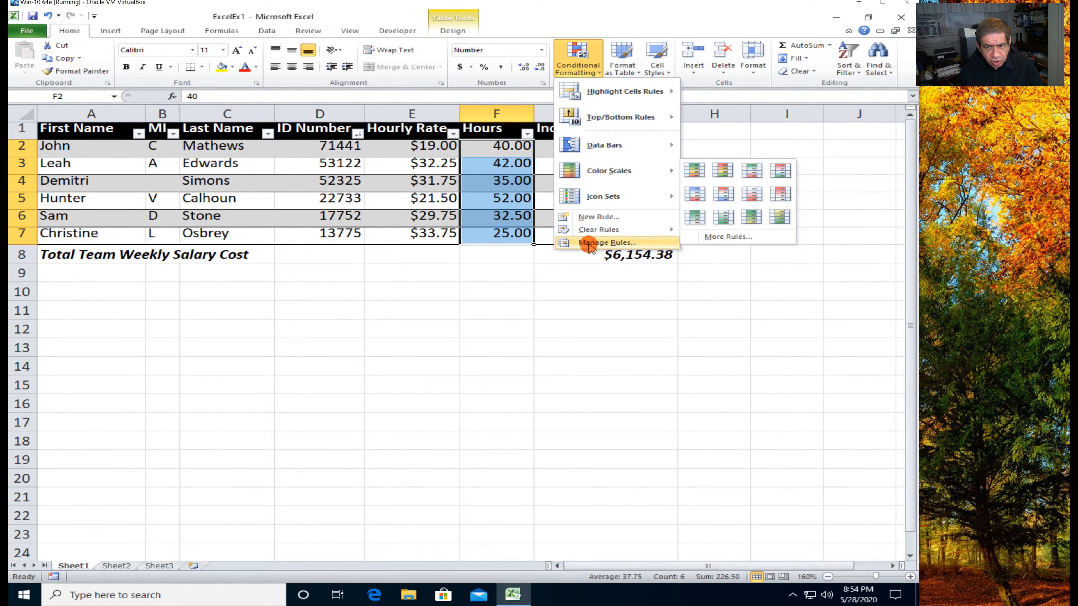
{"action": "left_click", "coordinate": [607, 242]}
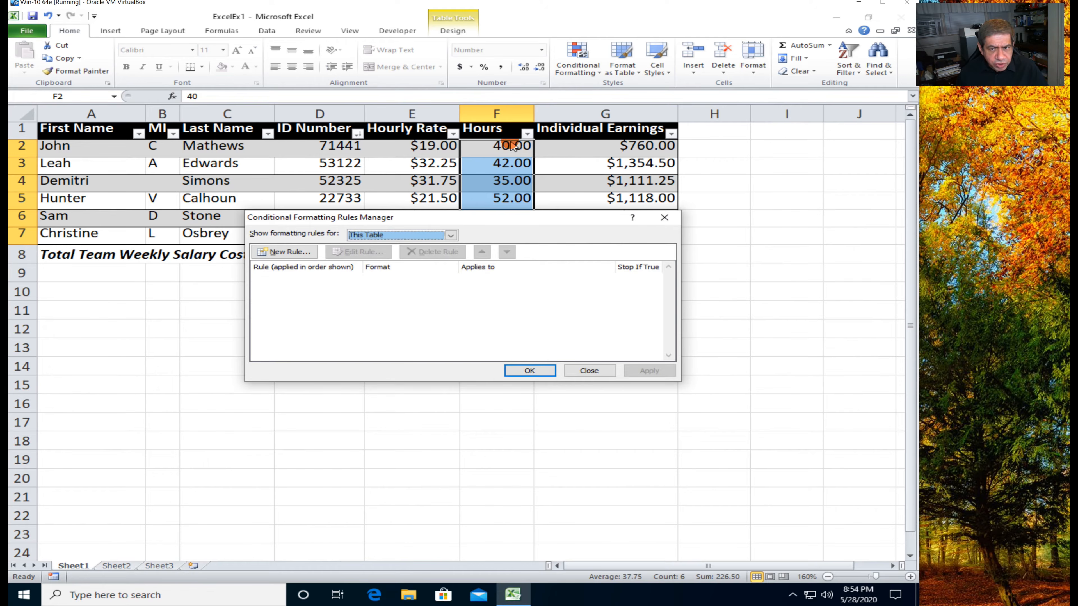
{"action": "left_click_drag", "start_coordinate": [504, 224], "coordinate": [522, 312]}
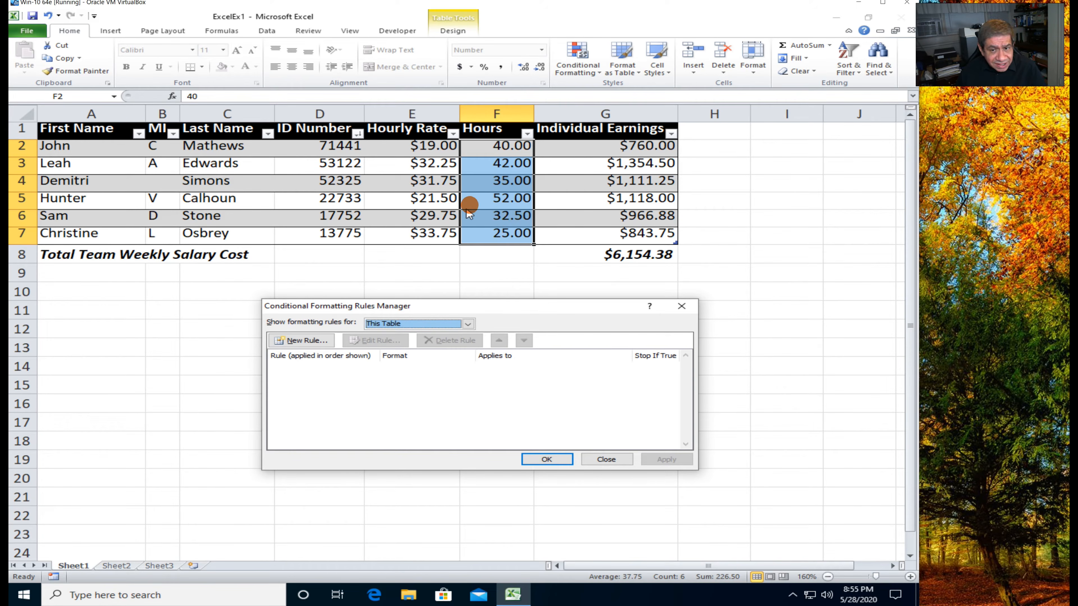
Start a new rule for the Hours values that formats all cells based on their values with a 3-Color Scale.
{"action": "left_click", "coordinate": [310, 340]}
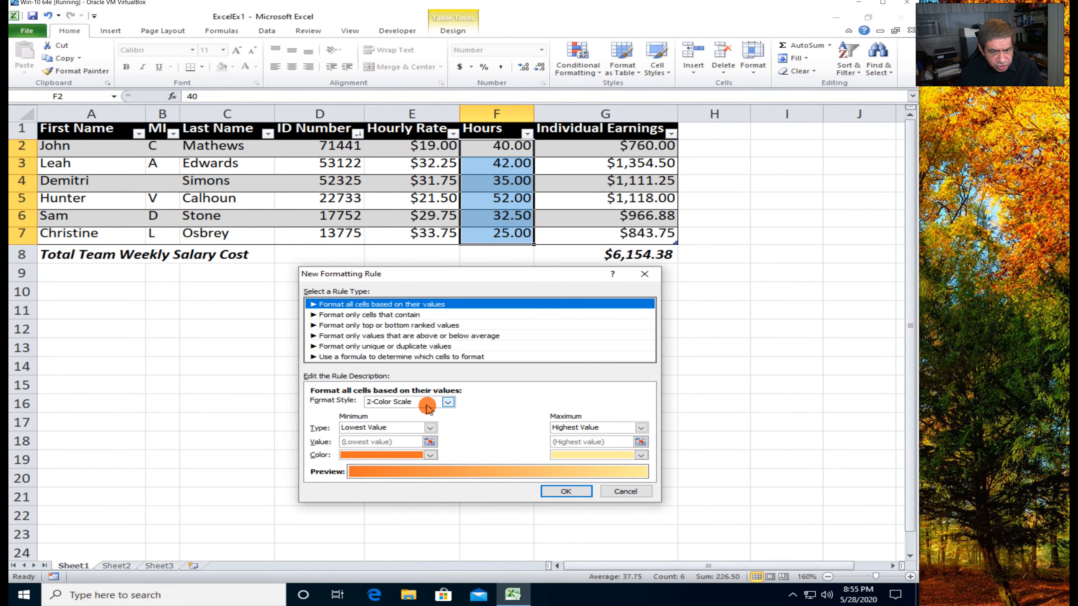
{"action": "left_click", "coordinate": [445, 403]}
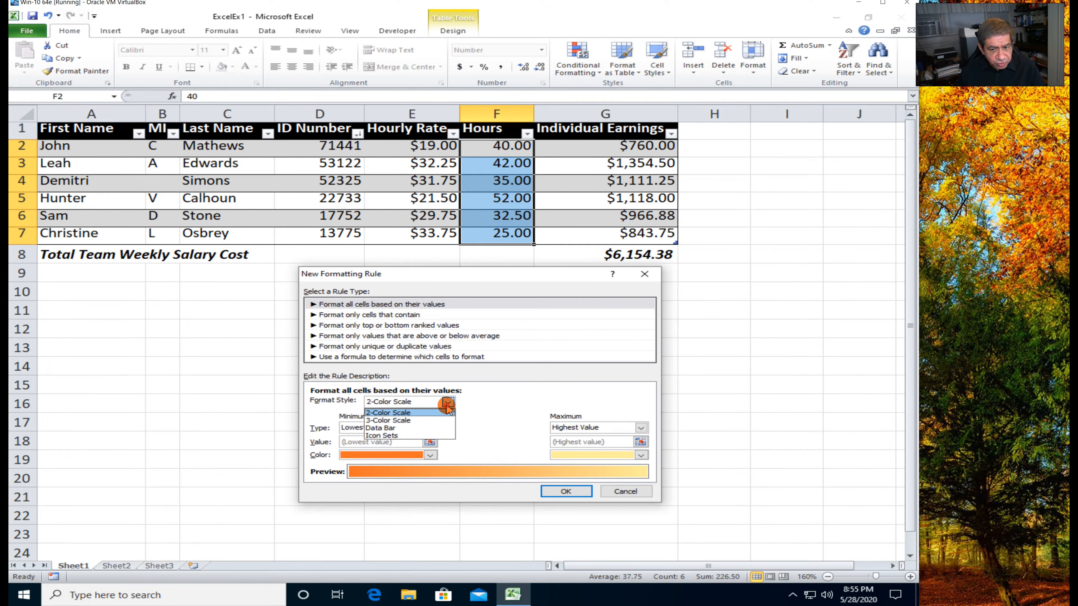
{"action": "left_click", "coordinate": [416, 421]}
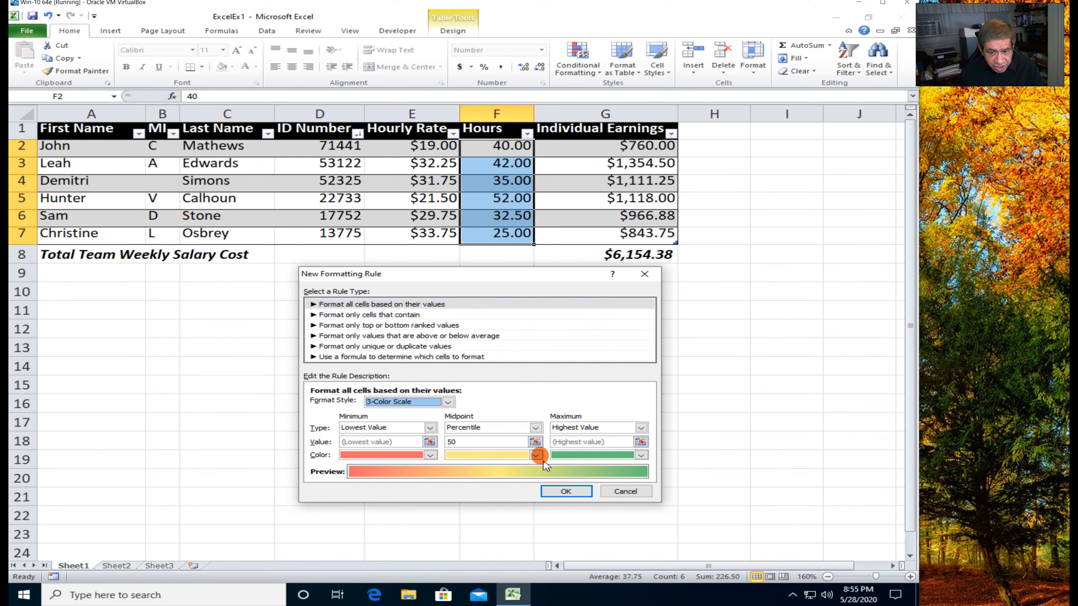
{"action": "left_click", "coordinate": [535, 456]}
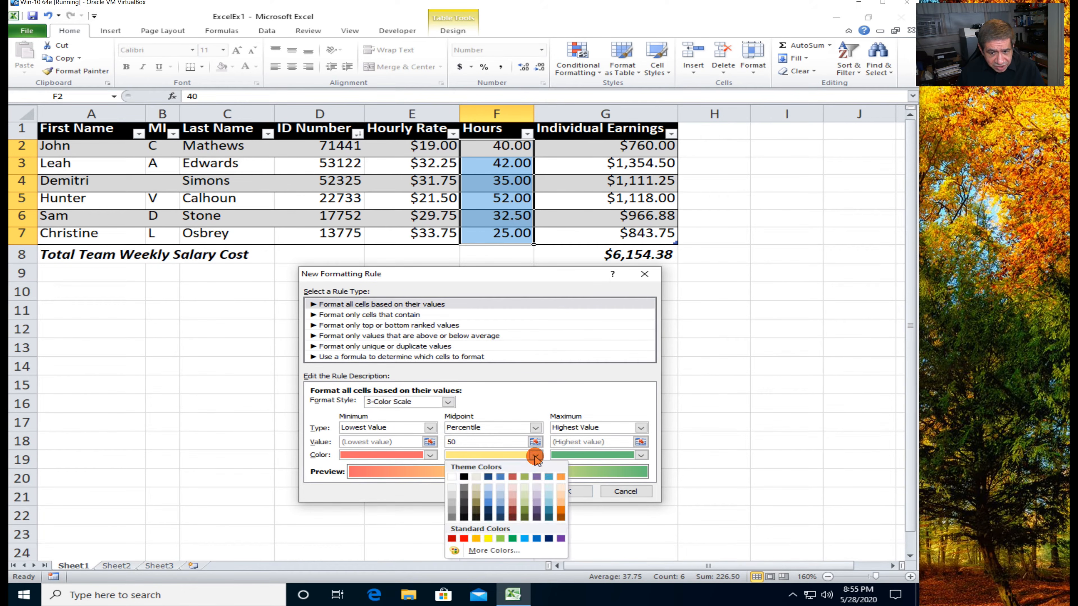
{"action": "left_click", "coordinate": [500, 457]}
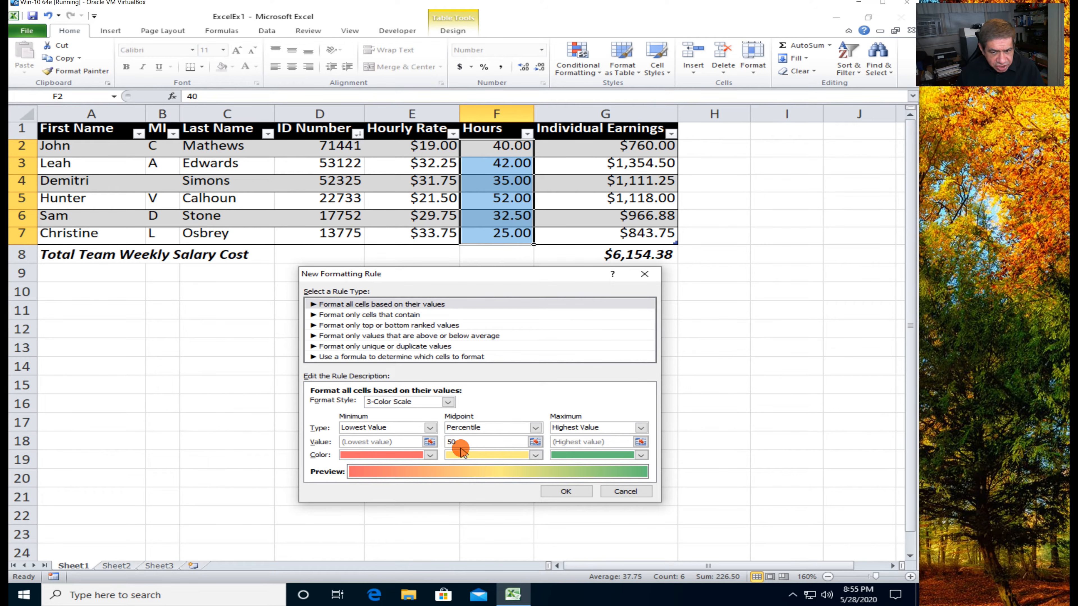
Set the color scale's midpoint percentile to 40, apply the rule to the Hours values and close the rules manager.
{"action": "double_click", "coordinate": [448, 441]}
{"action": "type", "text": "40"}
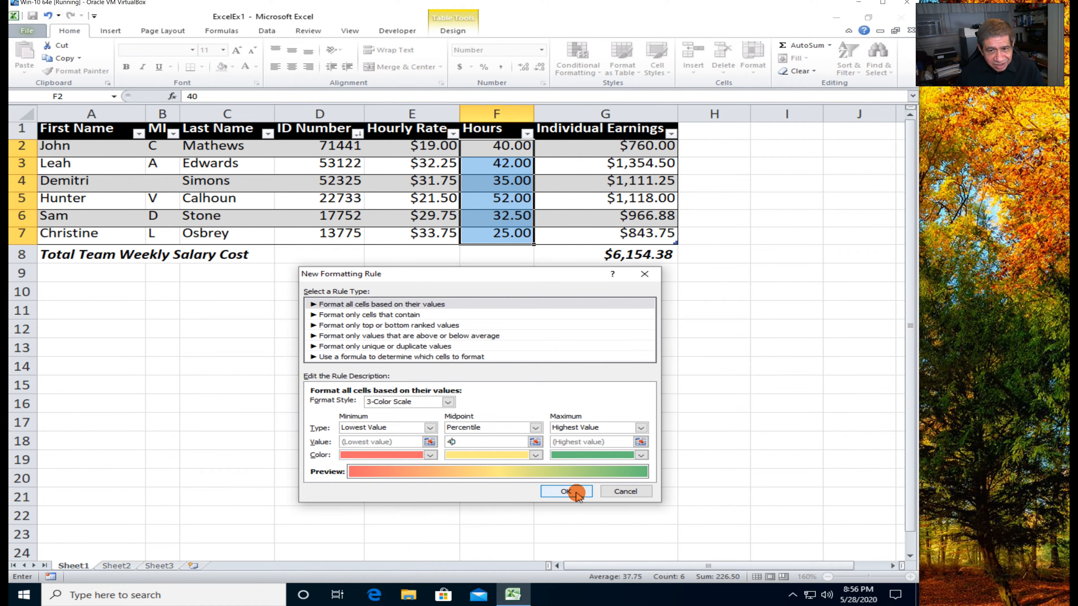
{"action": "left_click", "coordinate": [566, 491]}
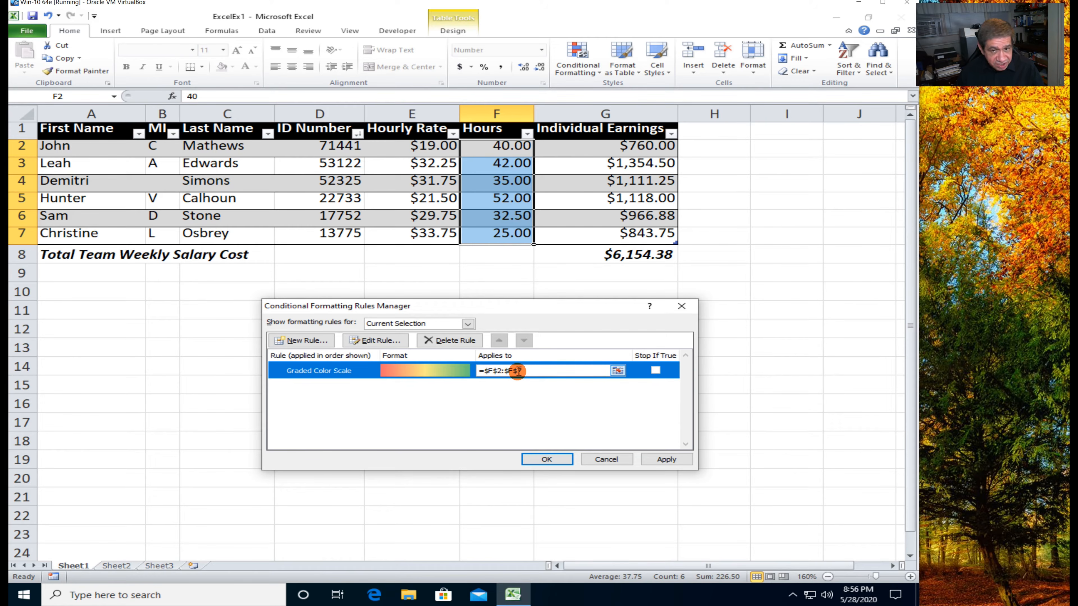
{"action": "left_click", "coordinate": [660, 463]}
{"action": "left_click", "coordinate": [606, 461]}
{"action": "left_click", "coordinate": [601, 461]}
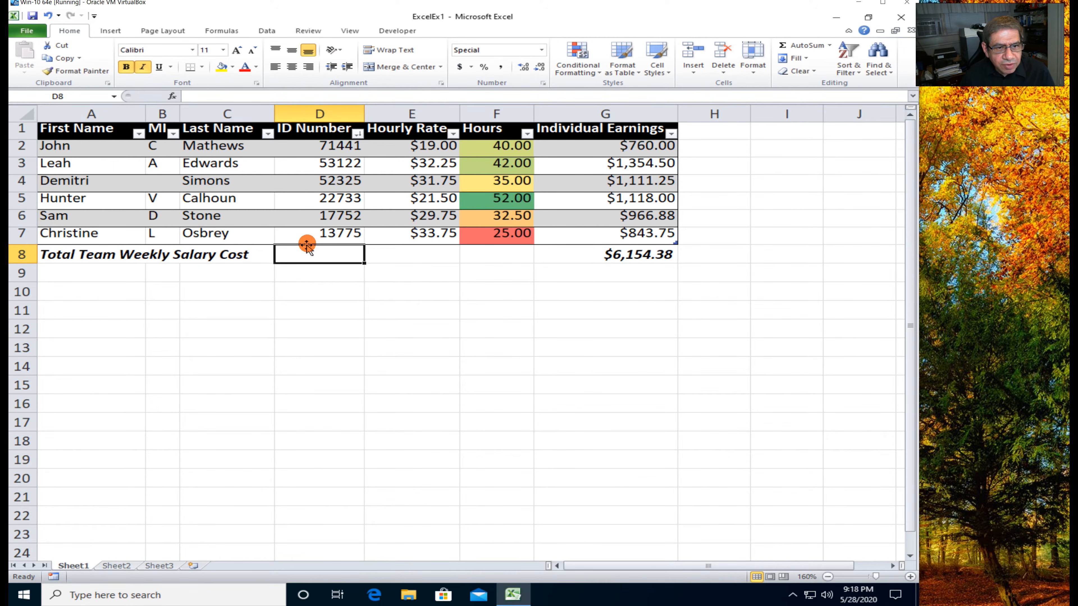
Create a formula-based conditional formatting rule for the name cells A2:C7 with the formula =$E2>30.00.
{"action": "left_click_drag", "start_coordinate": [83, 146], "coordinate": [218, 233]}
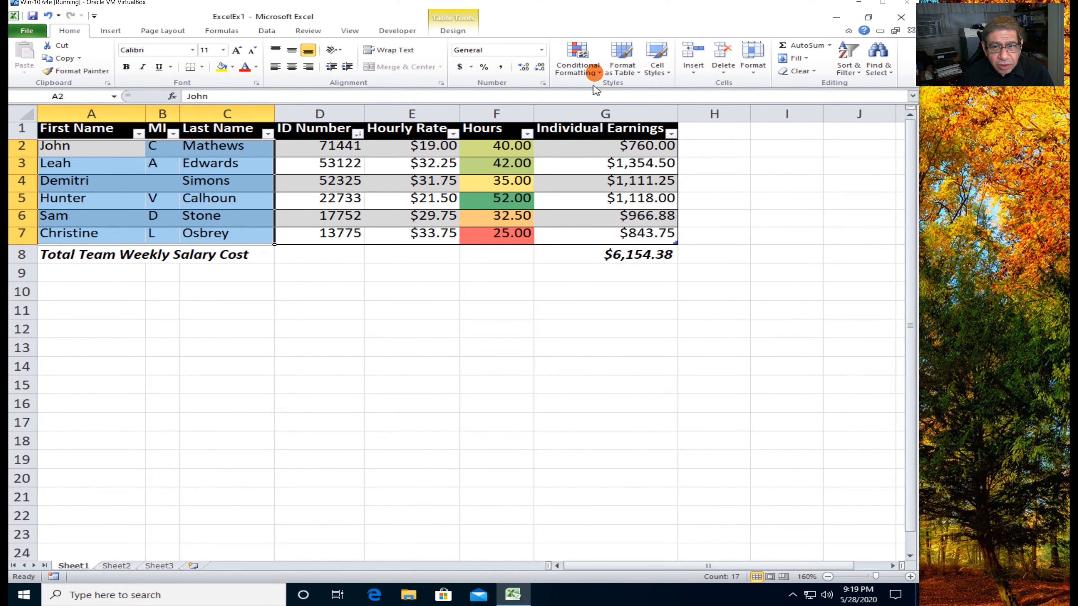
{"action": "left_click", "coordinate": [580, 63]}
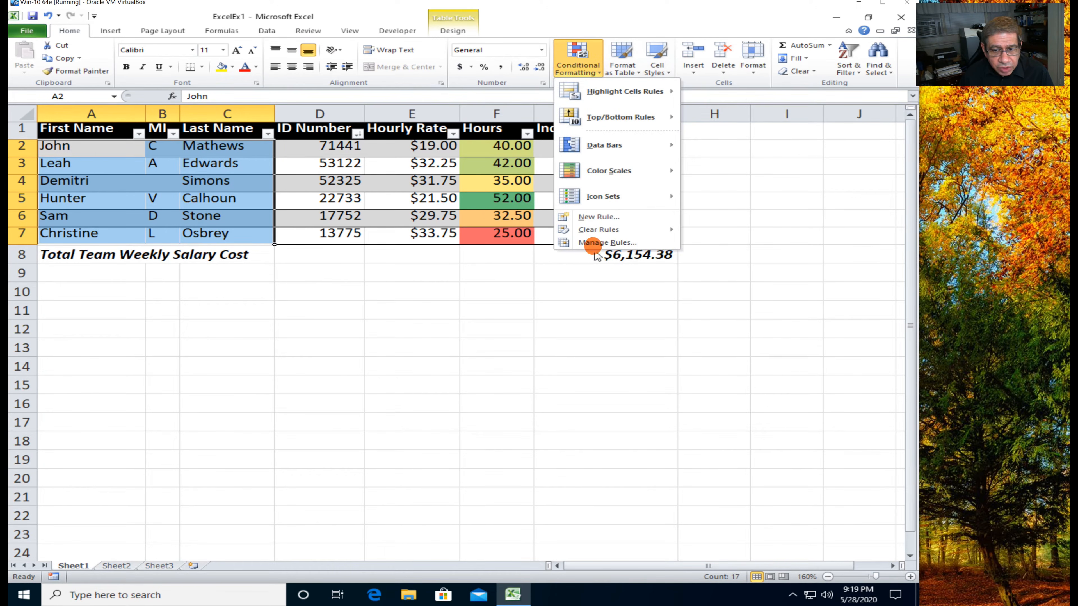
{"action": "left_click", "coordinate": [592, 243]}
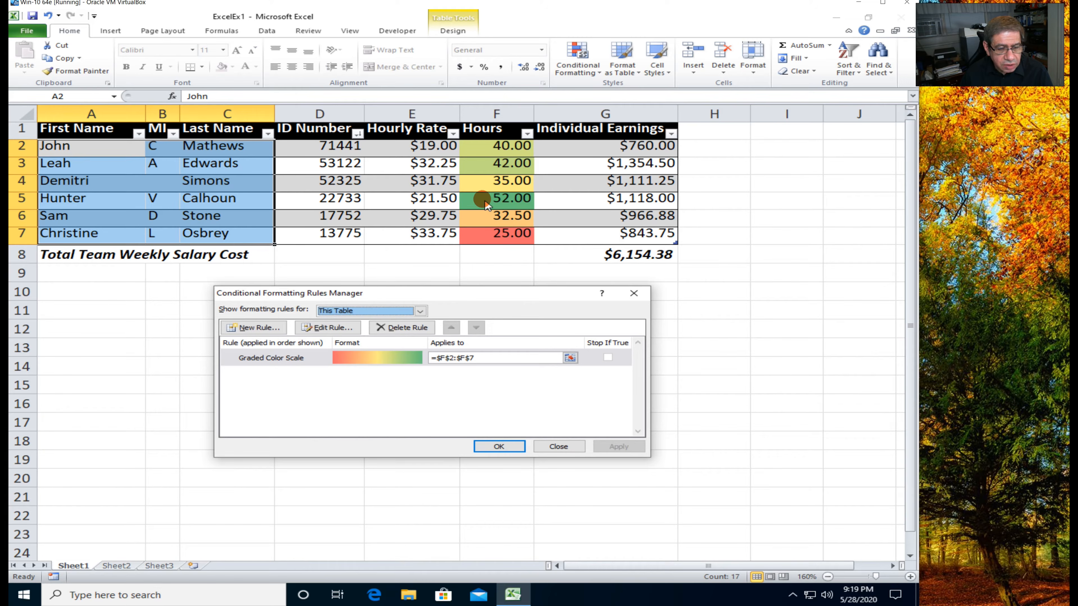
{"action": "left_click", "coordinate": [251, 327]}
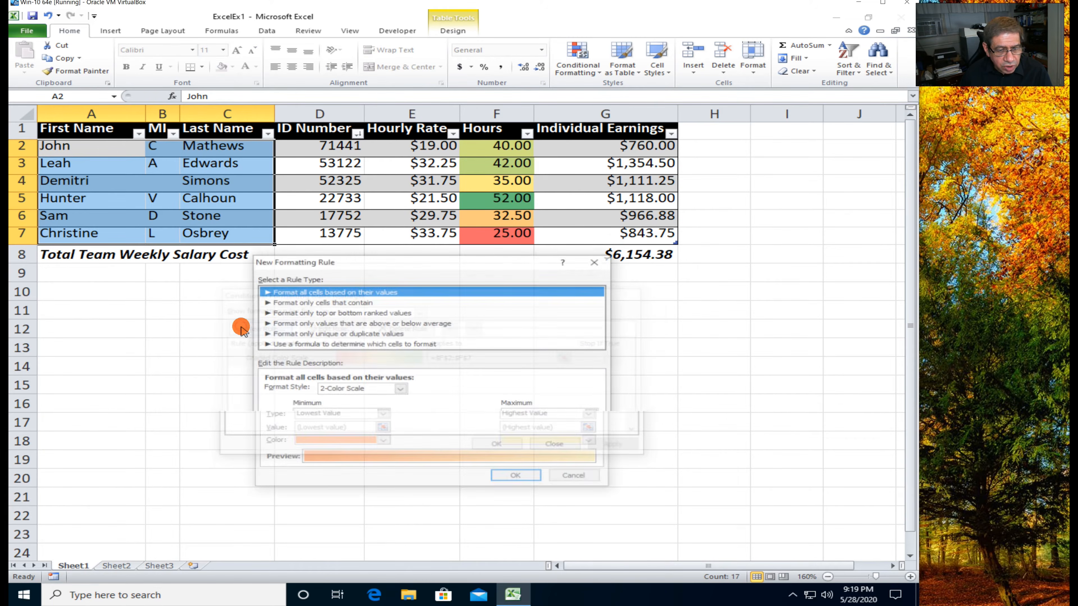
{"action": "left_click", "coordinate": [290, 345]}
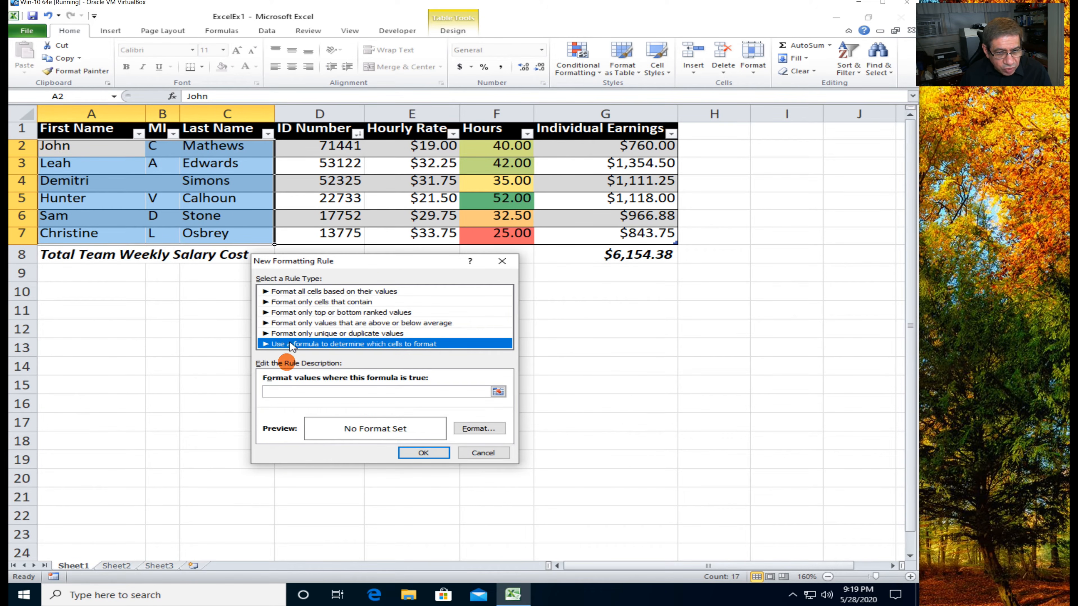
{"action": "left_click", "coordinate": [279, 392]}
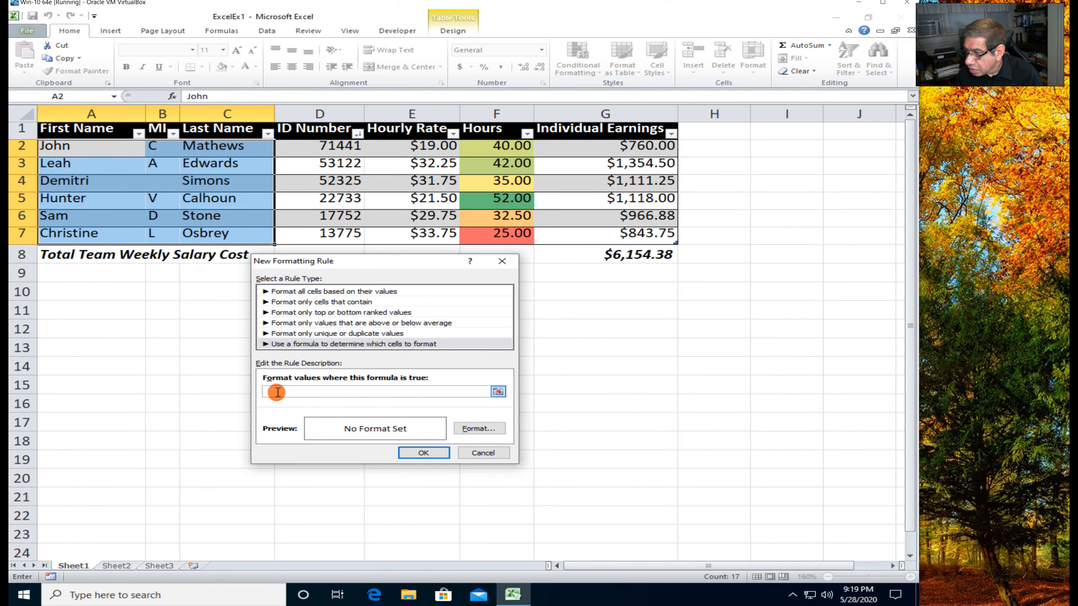
{"action": "type", "text": "="}
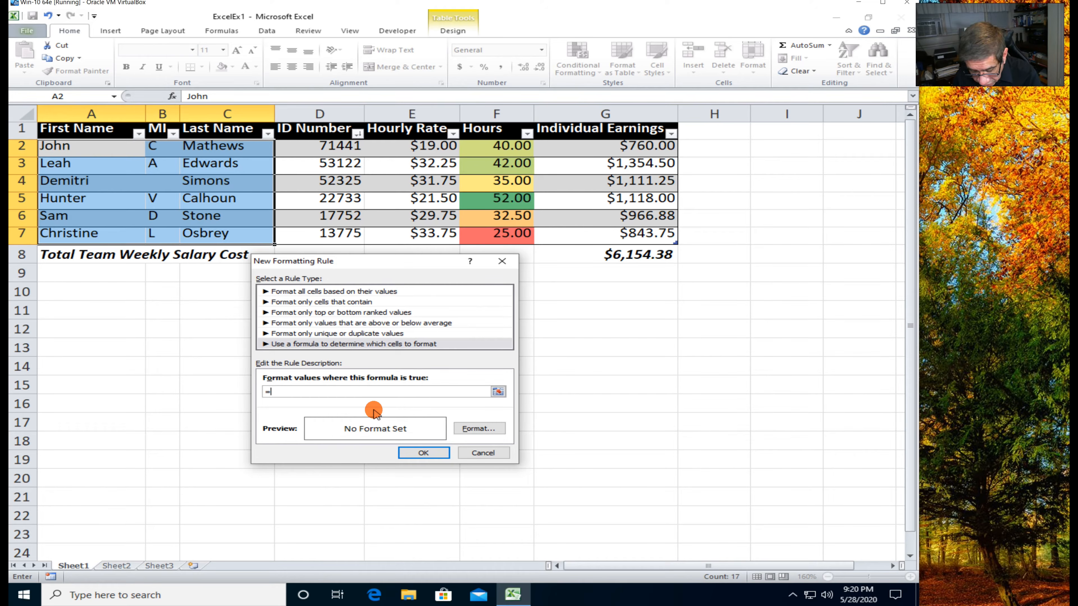
{"action": "type", "text": "2"}
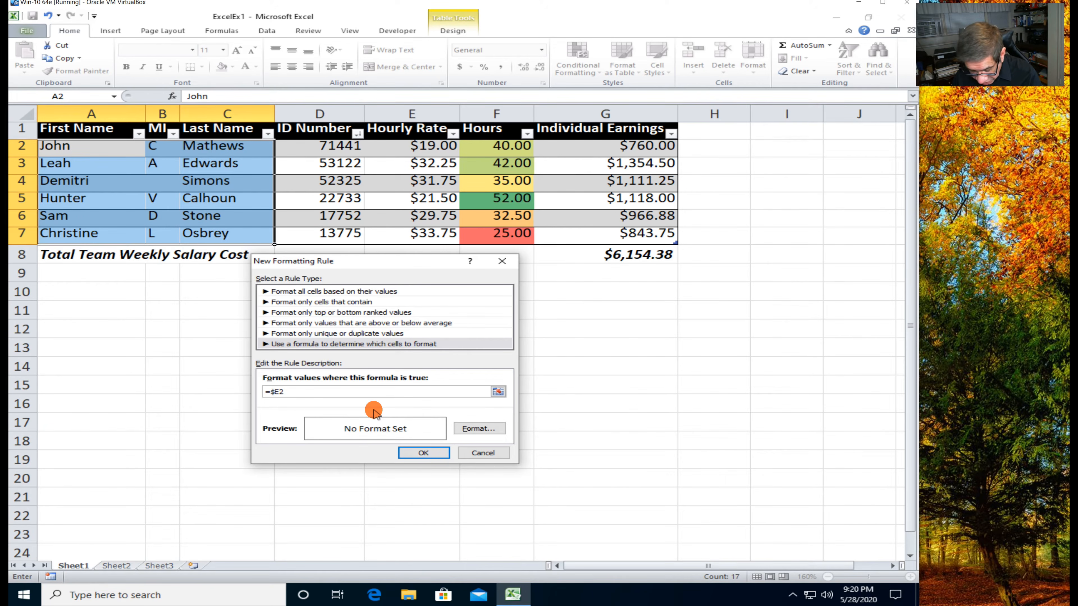
{"action": "type", "text": ">30.00"}
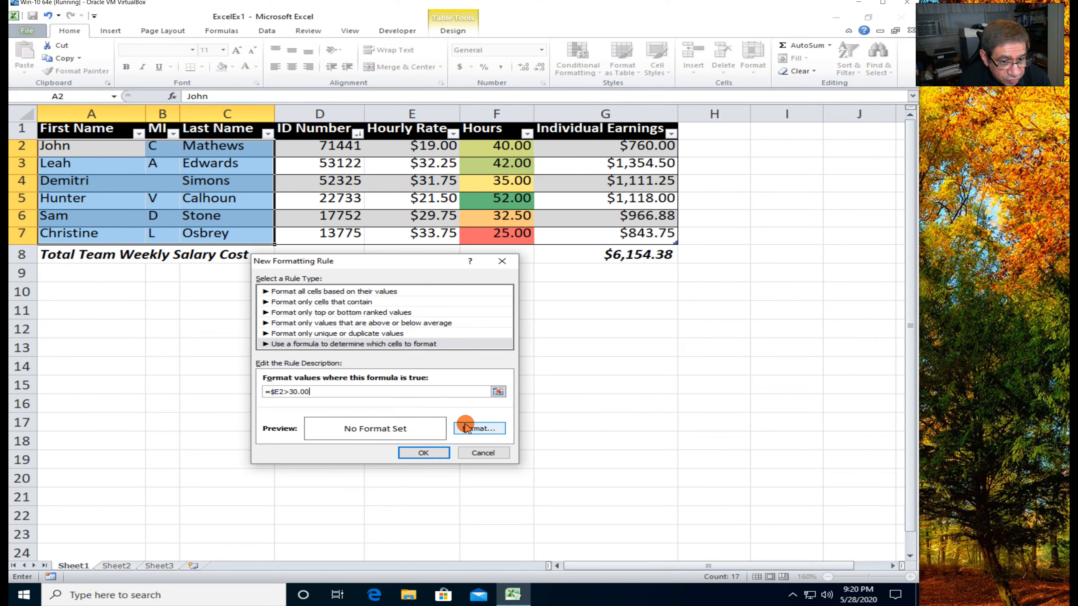
Give the hourly-rate-above-30 rule a light green fill, apply it to the name cells and deselect them.
{"action": "left_click", "coordinate": [492, 429]}
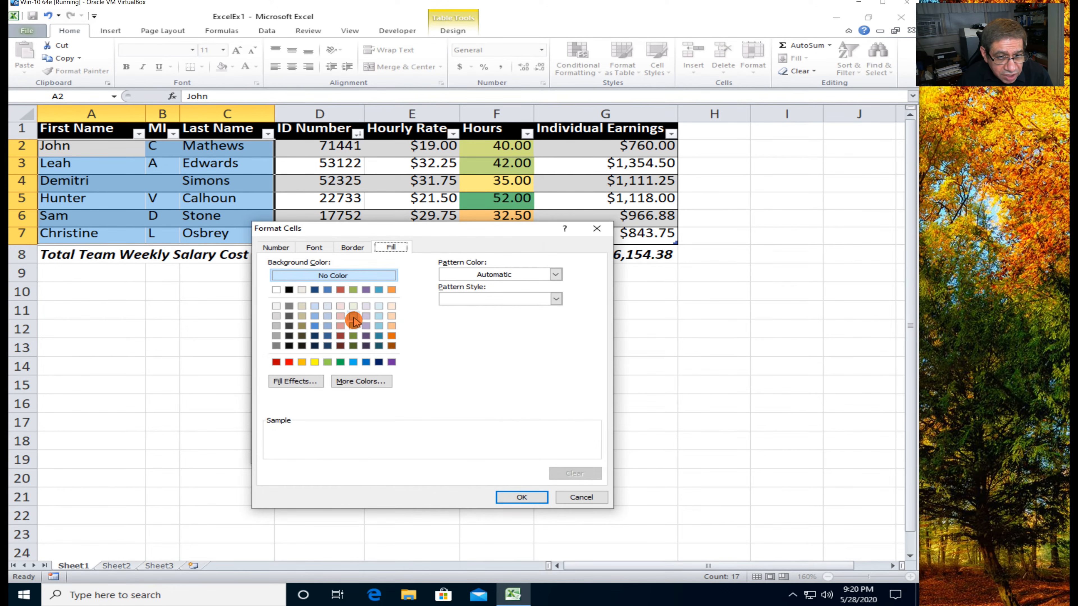
{"action": "left_click", "coordinate": [353, 327]}
{"action": "left_click", "coordinate": [536, 499]}
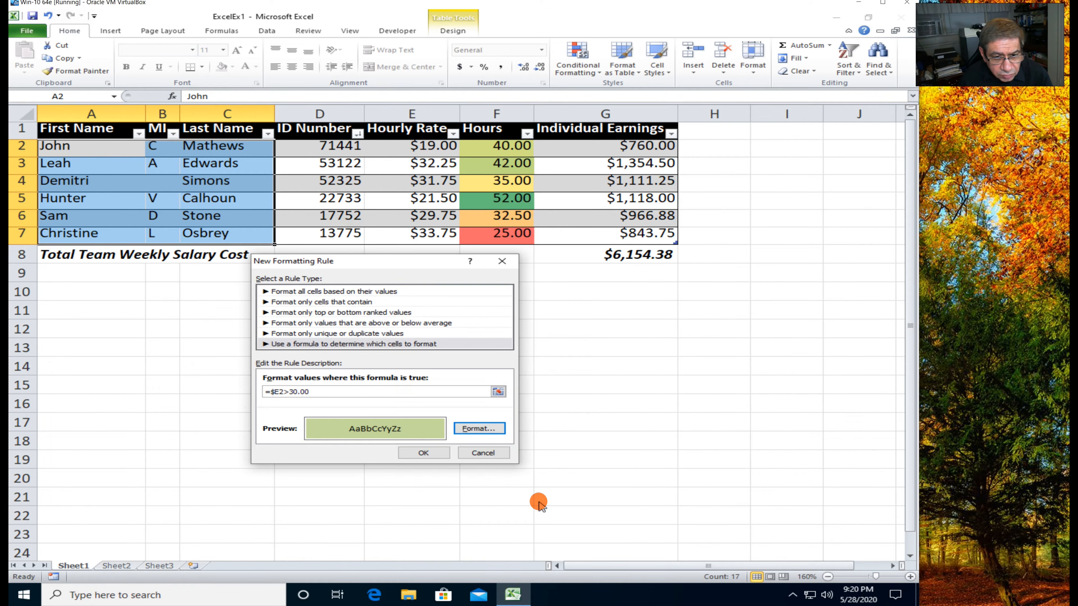
{"action": "left_click", "coordinate": [421, 453]}
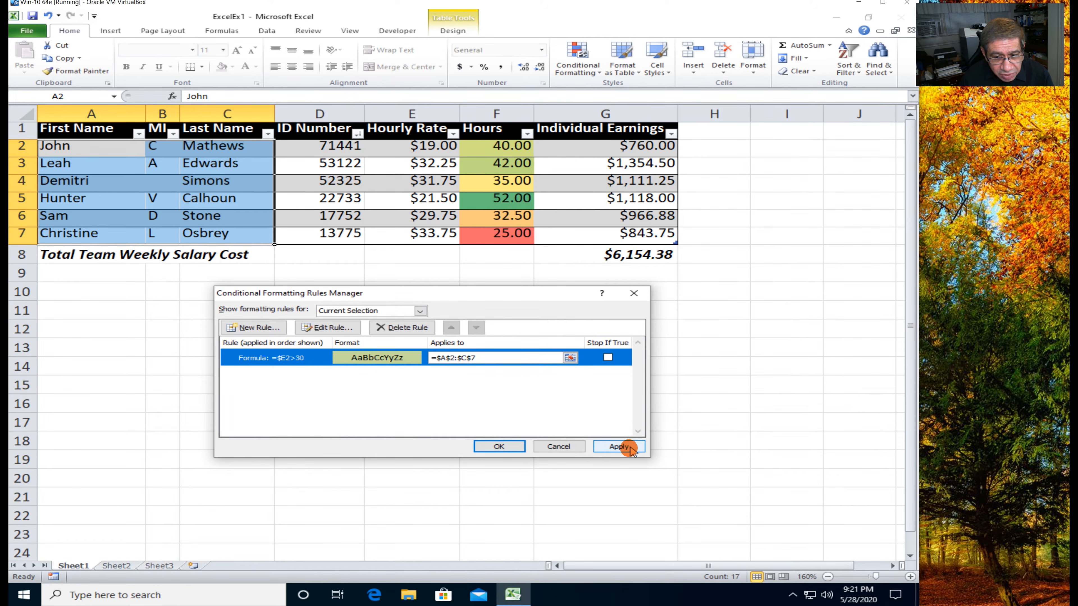
{"action": "left_click", "coordinate": [620, 447]}
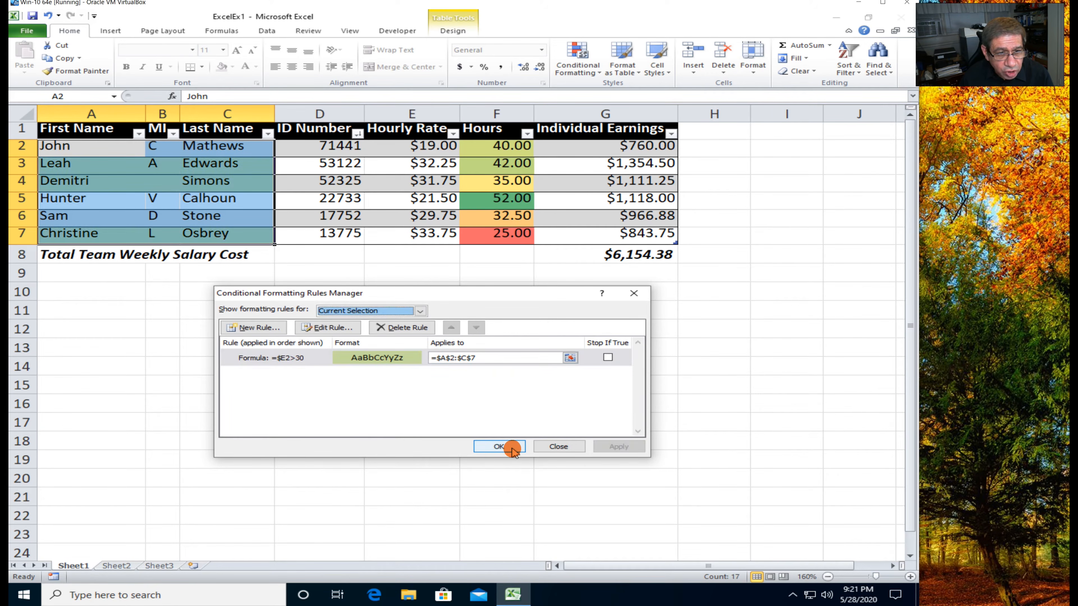
{"action": "left_click", "coordinate": [512, 448]}
{"action": "left_click", "coordinate": [346, 384]}
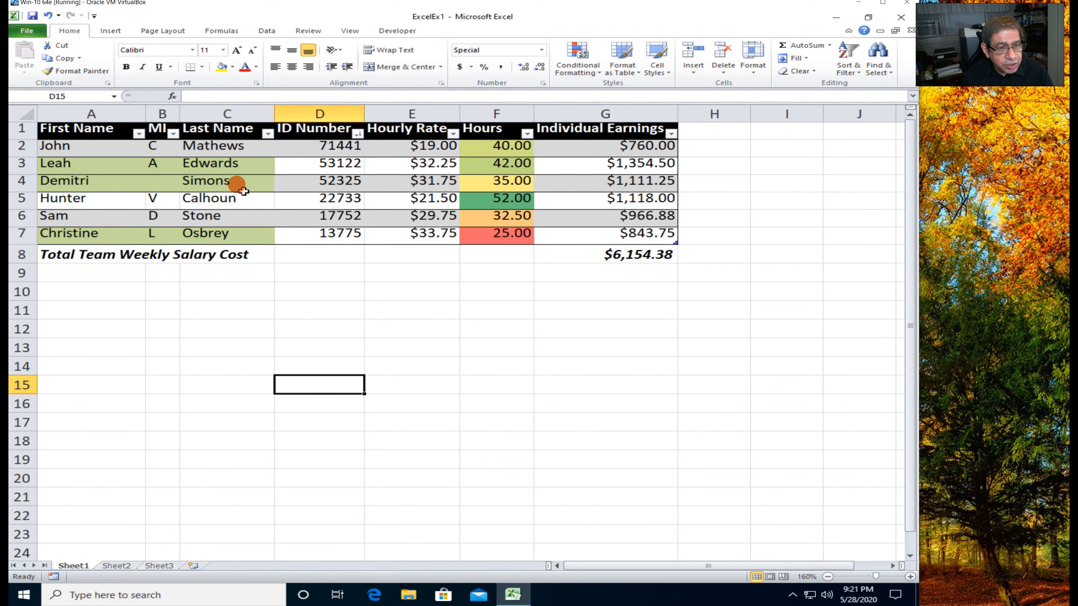
Add a second formula-based conditional formatting rule for A2:C7 with the formula =$E2<25.00.
{"action": "left_click_drag", "start_coordinate": [122, 153], "coordinate": [238, 236]}
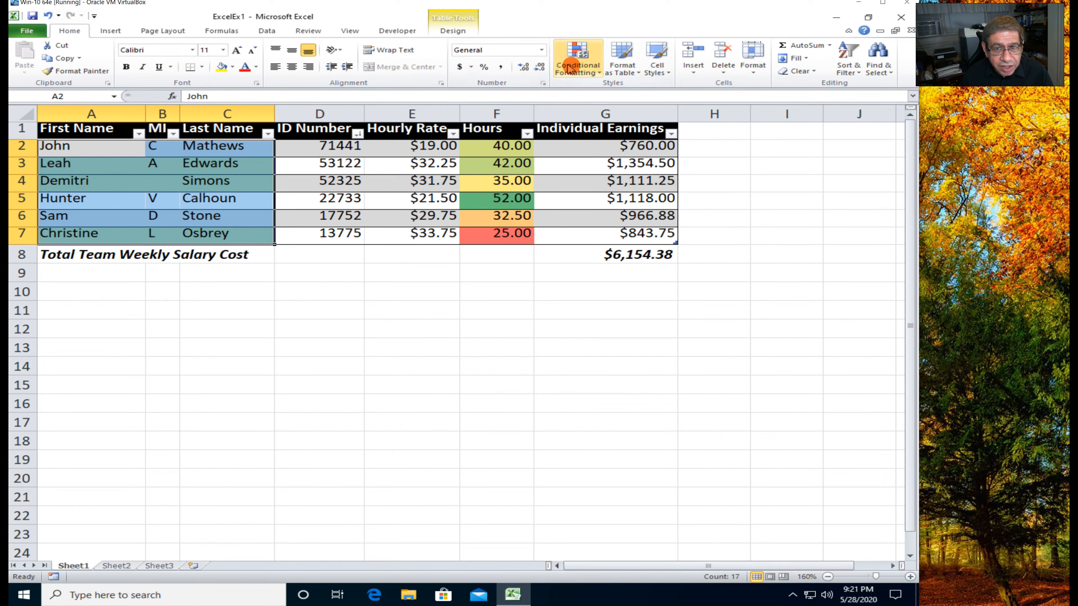
{"action": "left_click", "coordinate": [572, 68]}
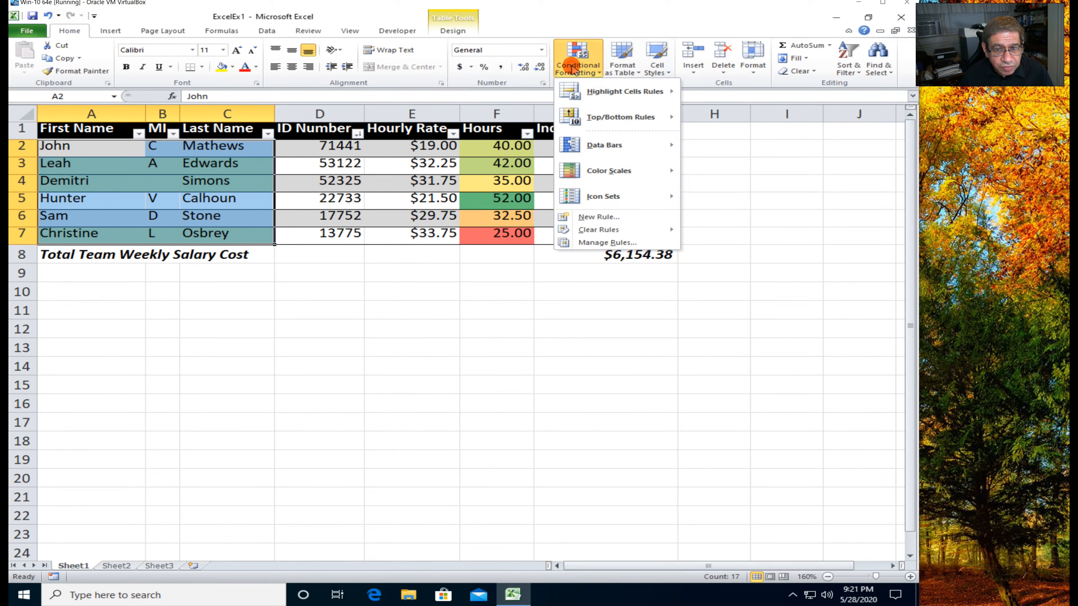
{"action": "left_click", "coordinate": [572, 242]}
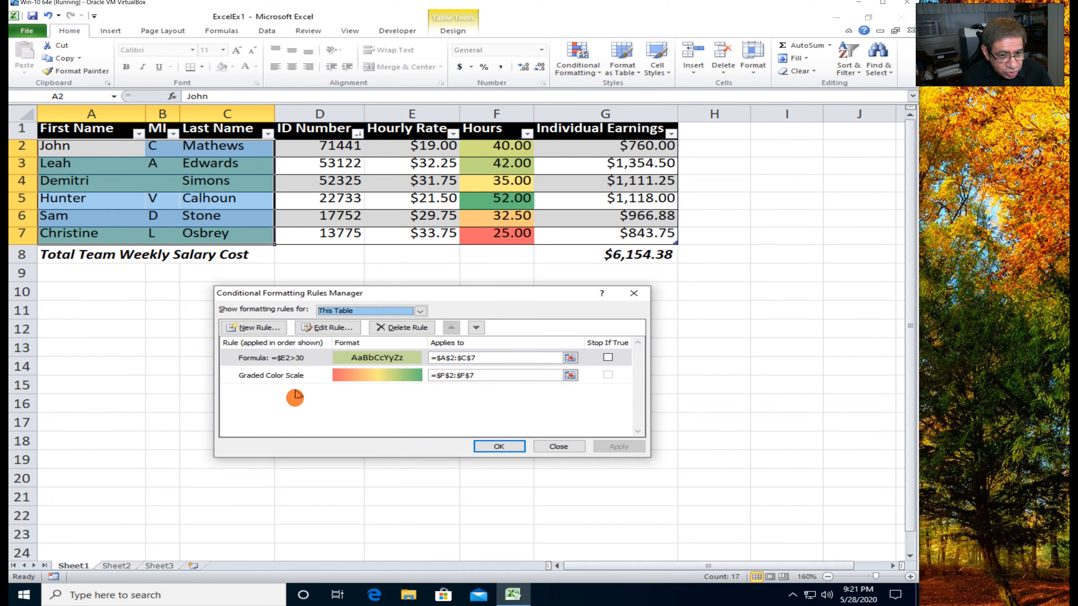
{"action": "left_click", "coordinate": [258, 330]}
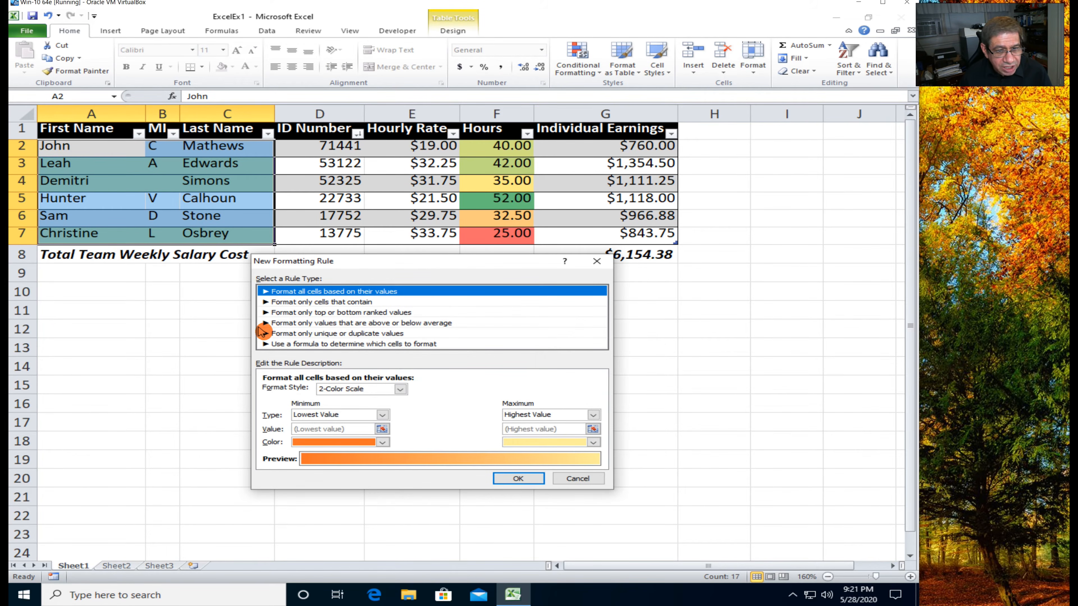
{"action": "left_click", "coordinate": [272, 344]}
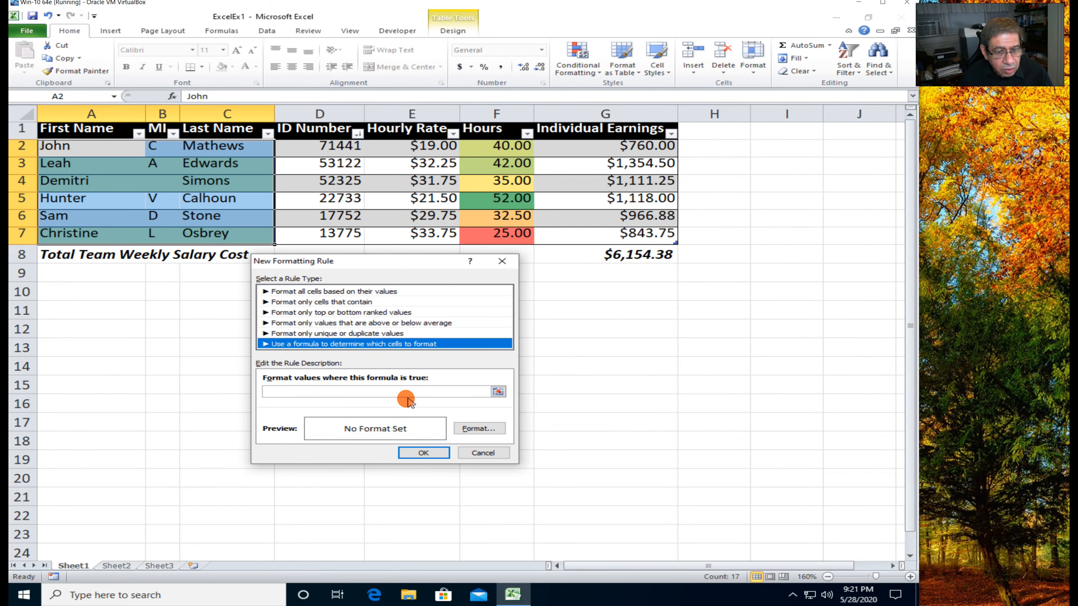
{"action": "left_click", "coordinate": [394, 393]}
{"action": "type", "text": "="}
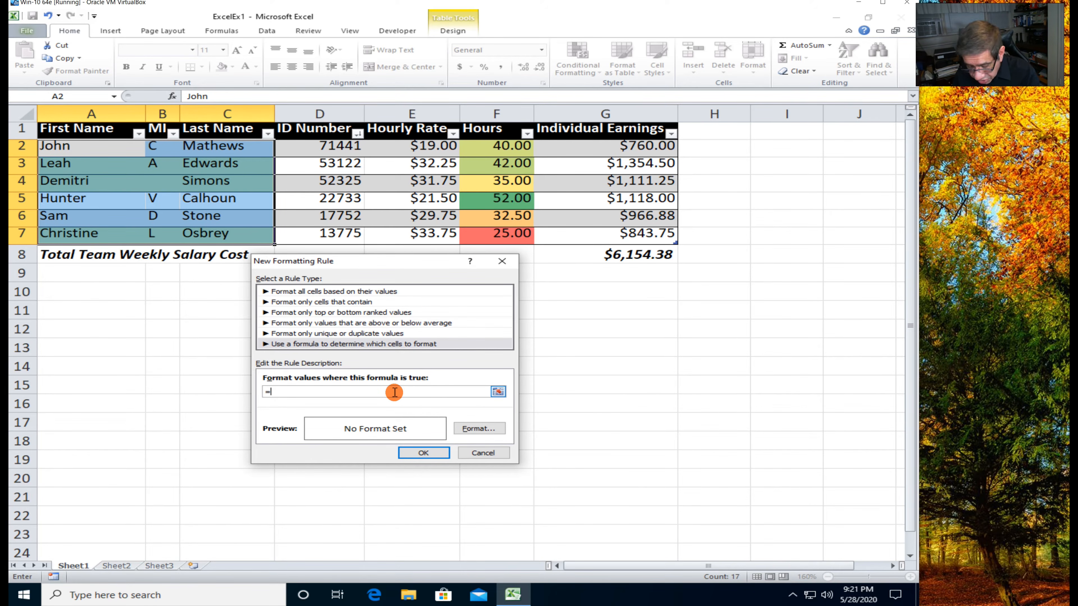
{"action": "type", "text": "$E2"}
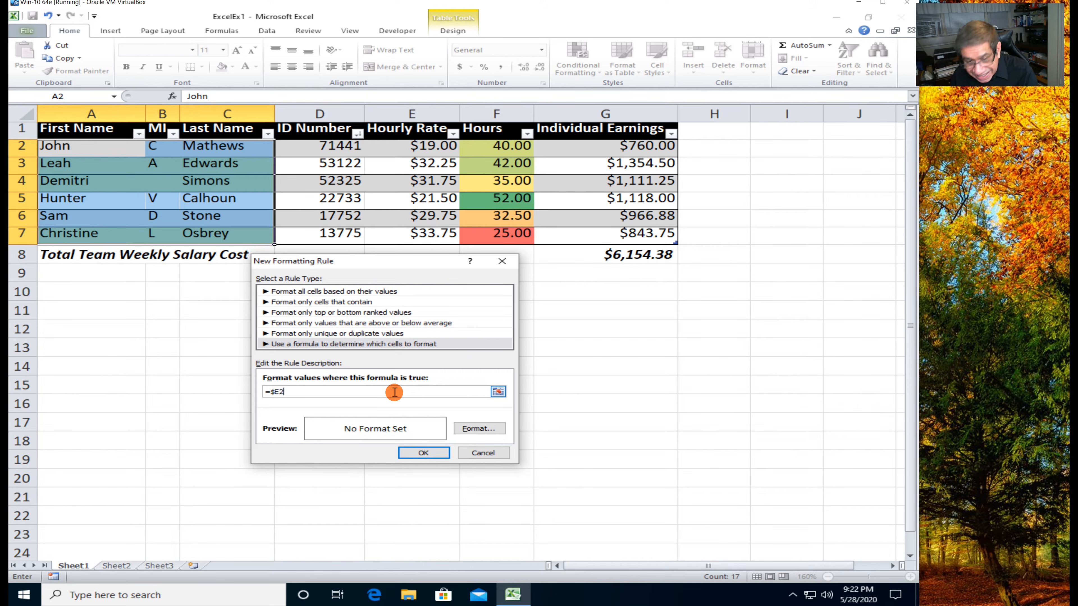
{"action": "type", "text": "<25.00"}
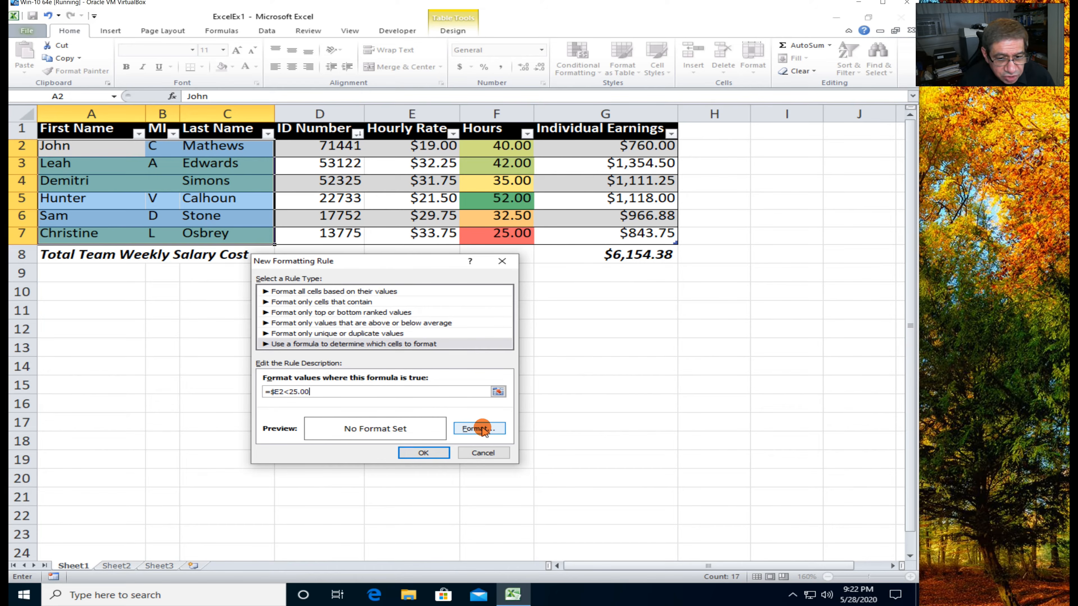
Give the hourly-rate-below-25 rule a light red fill and apply it to the name cells.
{"action": "left_click", "coordinate": [479, 429]}
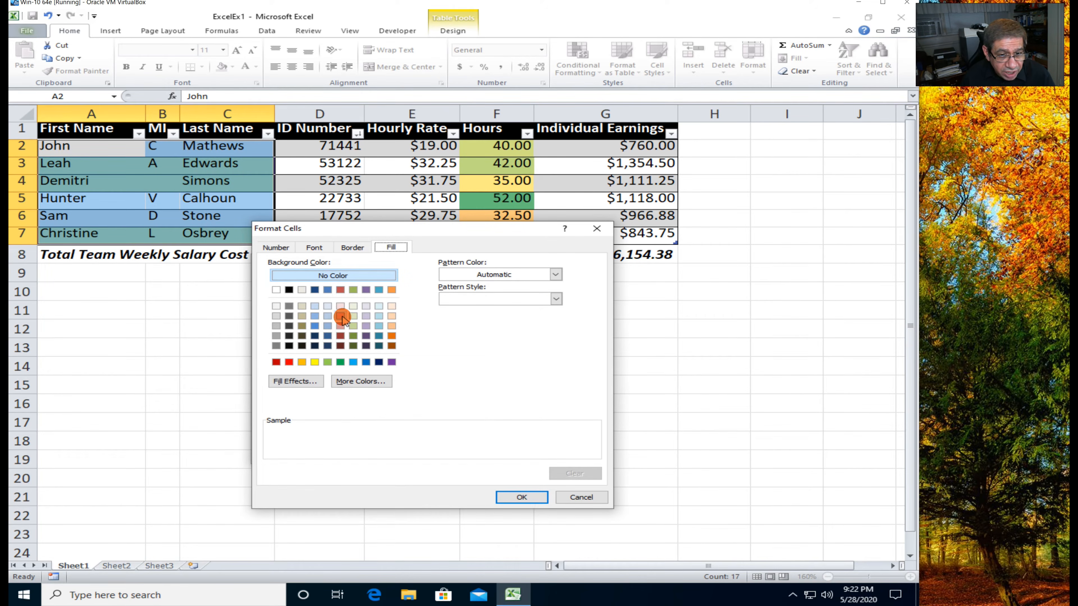
{"action": "left_click", "coordinate": [342, 316]}
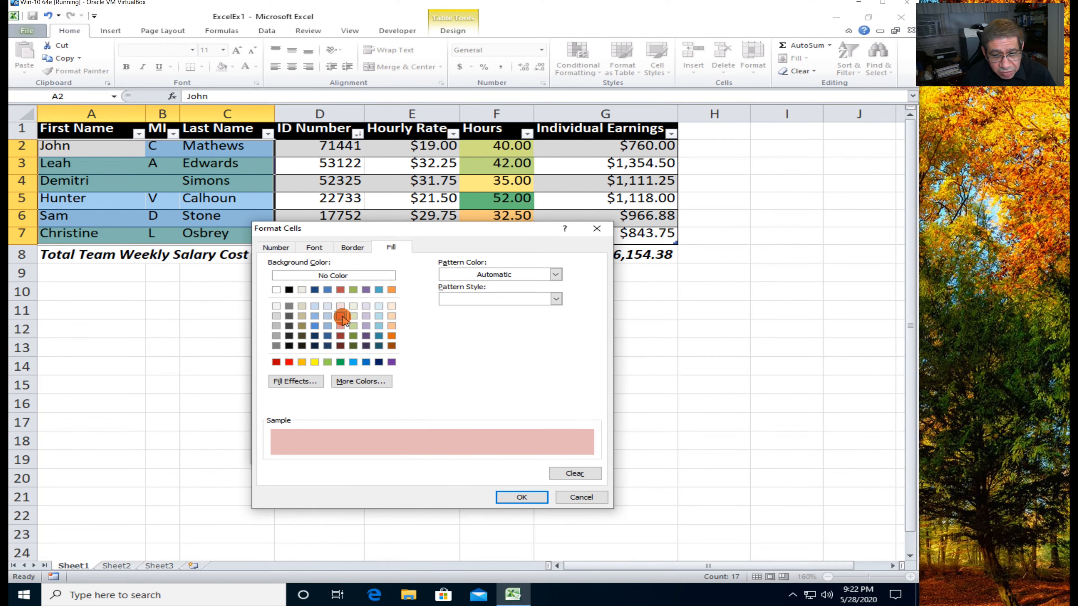
{"action": "left_click", "coordinate": [522, 497]}
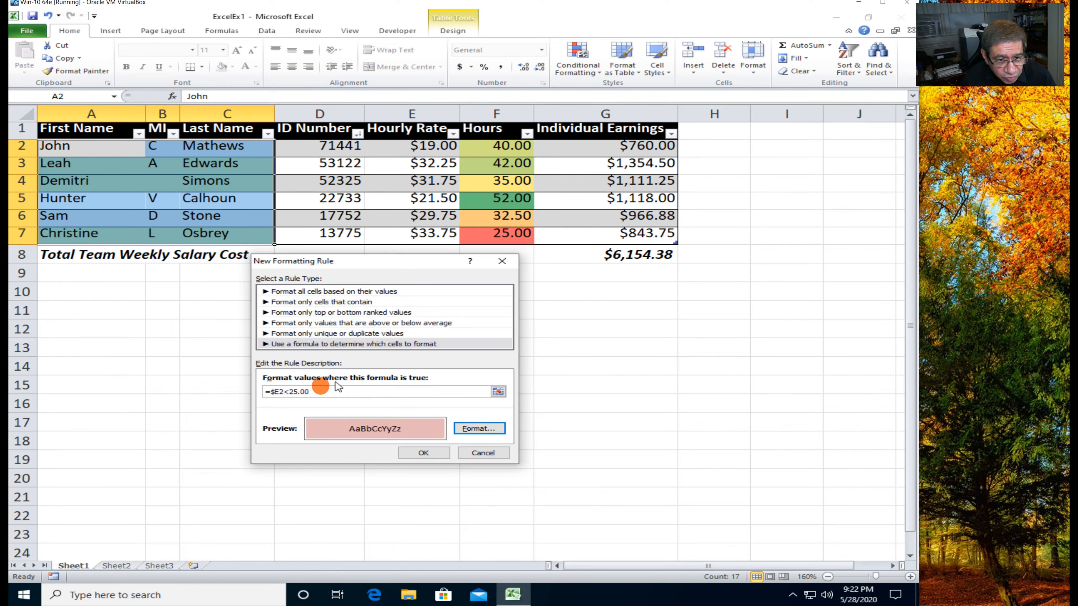
{"action": "left_click", "coordinate": [426, 452]}
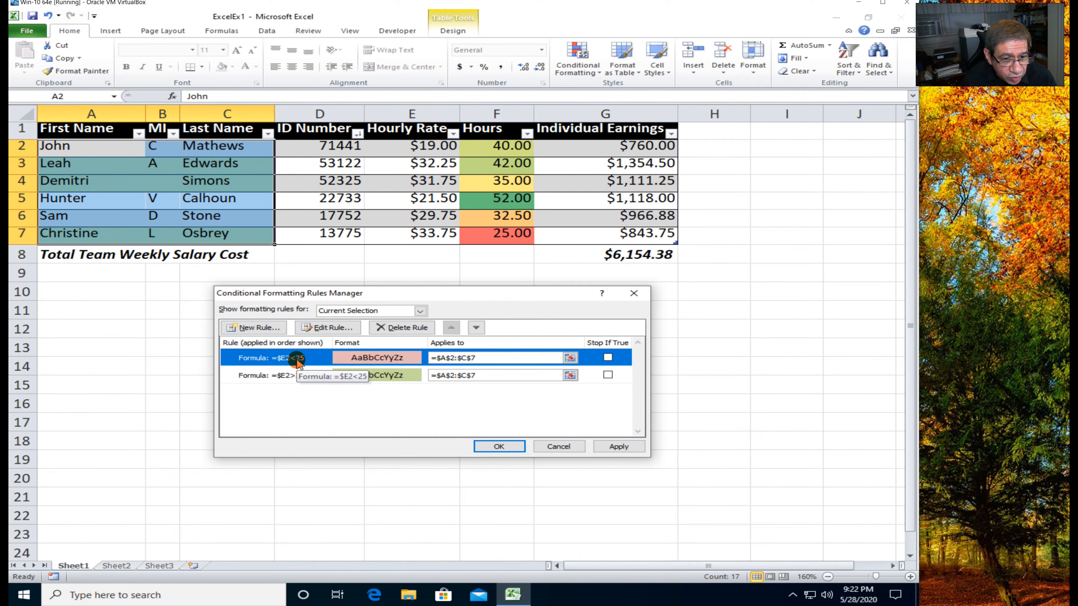
{"action": "left_click", "coordinate": [603, 445]}
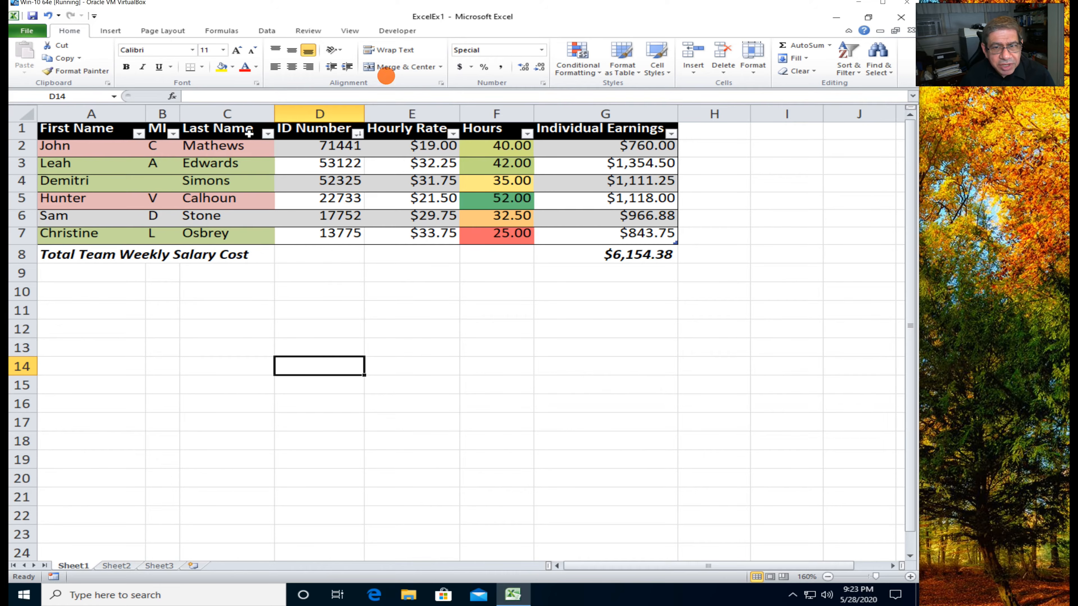
Delete all three conditional formatting rules from the salary table, apply the change and deselect the cells.
{"action": "left_click_drag", "start_coordinate": [127, 147], "coordinate": [254, 233]}
{"action": "left_click", "coordinate": [578, 60]}
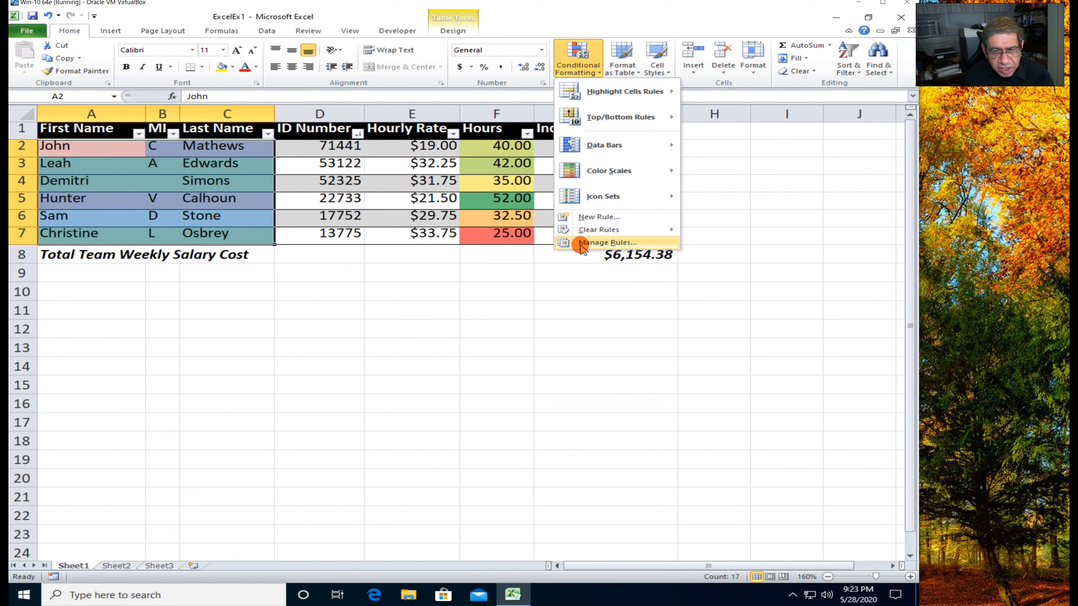
{"action": "left_click", "coordinate": [582, 244]}
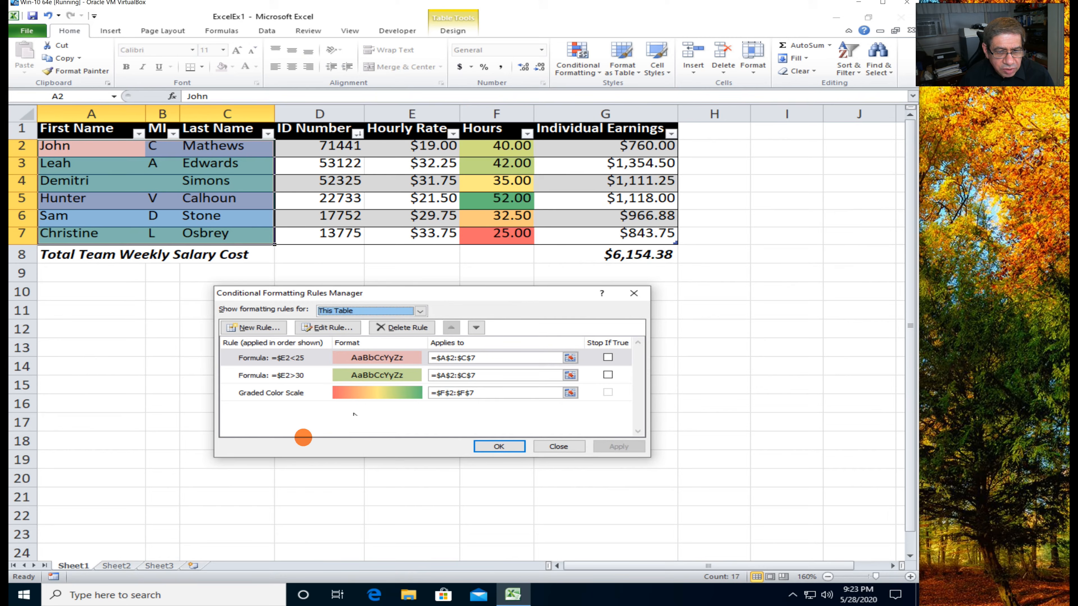
{"action": "left_click", "coordinate": [260, 361]}
{"action": "left_click", "coordinate": [402, 328]}
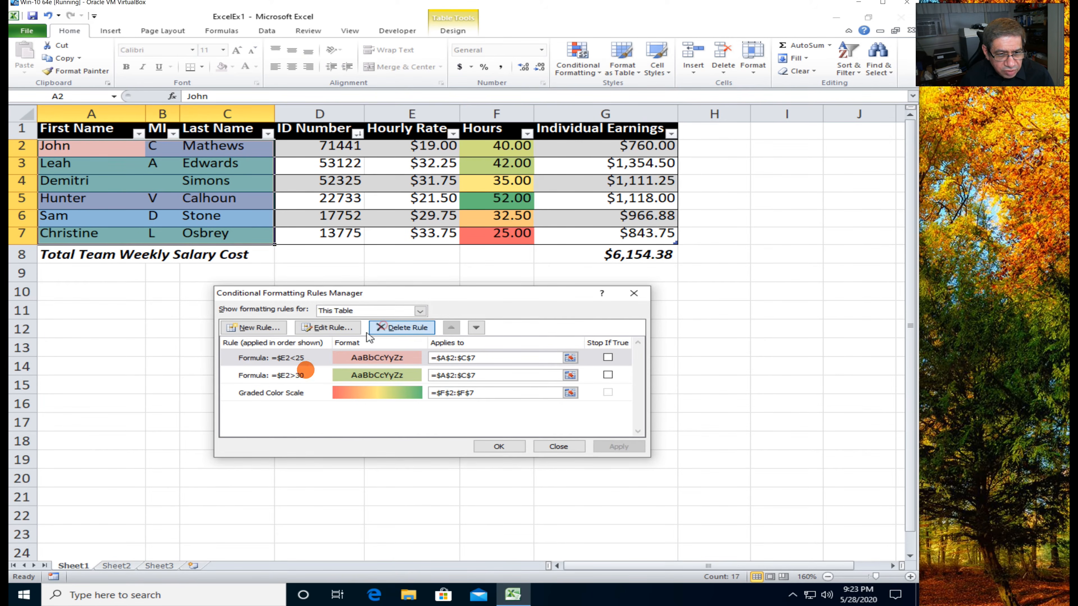
{"action": "left_click", "coordinate": [404, 328]}
{"action": "left_click", "coordinate": [402, 328]}
{"action": "left_click", "coordinate": [618, 446]}
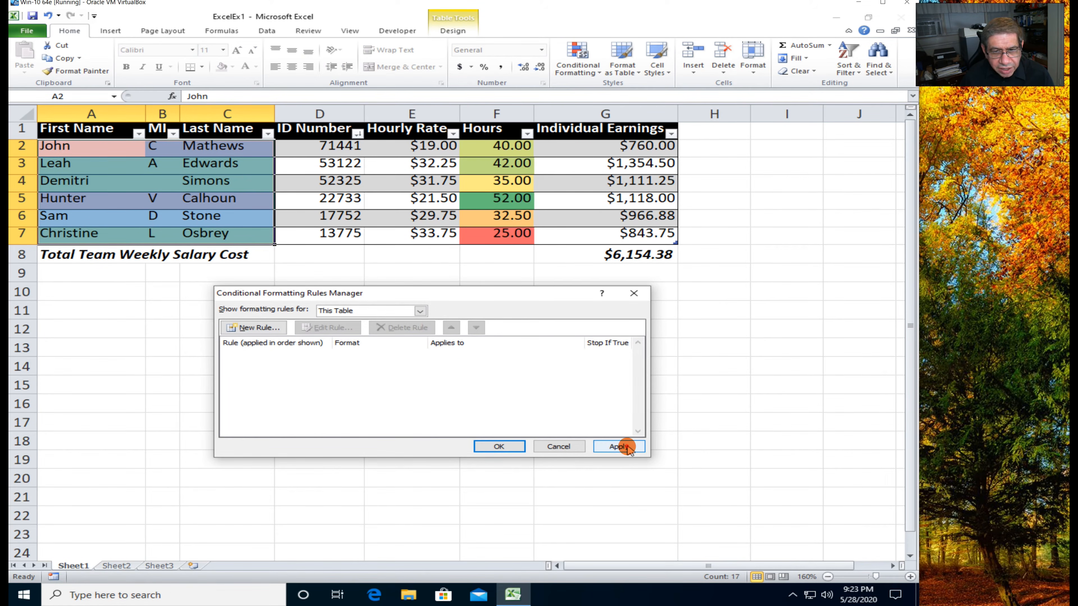
{"action": "left_click", "coordinate": [499, 445]}
{"action": "left_click", "coordinate": [443, 435]}
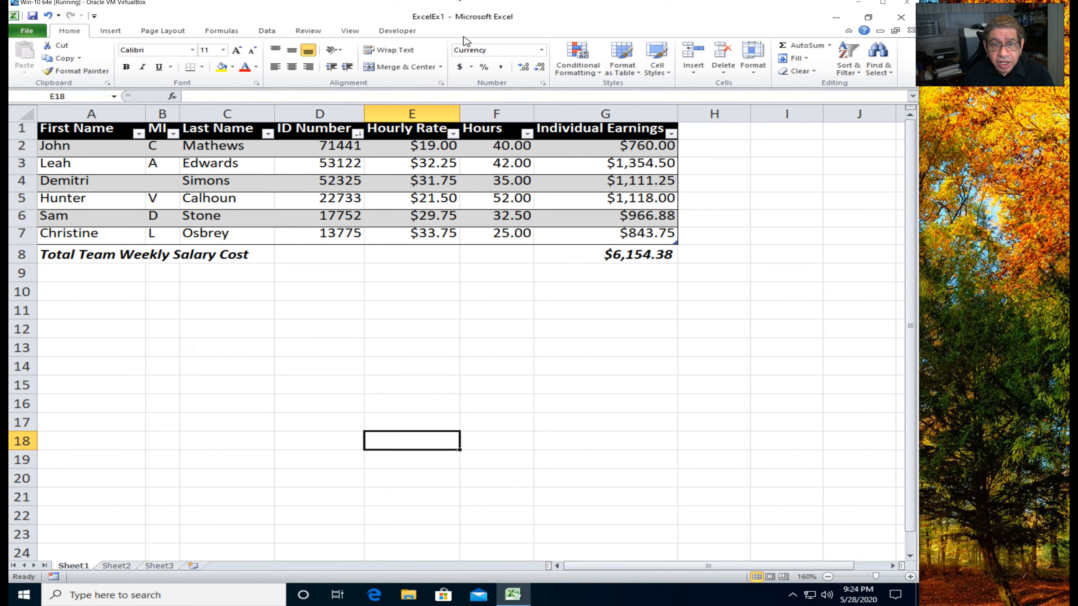
Check the list of macros in all open workbooks, and close it without creating one.
{"action": "left_click", "coordinate": [383, 35]}
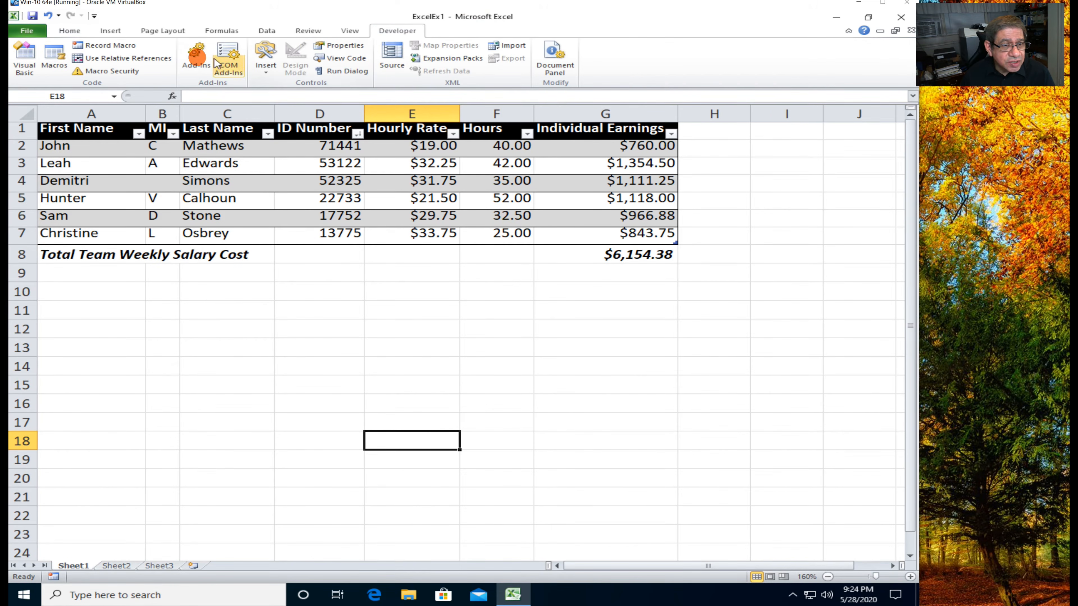
{"action": "left_click", "coordinate": [55, 59]}
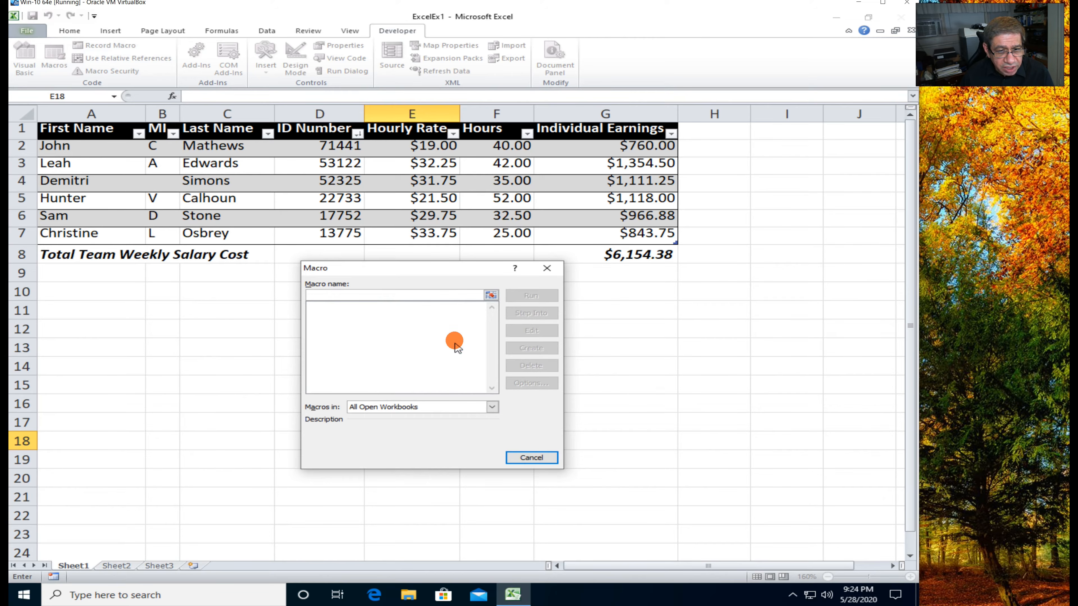
{"action": "left_click", "coordinate": [492, 406]}
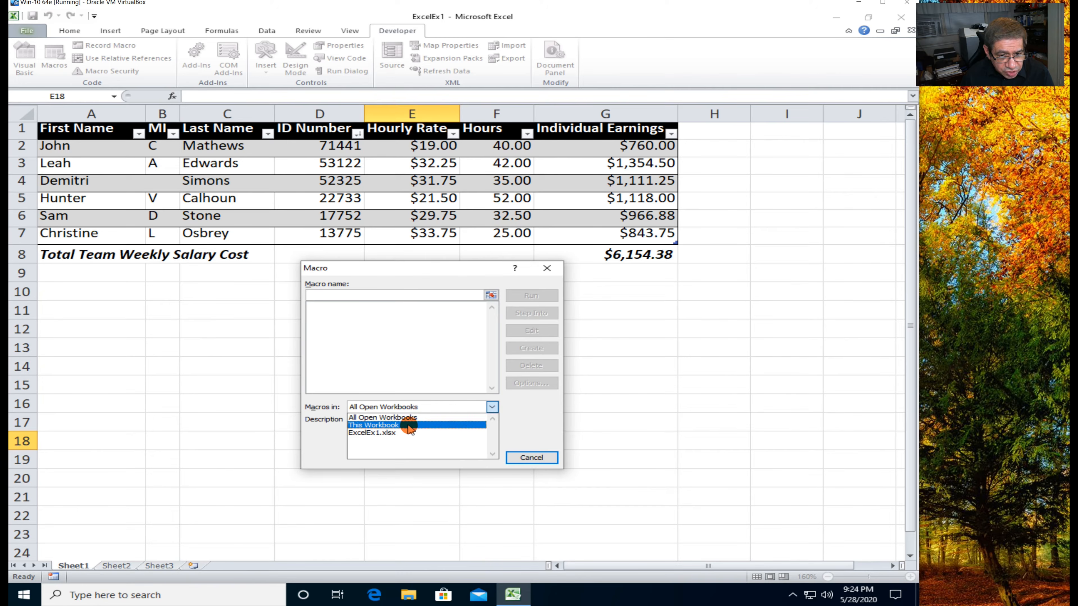
{"action": "left_click", "coordinate": [430, 418]}
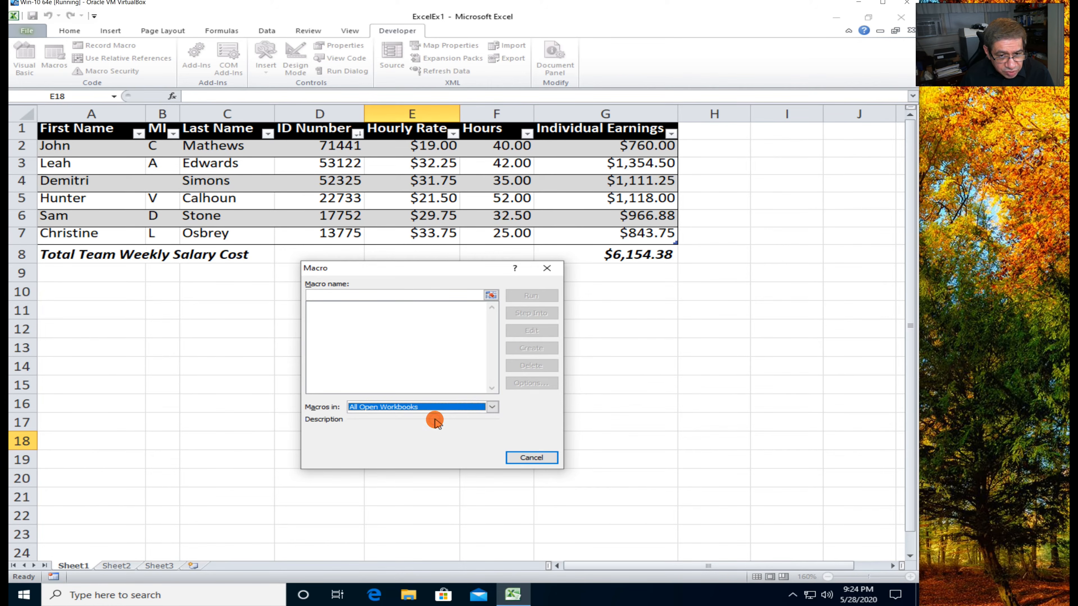
{"action": "left_click", "coordinate": [530, 457]}
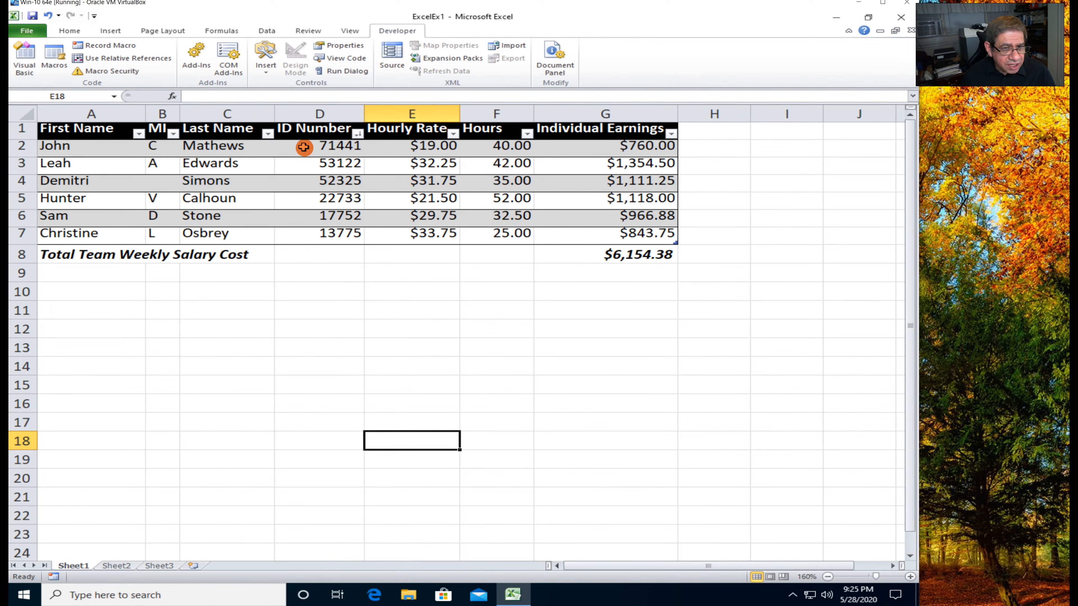
Try inserting a blank row above the first employee row, and undo the insertion.
{"action": "right_click", "coordinate": [23, 149]}
{"action": "left_click", "coordinate": [246, 254]}
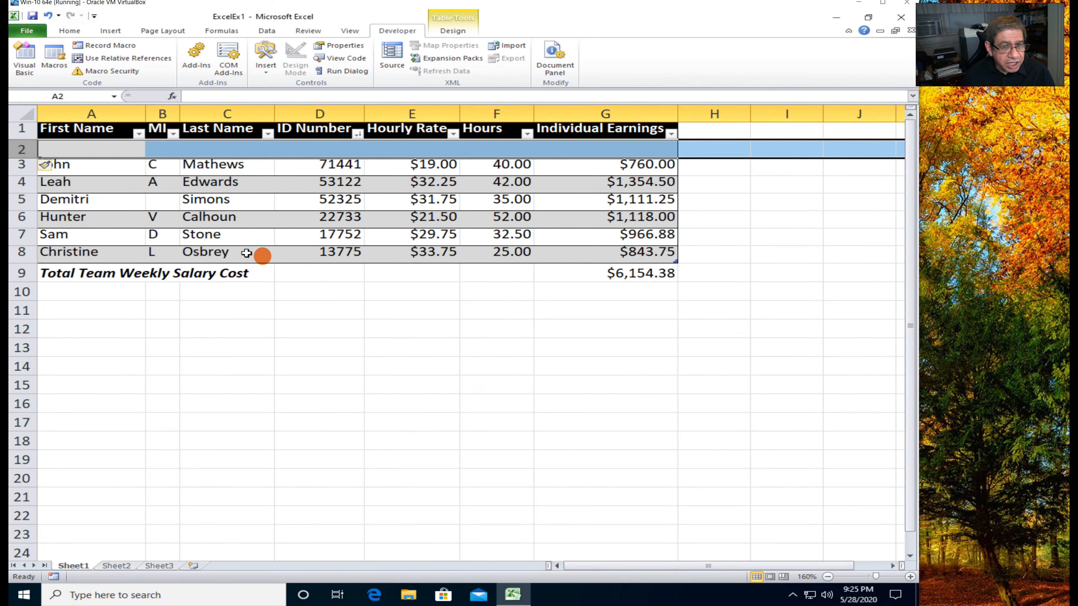
{"action": "left_click", "coordinate": [262, 255]}
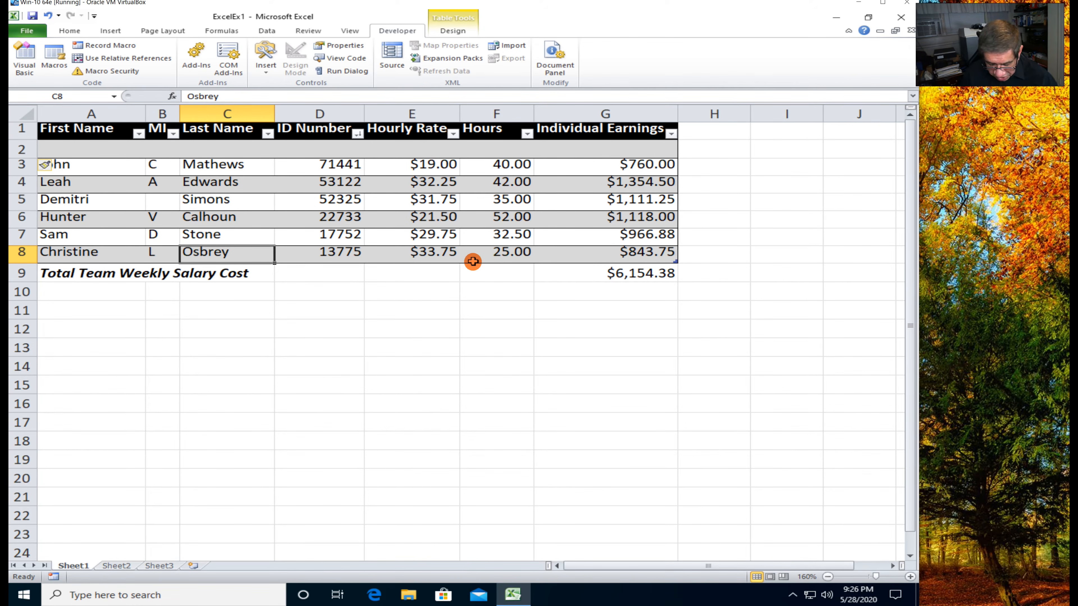
{"action": "key", "text": "ctrl+z"}
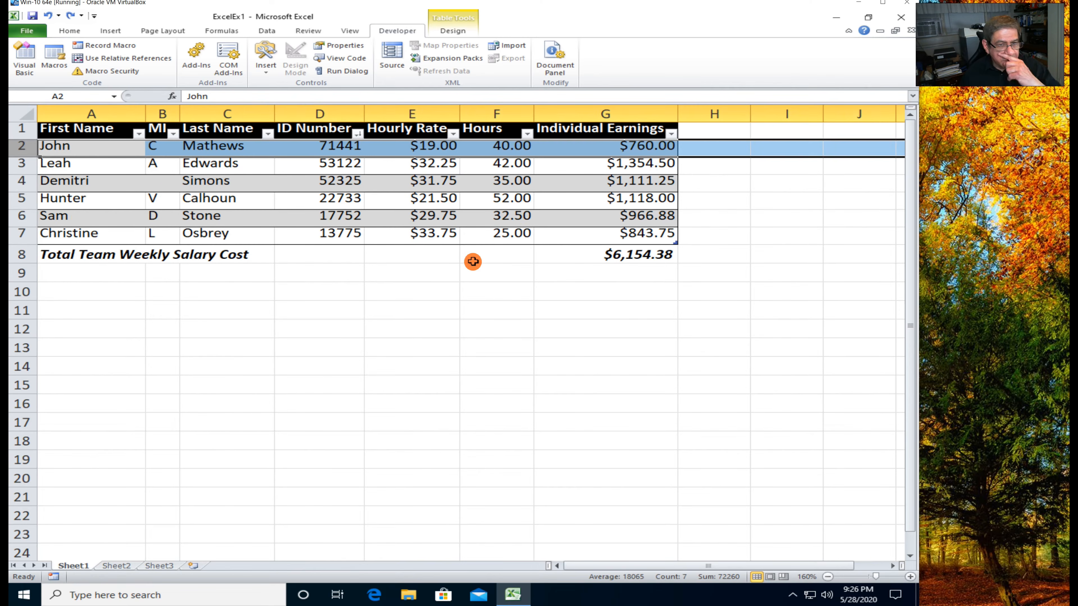
{"action": "left_click", "coordinate": [452, 294]}
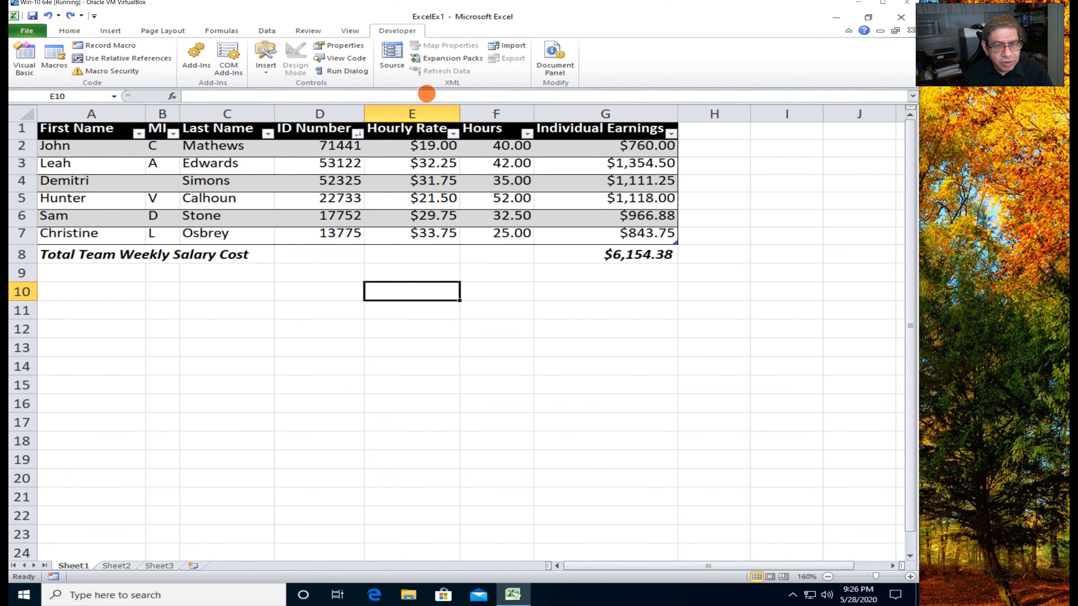
Narrow the empty column H beside the salary table.
{"action": "left_click", "coordinate": [63, 33]}
{"action": "left_click_drag", "start_coordinate": [750, 113], "coordinate": [721, 113]}
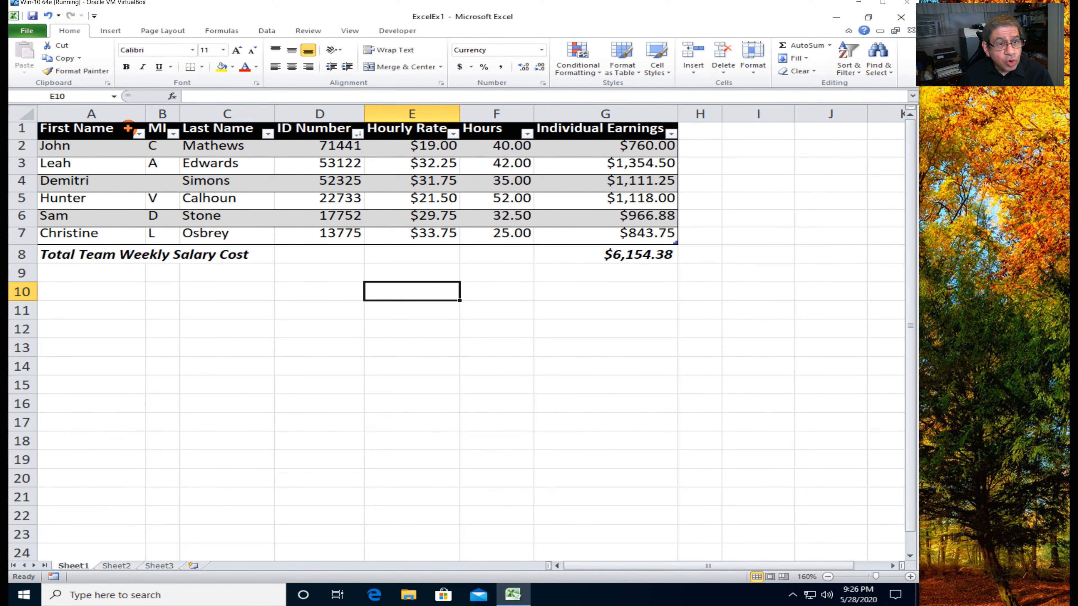
Start recording a macro named AddEmp, stored in this workbook, without a shortcut key or description.
{"action": "left_click", "coordinate": [395, 31]}
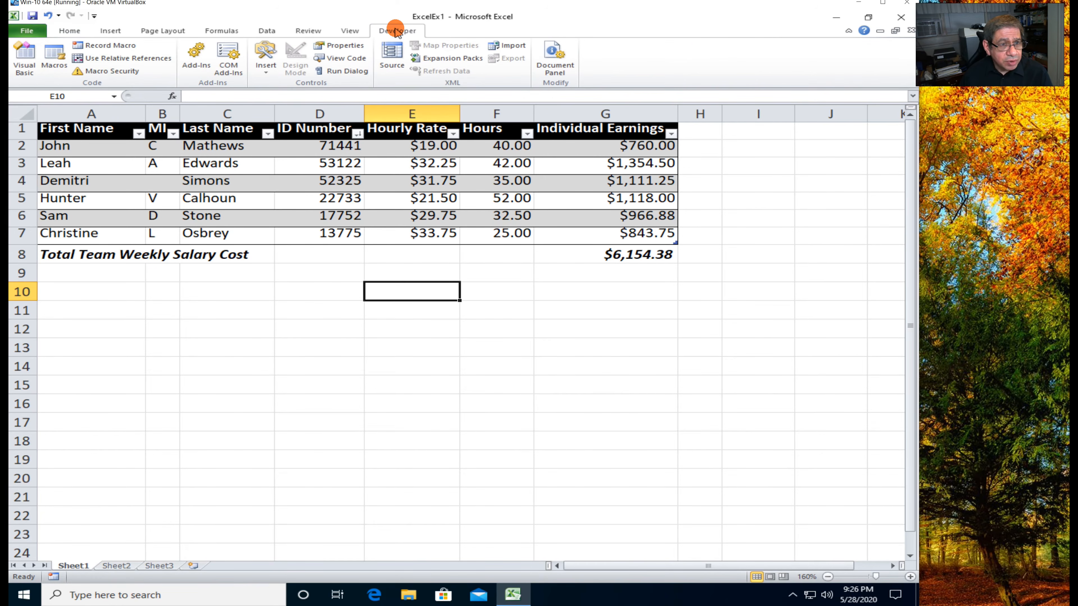
{"action": "left_click", "coordinate": [91, 48]}
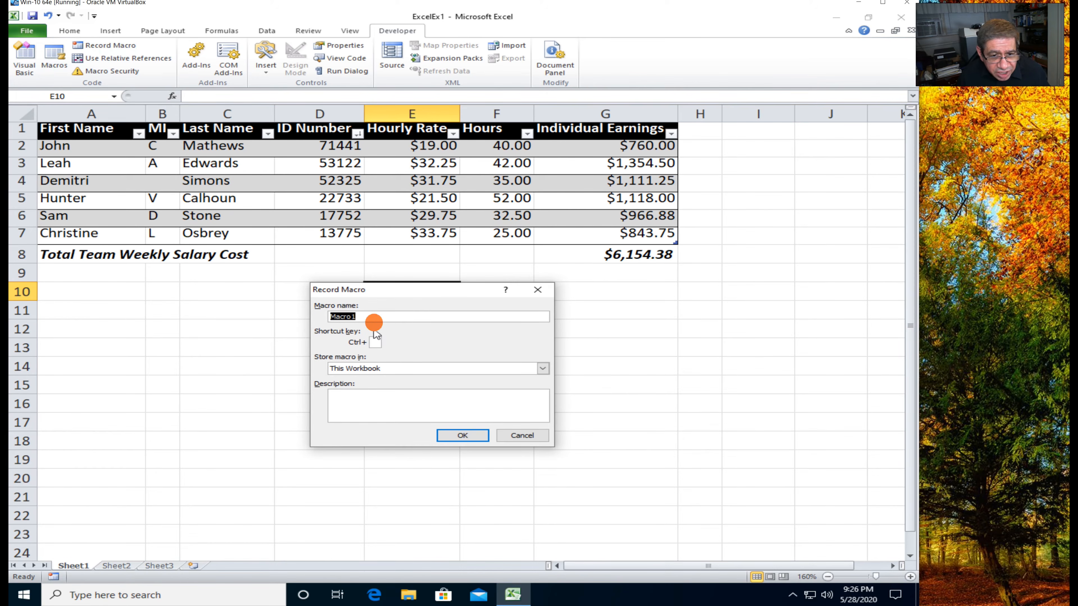
{"action": "left_click", "coordinate": [373, 315]}
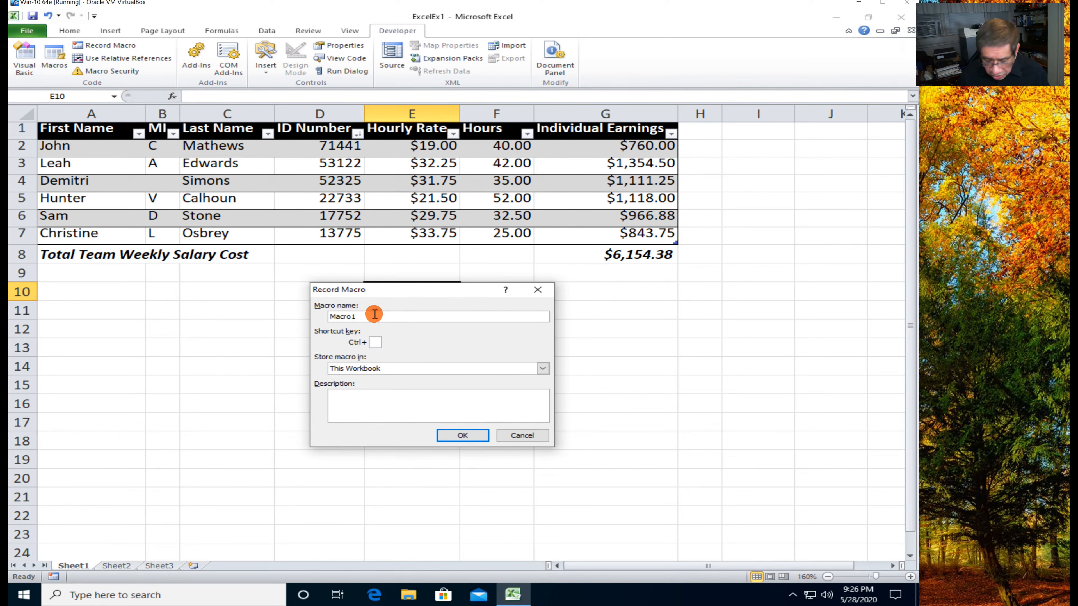
{"action": "key", "text": "BackSpace"}
{"action": "key", "text": "BackSpace"}
{"action": "type", "text": "AddEmp"}
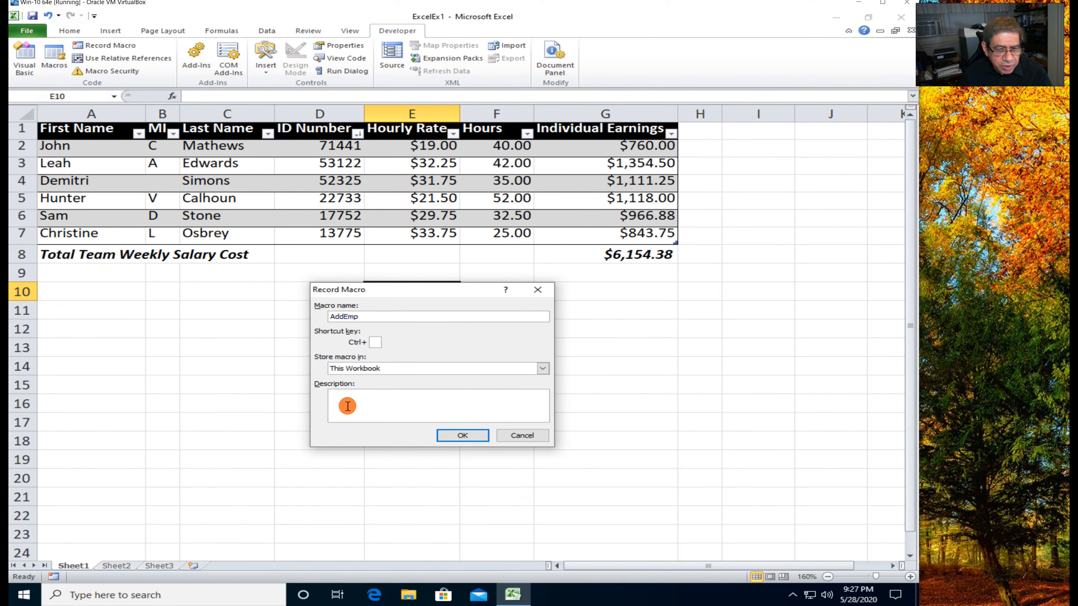
{"action": "left_click", "coordinate": [336, 402]}
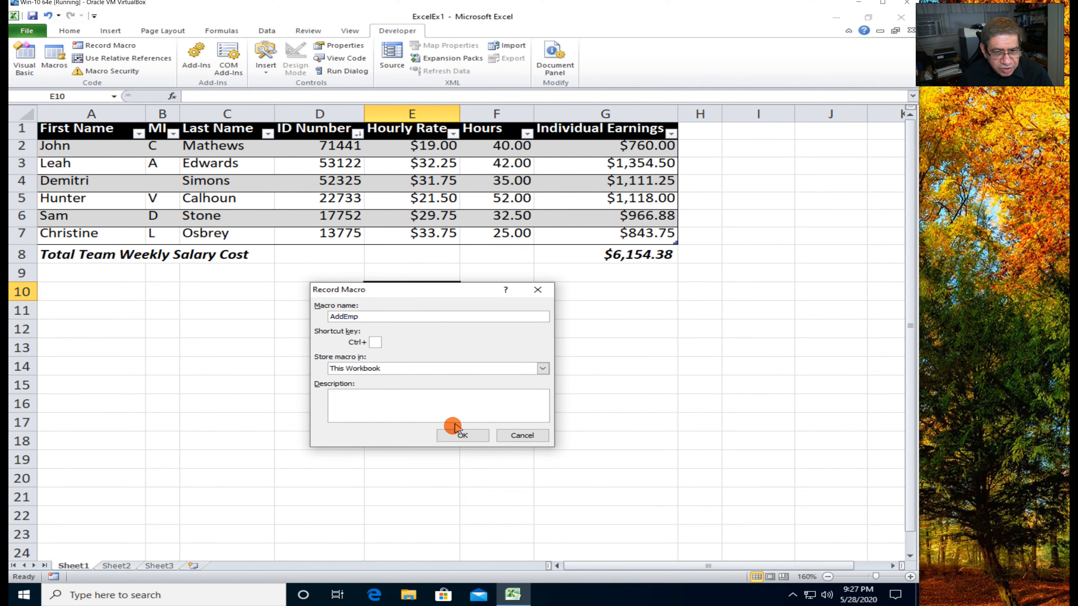
{"action": "left_click", "coordinate": [465, 437]}
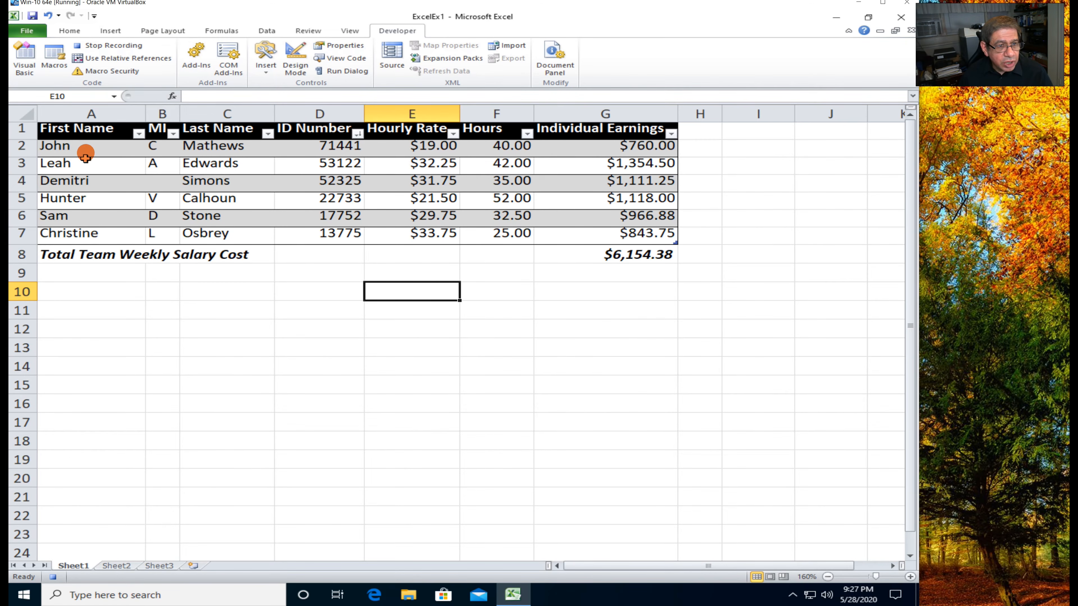
Insert a blank row 2 above the first employee, and enter the formula =D3+1 in cell I2.
{"action": "right_click", "coordinate": [21, 146]}
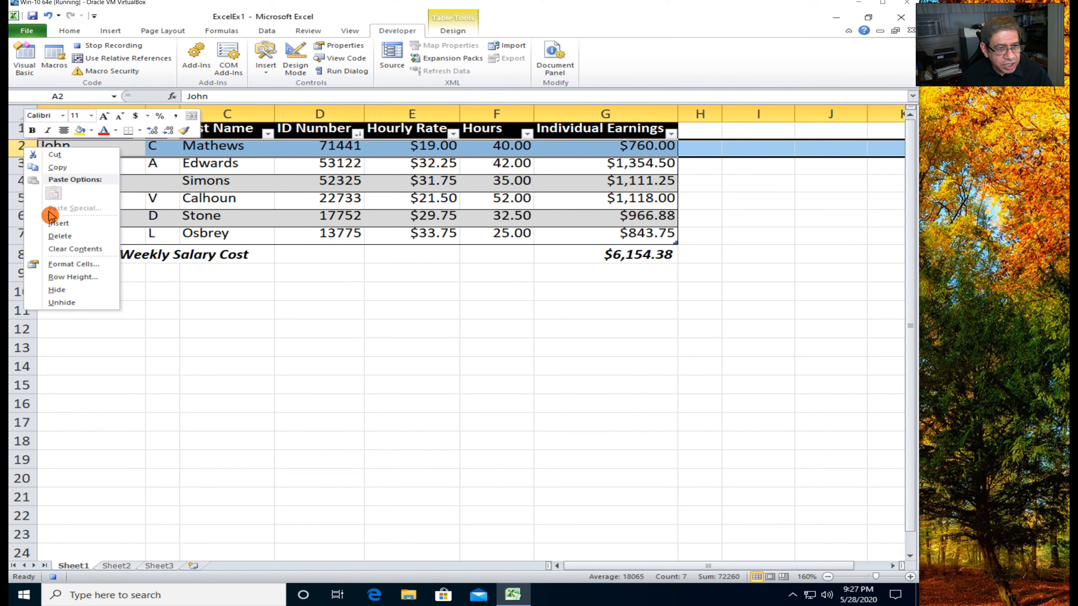
{"action": "left_click", "coordinate": [53, 223]}
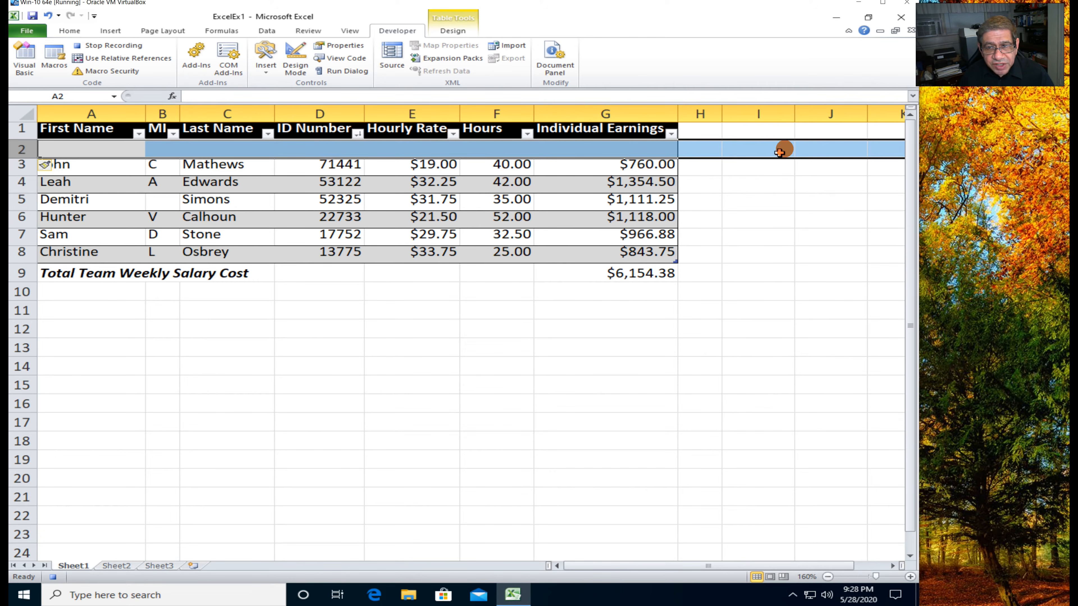
{"action": "left_click", "coordinate": [758, 148]}
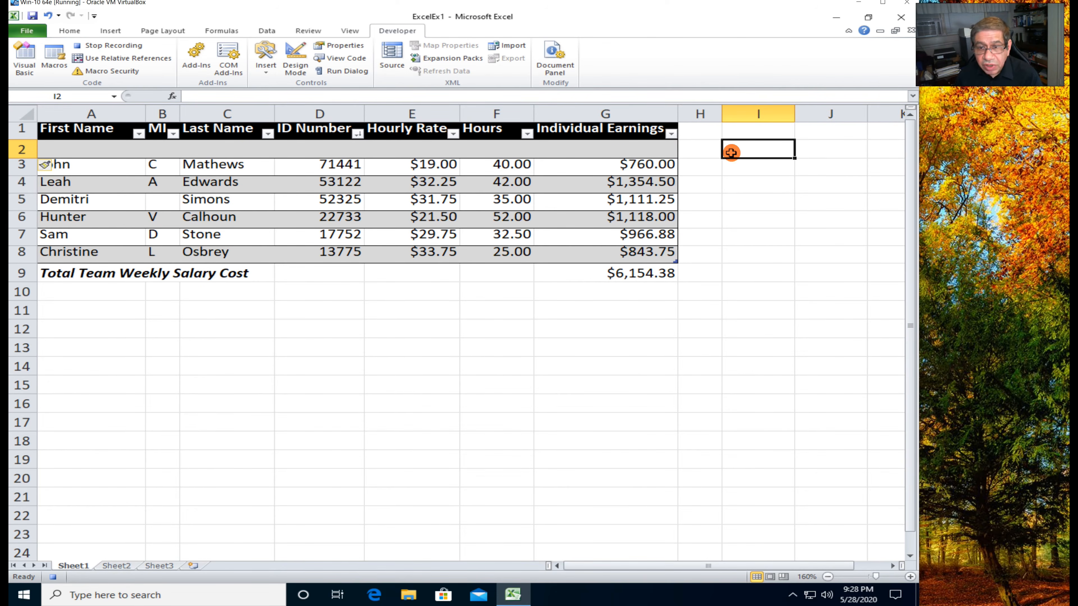
{"action": "type", "text": "="}
{"action": "left_click", "coordinate": [343, 166]}
{"action": "type", "text": "+1"}
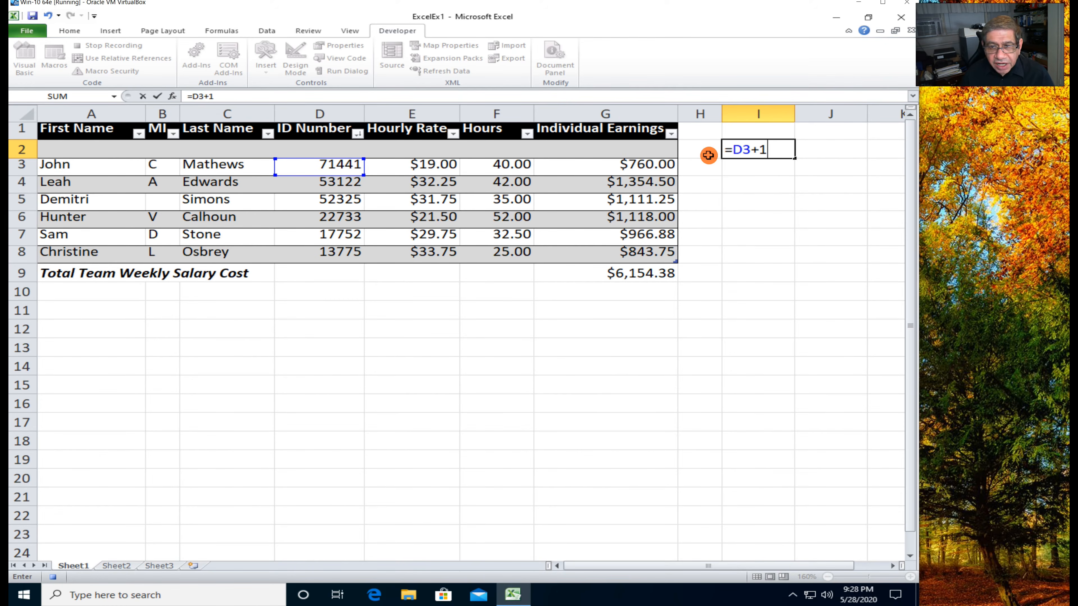
{"action": "key", "text": "Return"}
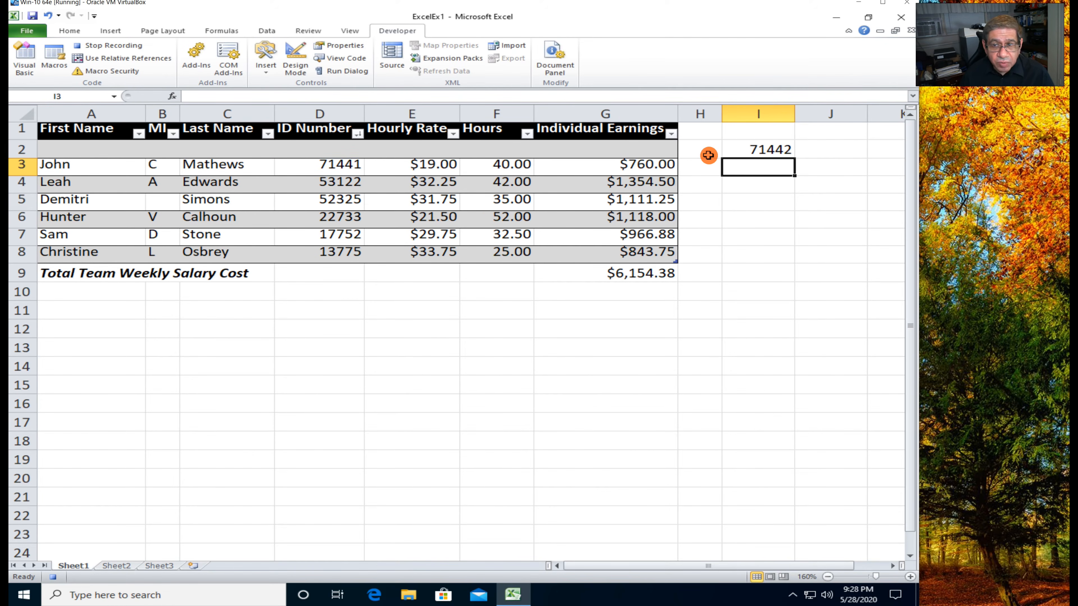
Enter the formula =E3-0.25 in cell J2, and check the formulas in I2 and J2.
{"action": "left_click", "coordinate": [819, 151]}
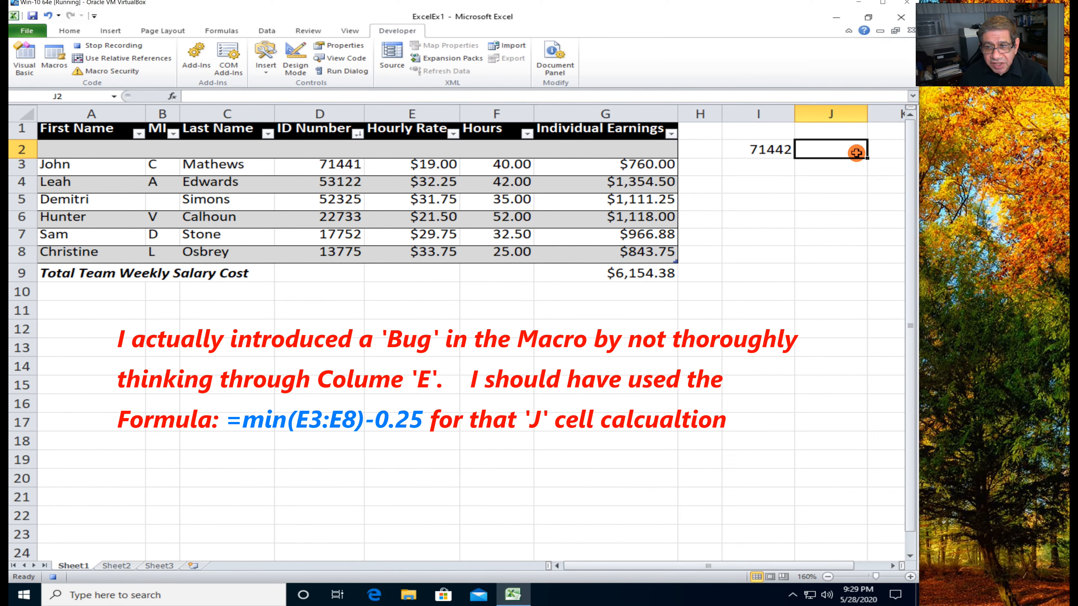
{"action": "type", "text": "="}
{"action": "left_click", "coordinate": [441, 163]}
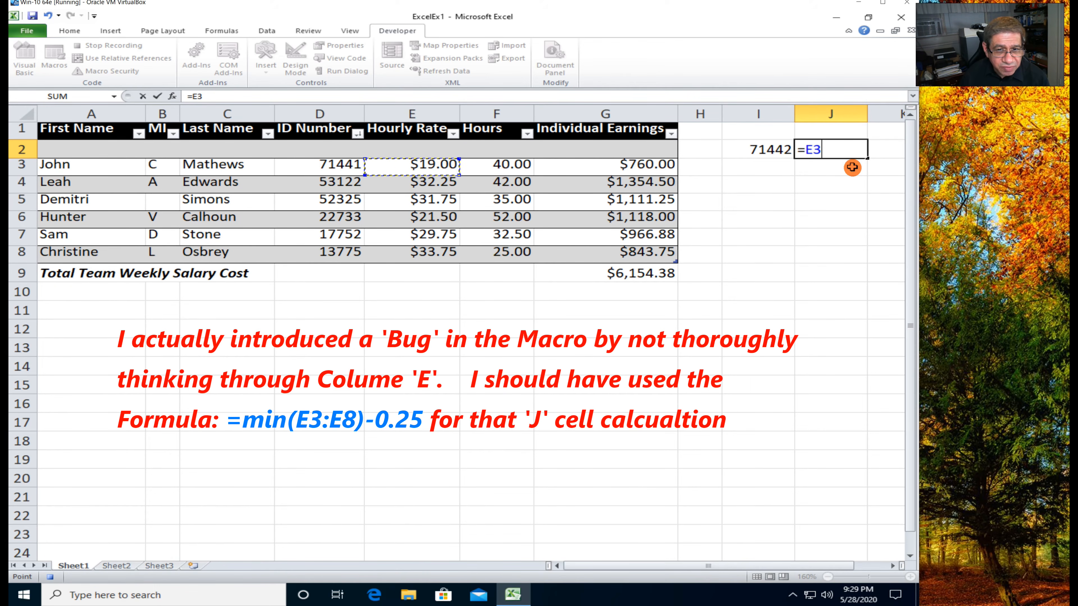
{"action": "type", "text": "-0."}
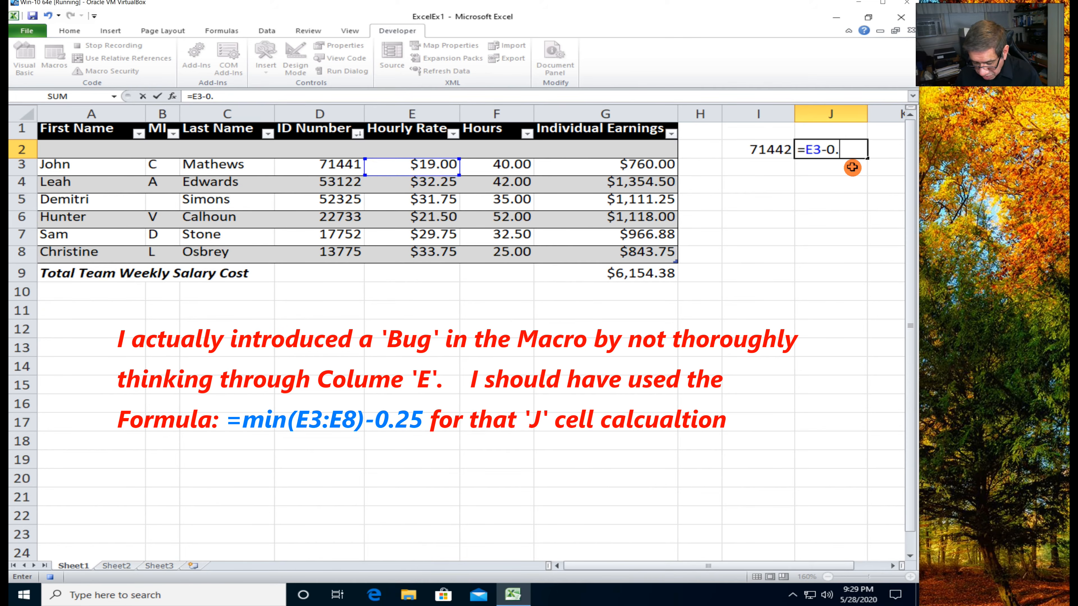
{"action": "type", "text": "25"}
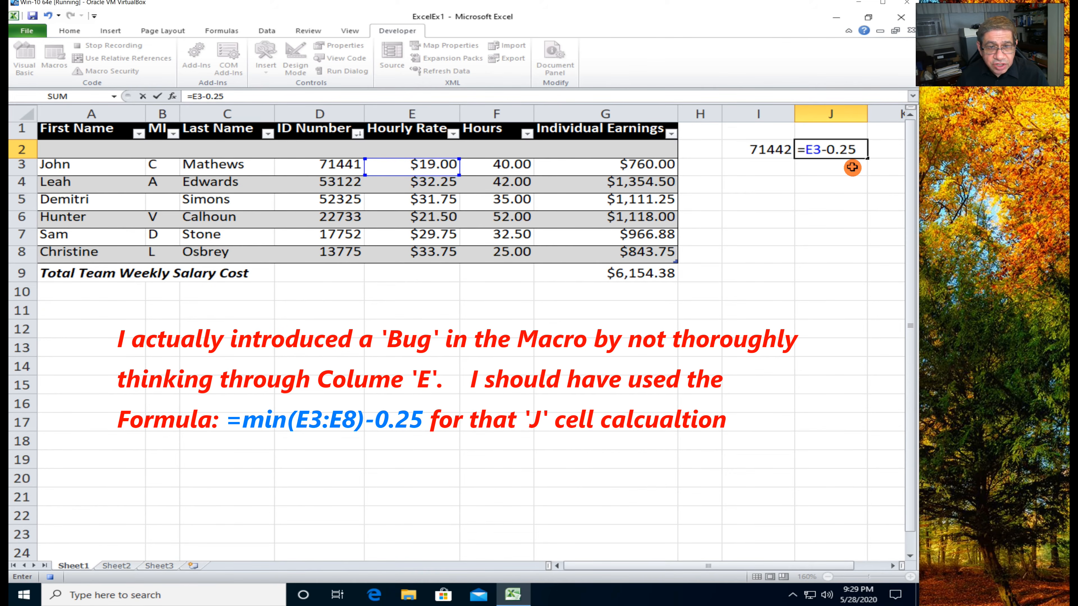
{"action": "key", "text": "Return"}
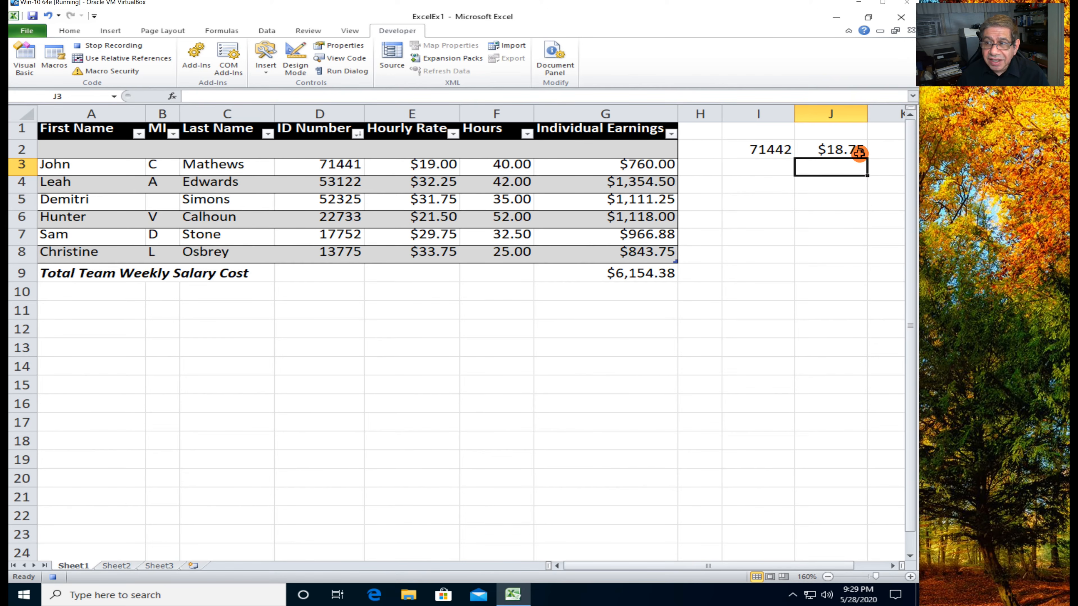
{"action": "left_click", "coordinate": [780, 148]}
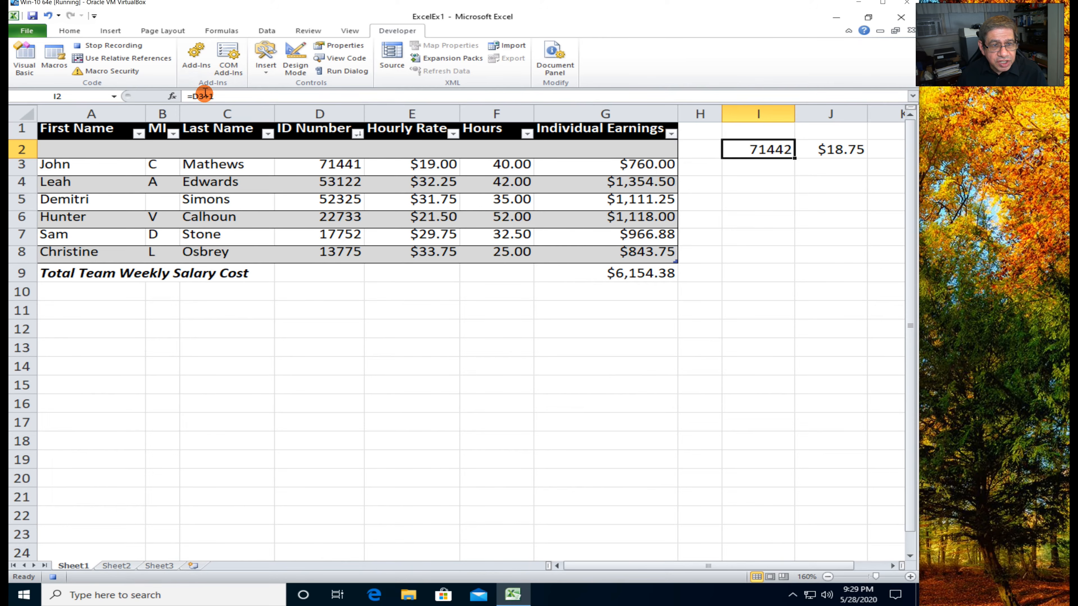
{"action": "left_click", "coordinate": [818, 152]}
{"action": "left_click", "coordinate": [822, 175]}
Copy I2:J2 and paste only the values into D2:E2, and check the contents of D2 and E2 against the source formula.
{"action": "left_click_drag", "start_coordinate": [756, 149], "coordinate": [825, 149]}
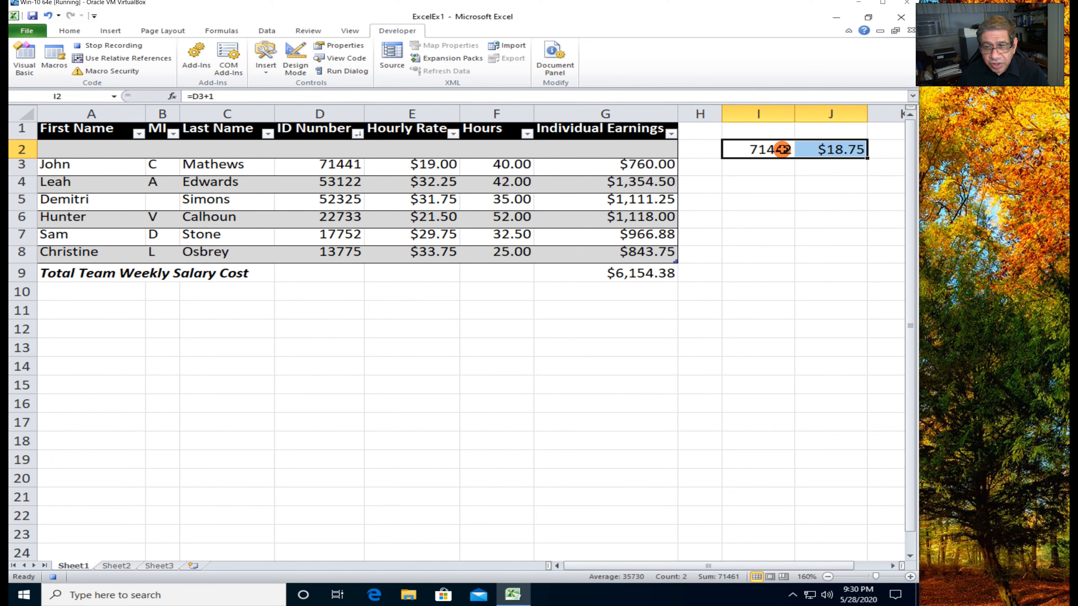
{"action": "right_click", "coordinate": [773, 149]}
{"action": "left_click", "coordinate": [791, 168]}
{"action": "left_click", "coordinate": [325, 150]}
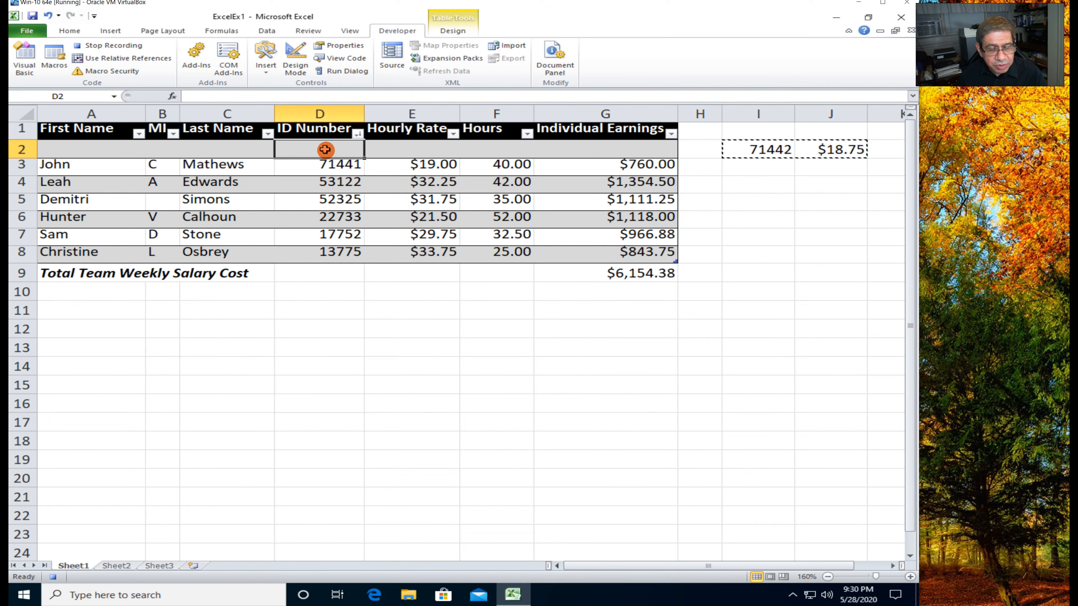
{"action": "right_click", "coordinate": [325, 149]}
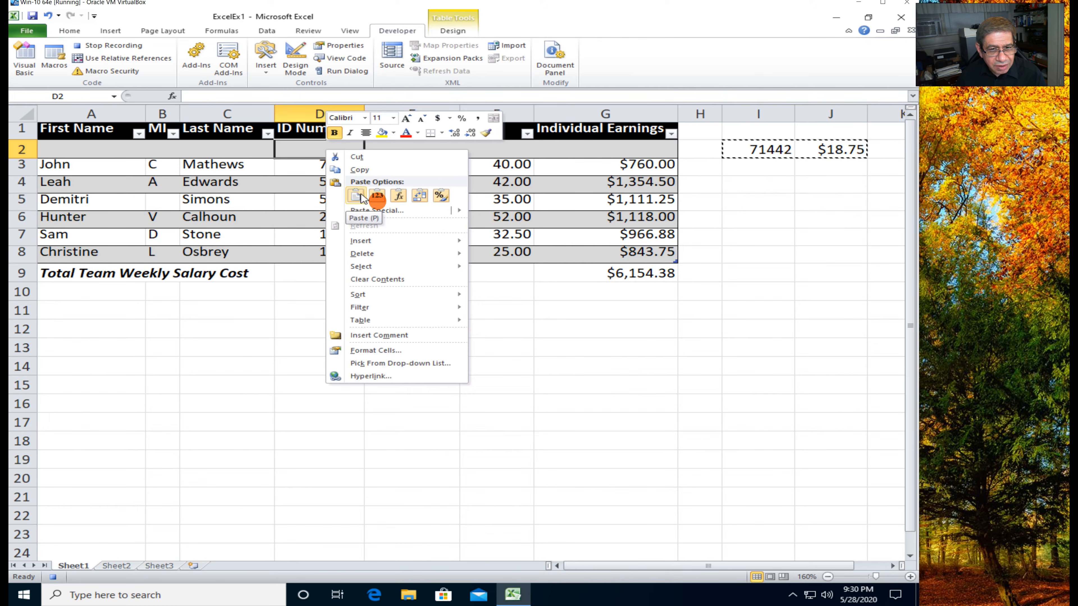
{"action": "left_click", "coordinate": [378, 197]}
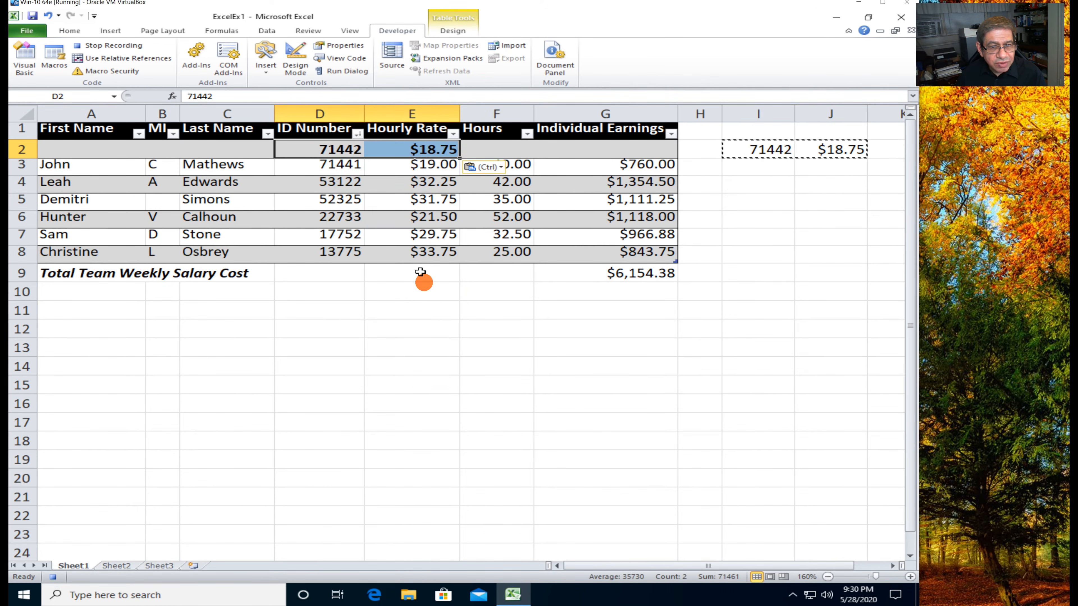
{"action": "left_click", "coordinate": [424, 286]}
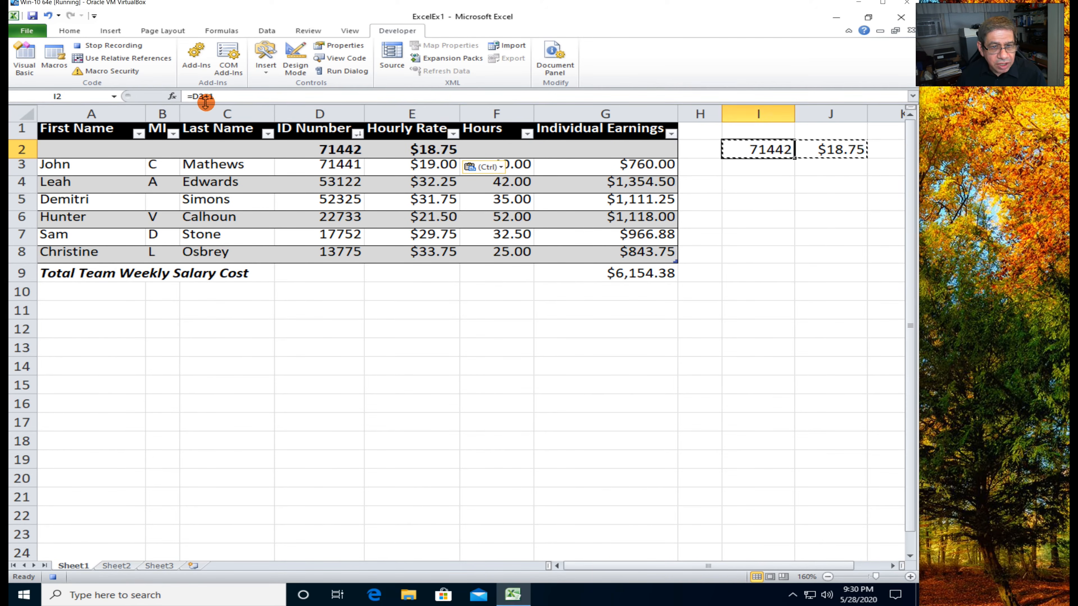
{"action": "left_click", "coordinate": [350, 151]}
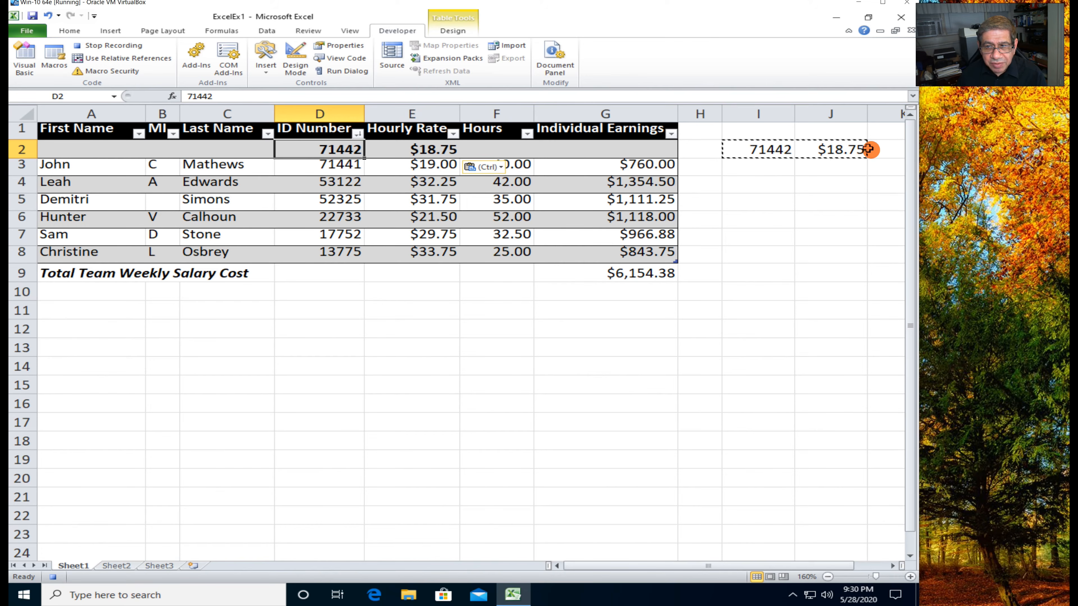
{"action": "left_click", "coordinate": [421, 147]}
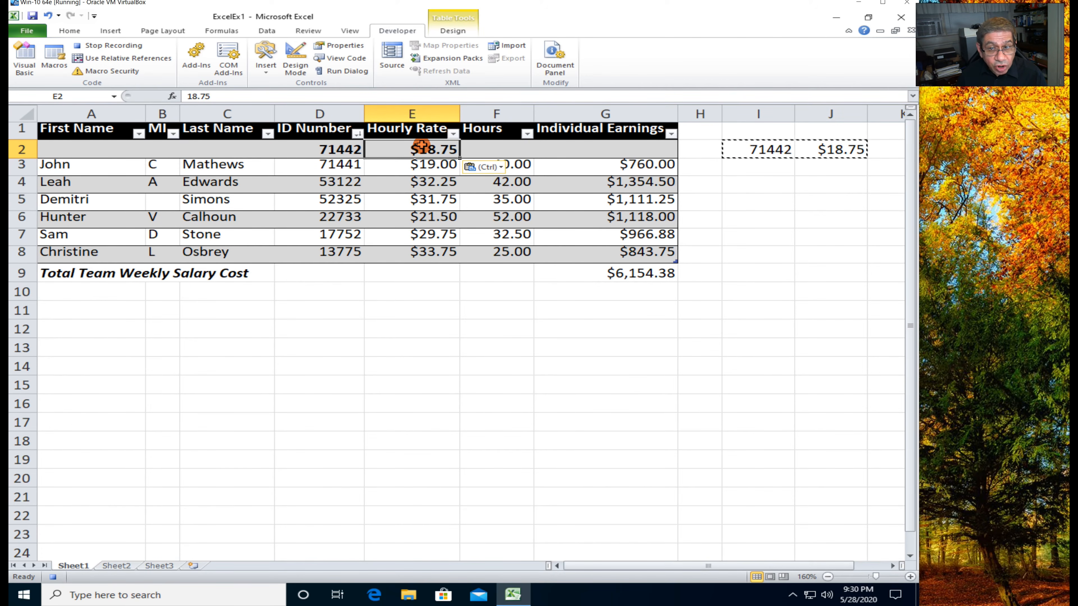
Copy the Individual Earnings formula from G3 into G2 for the new employee row.
{"action": "left_click", "coordinate": [638, 166]}
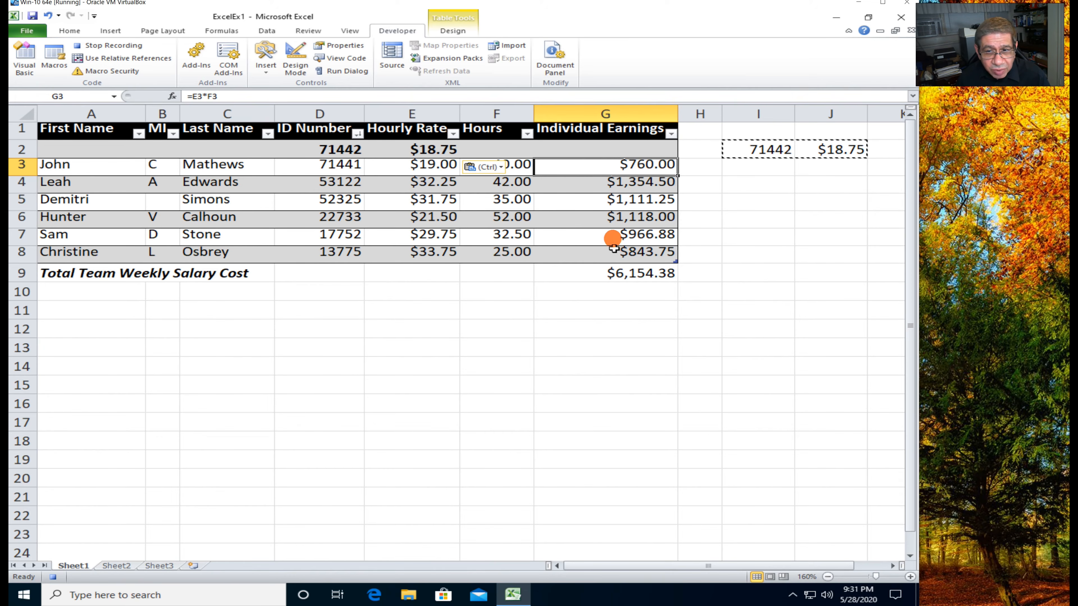
{"action": "right_click", "coordinate": [643, 167]}
{"action": "left_click", "coordinate": [668, 186]}
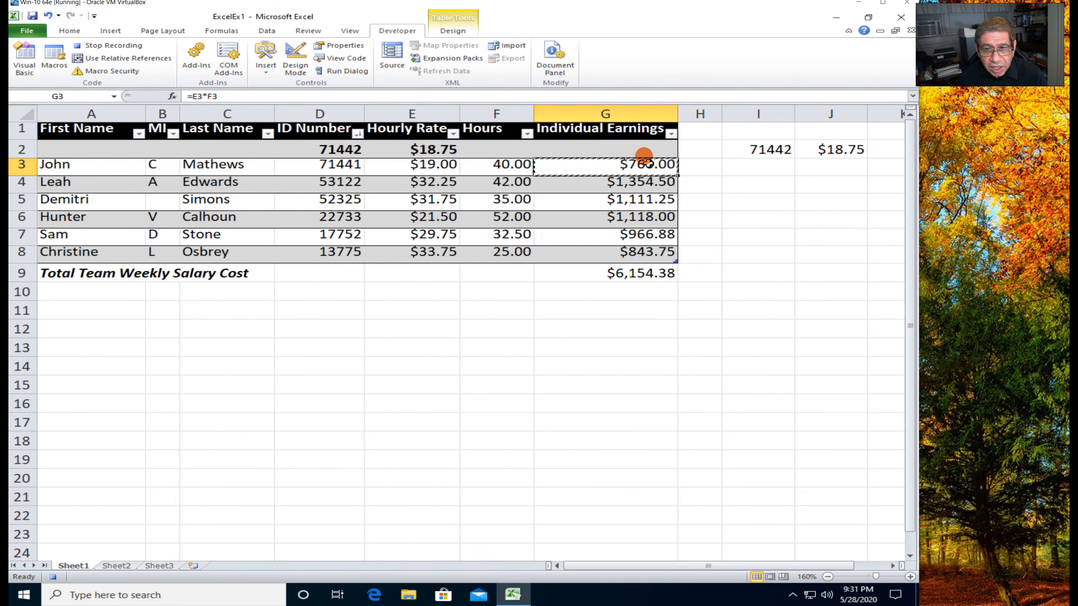
{"action": "left_click", "coordinate": [641, 152]}
{"action": "right_click", "coordinate": [642, 152]}
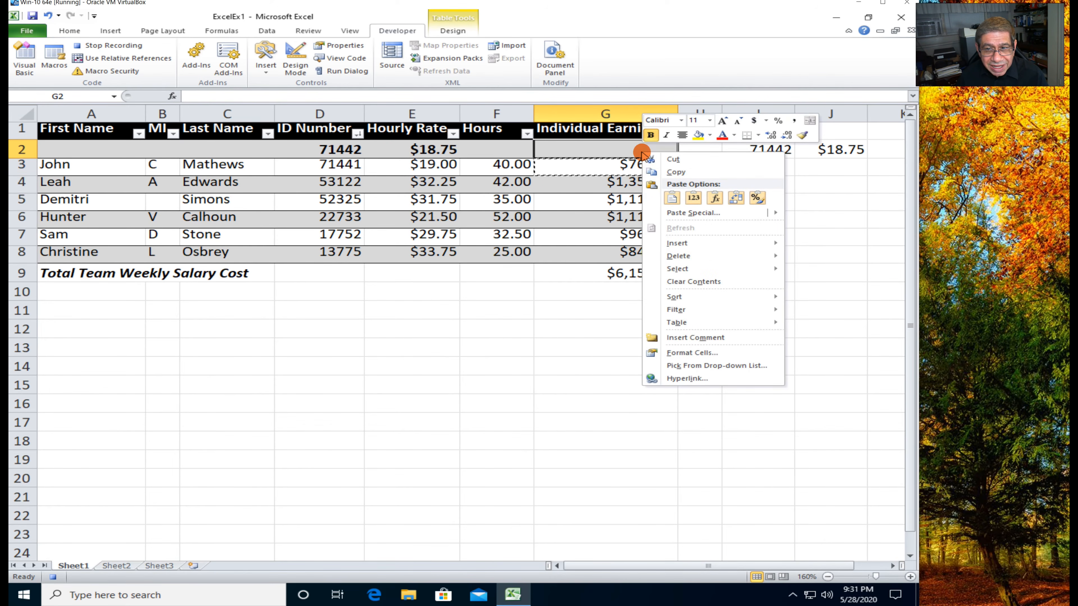
{"action": "left_click", "coordinate": [595, 147]}
{"action": "key", "text": "ctrl+v"}
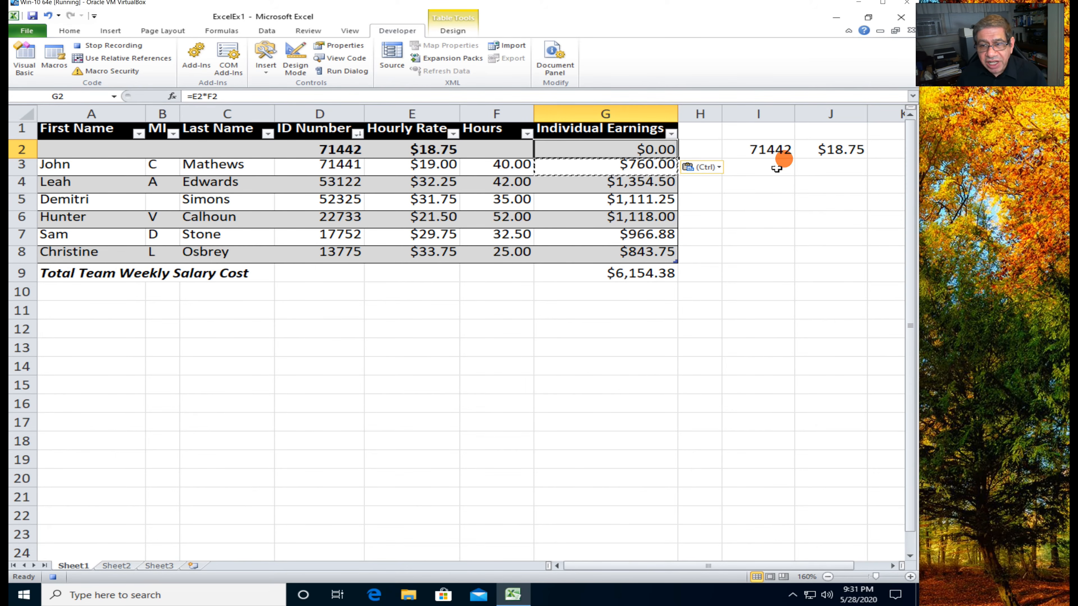
Clear the helper formulas from cells I2 and J2.
{"action": "left_click", "coordinate": [790, 148]}
{"action": "key", "text": "Delete"}
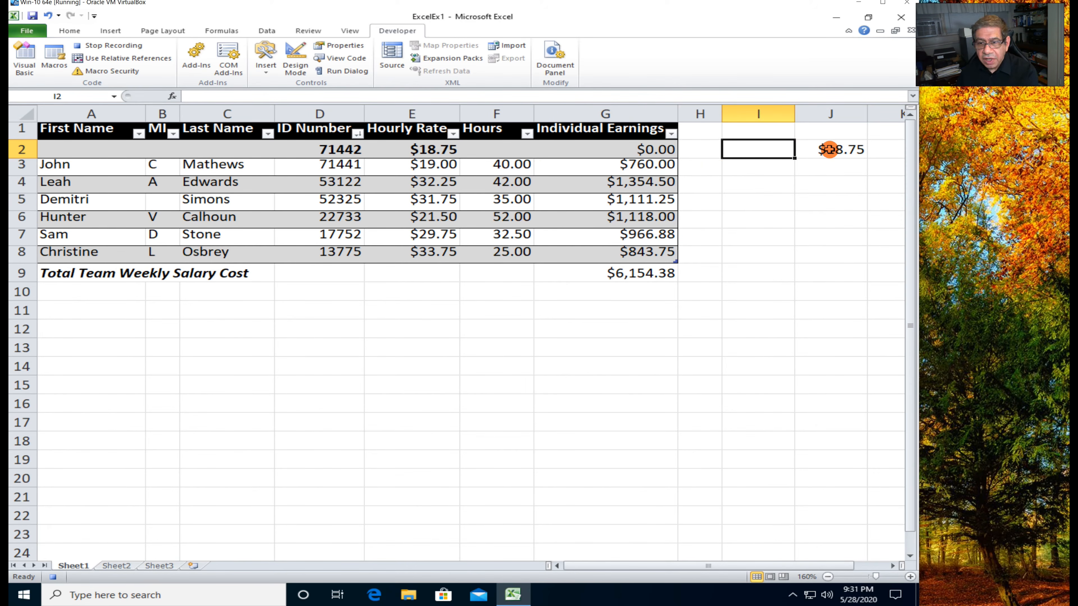
{"action": "left_click", "coordinate": [828, 149]}
{"action": "key", "text": "Delete"}
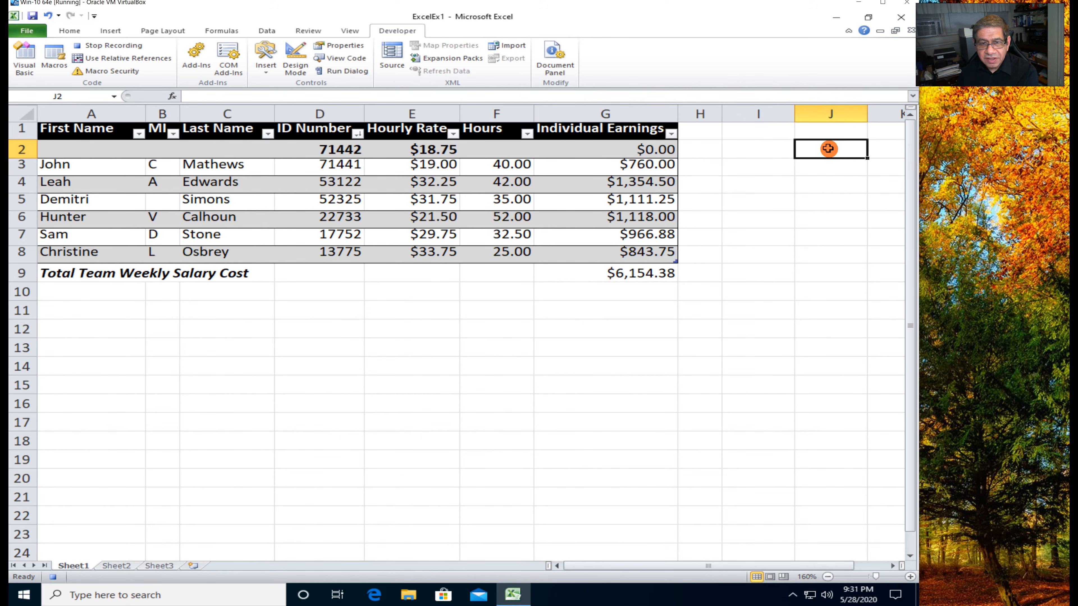
Remove the bold formatting from the new employee row, cells A2:G2.
{"action": "left_click_drag", "start_coordinate": [72, 154], "coordinate": [628, 147]}
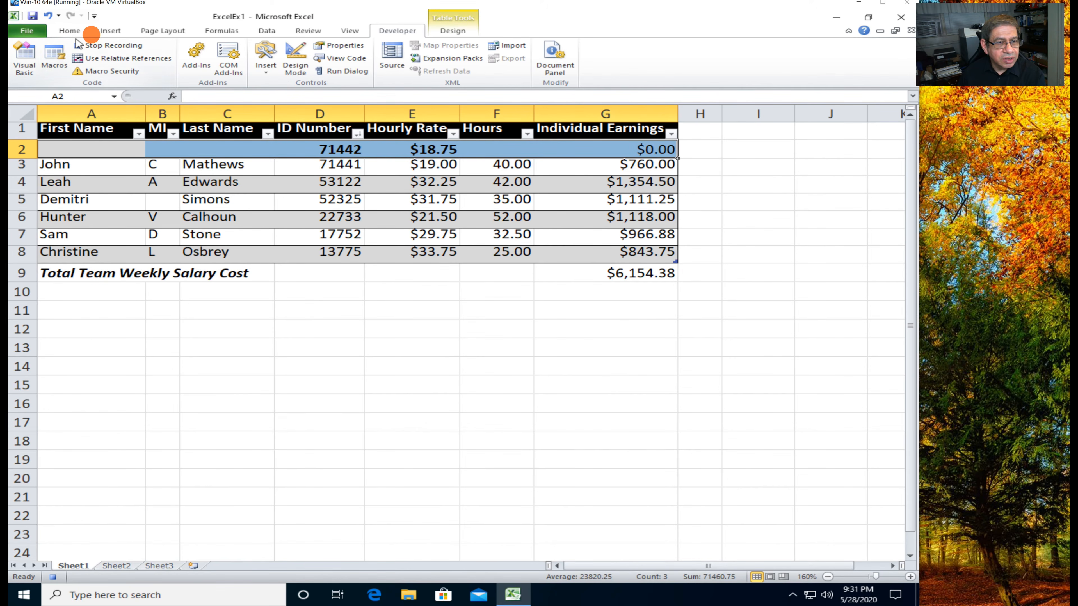
{"action": "left_click", "coordinate": [69, 30]}
{"action": "left_click", "coordinate": [126, 67]}
Select cell I2 and stop recording the AddEmp macro.
{"action": "left_click", "coordinate": [721, 147]}
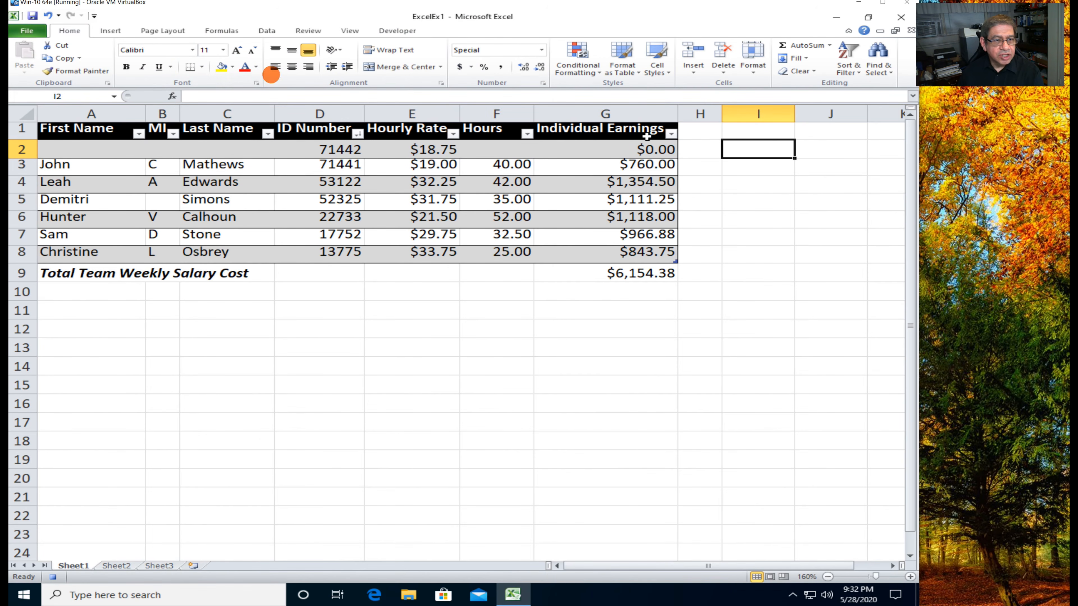
{"action": "left_click", "coordinate": [397, 31]}
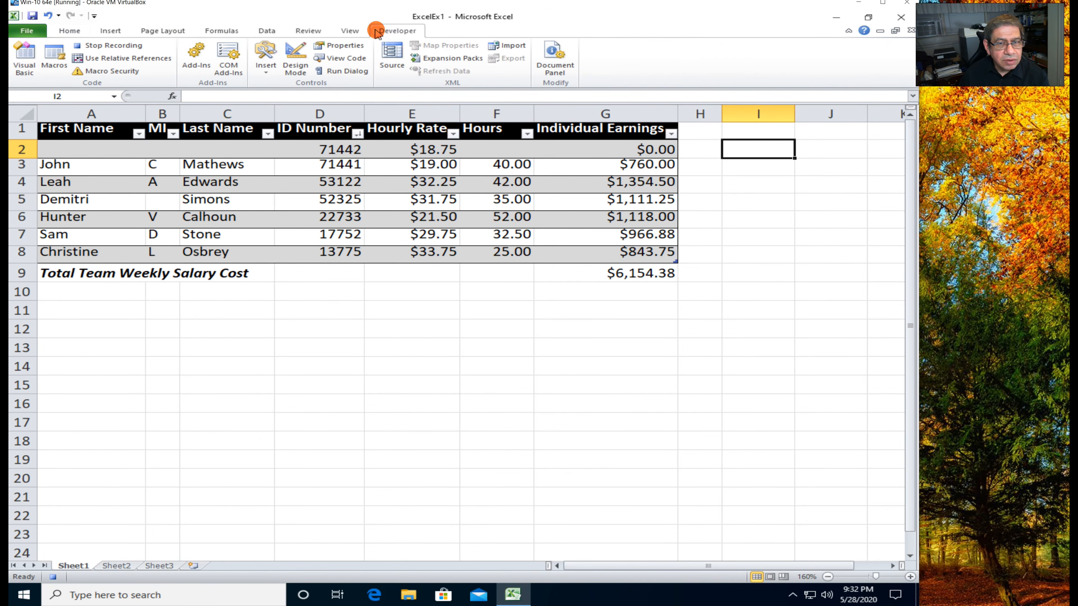
{"action": "left_click", "coordinate": [93, 46]}
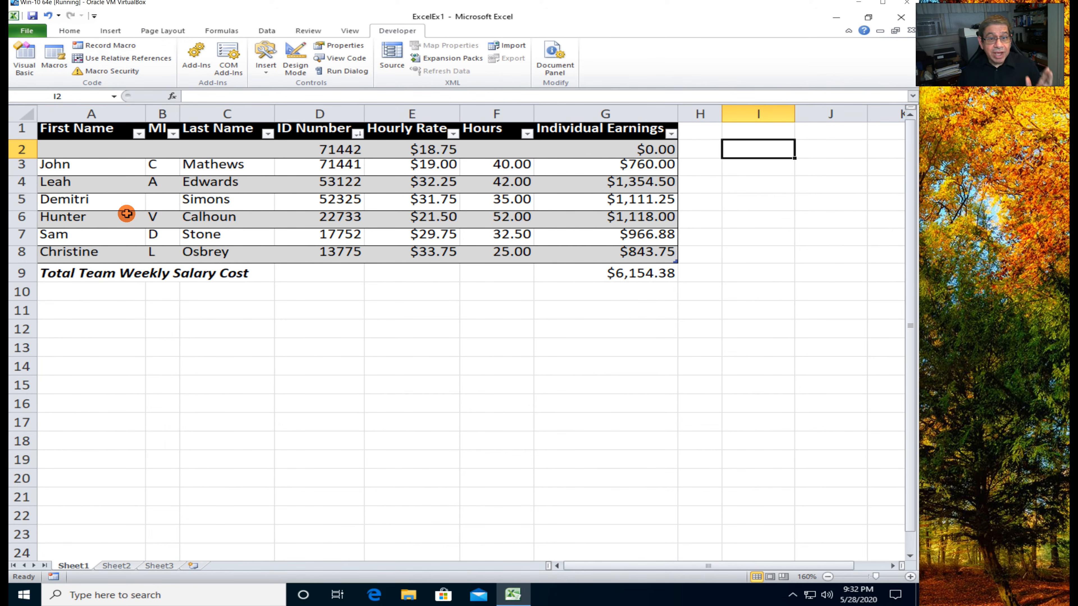
Run the AddEmp macro once, and enter a sample first name and last name for the employee in row 3.
{"action": "left_click", "coordinate": [57, 68]}
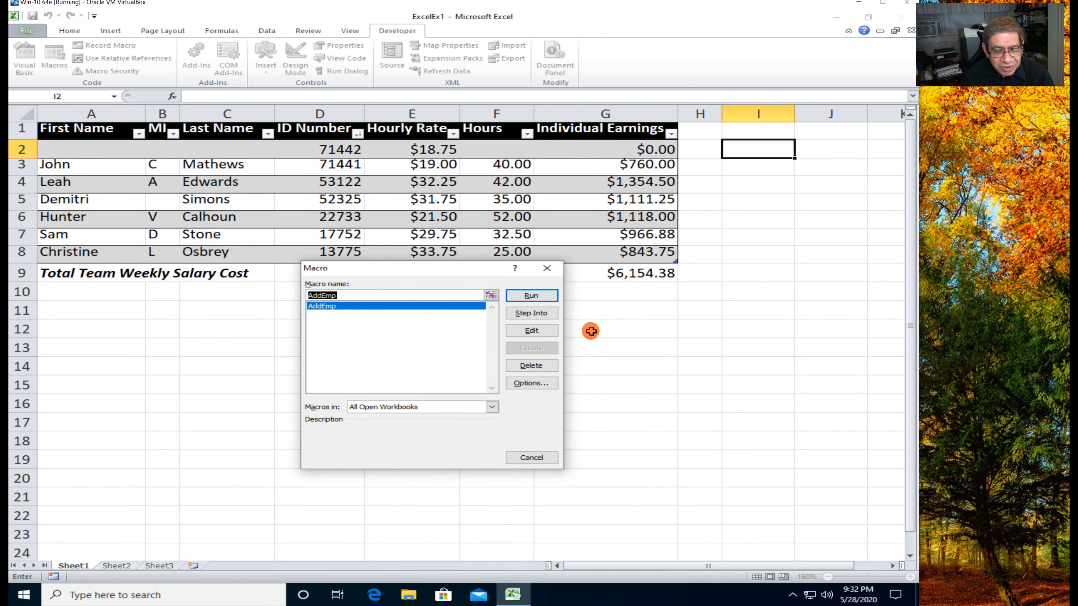
{"action": "left_click", "coordinate": [533, 296]}
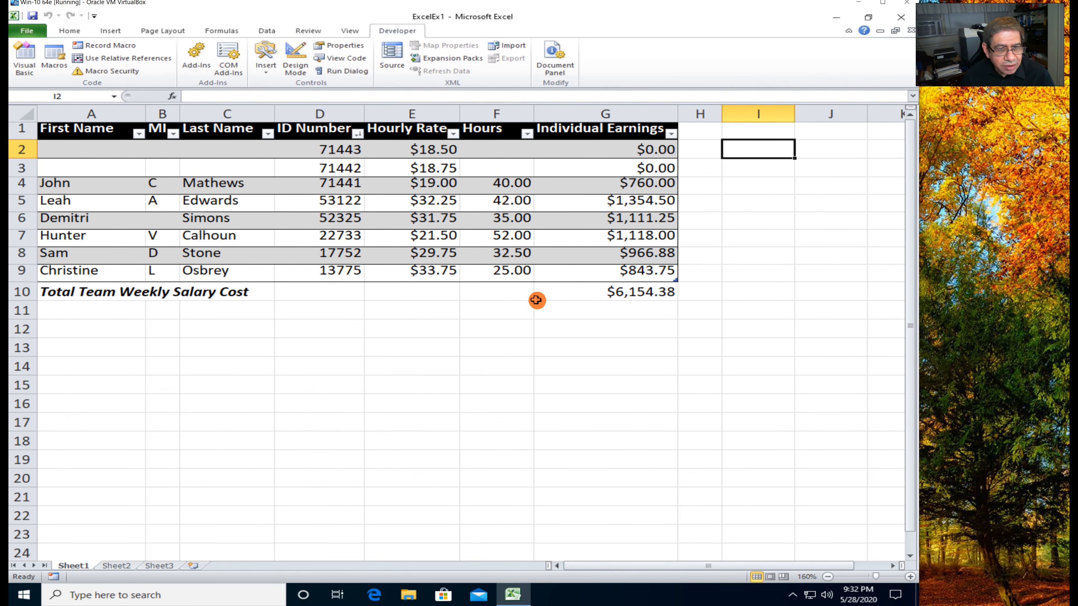
{"action": "left_click", "coordinate": [117, 165]}
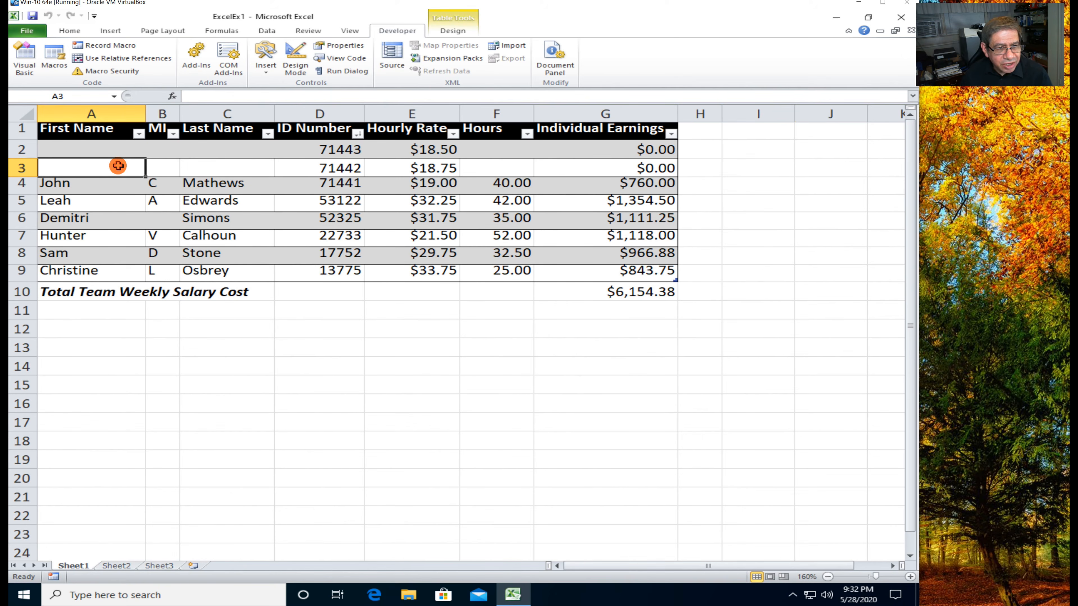
{"action": "type", "text": "Sam"}
{"action": "left_click", "coordinate": [204, 171]}
{"action": "type", "text": "h"}
Fill in row 2 with the last name i, the first name q and 2 hours.
{"action": "left_click", "coordinate": [186, 151]}
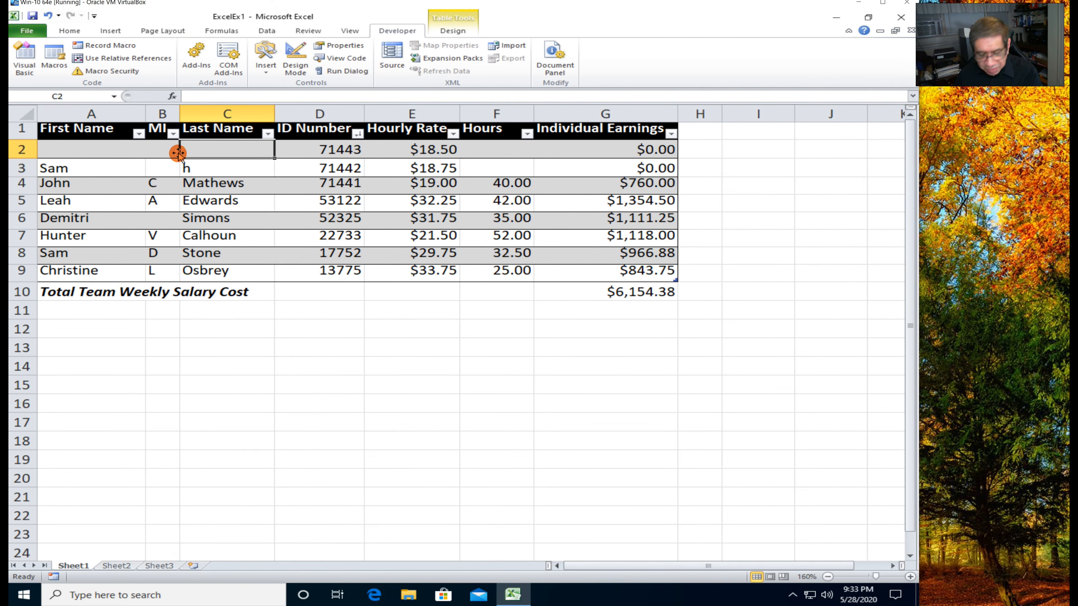
{"action": "type", "text": "i"}
{"action": "left_click", "coordinate": [82, 149]}
{"action": "type", "text": "q"}
{"action": "left_click", "coordinate": [479, 149]}
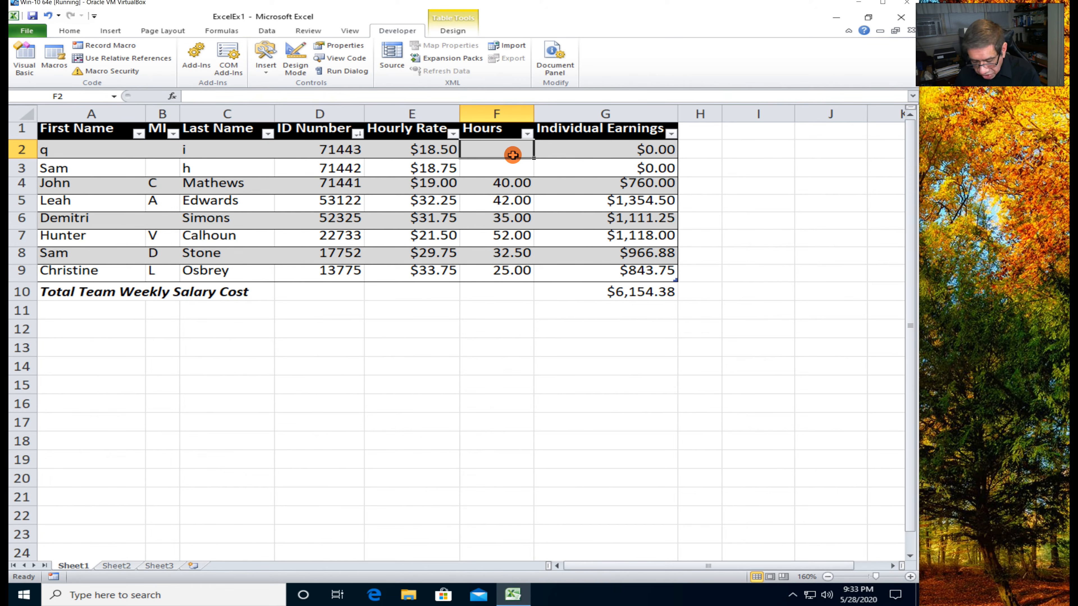
{"action": "type", "text": "2"}
{"action": "key", "text": "Return"}
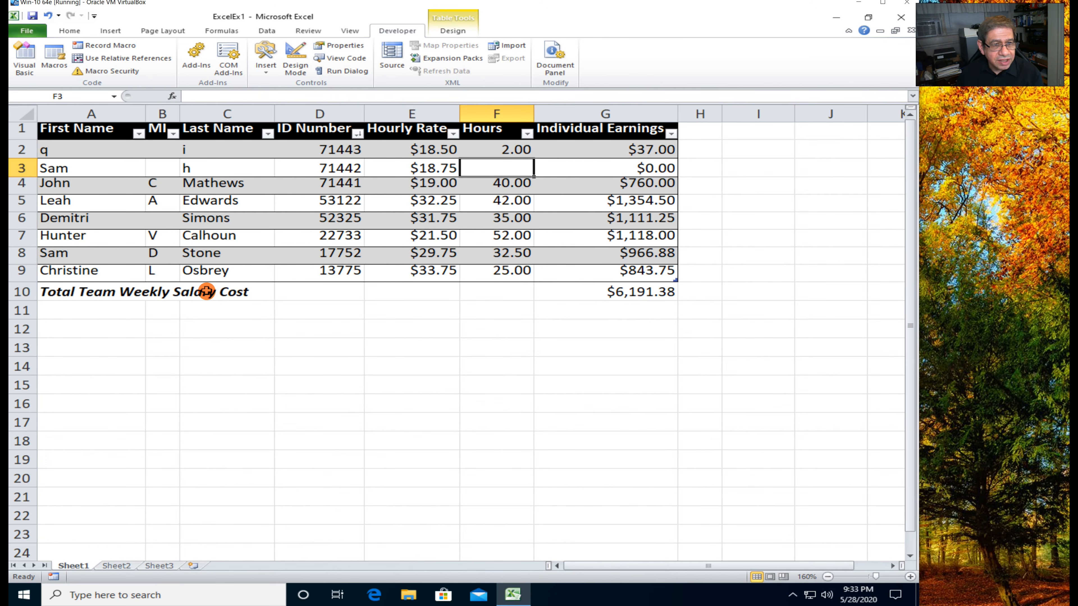
Run the AddEmp macro three more times to add further employee rows to the salary table.
{"action": "left_click", "coordinate": [54, 65]}
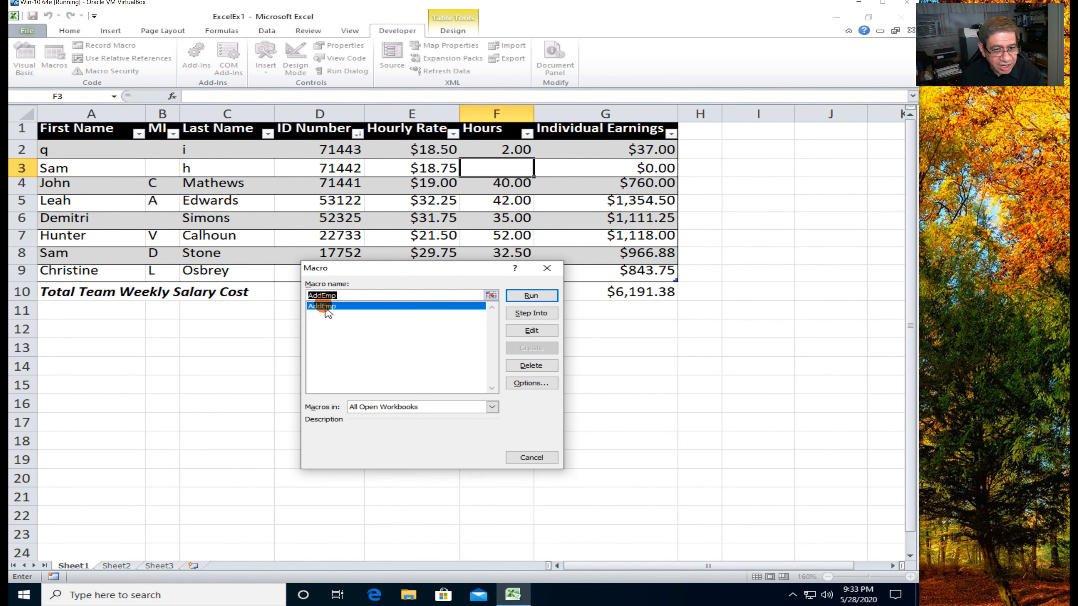
{"action": "left_click", "coordinate": [531, 296]}
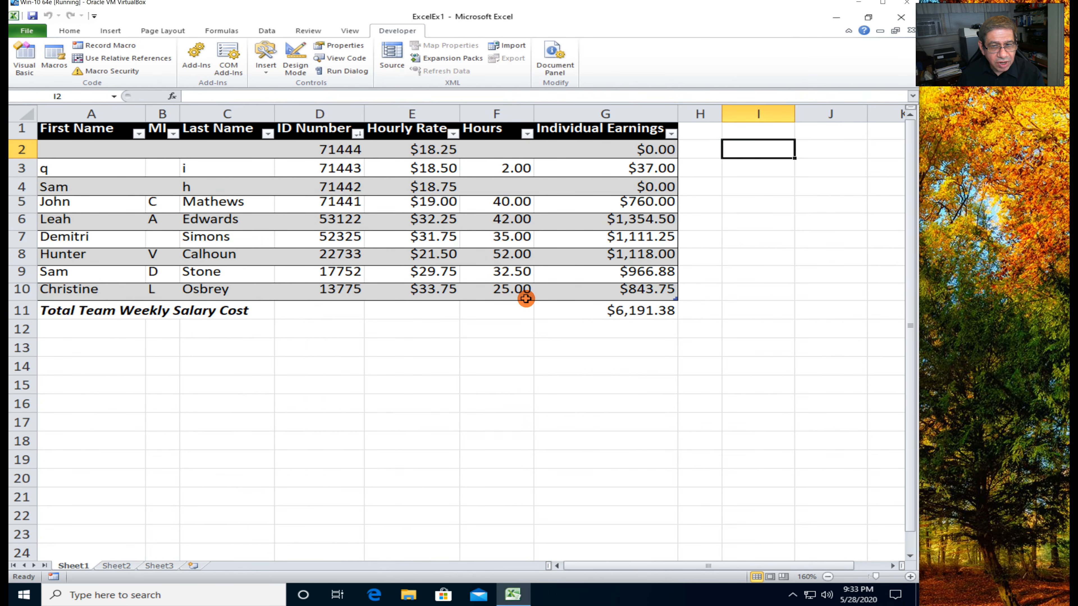
{"action": "left_click", "coordinate": [53, 61]}
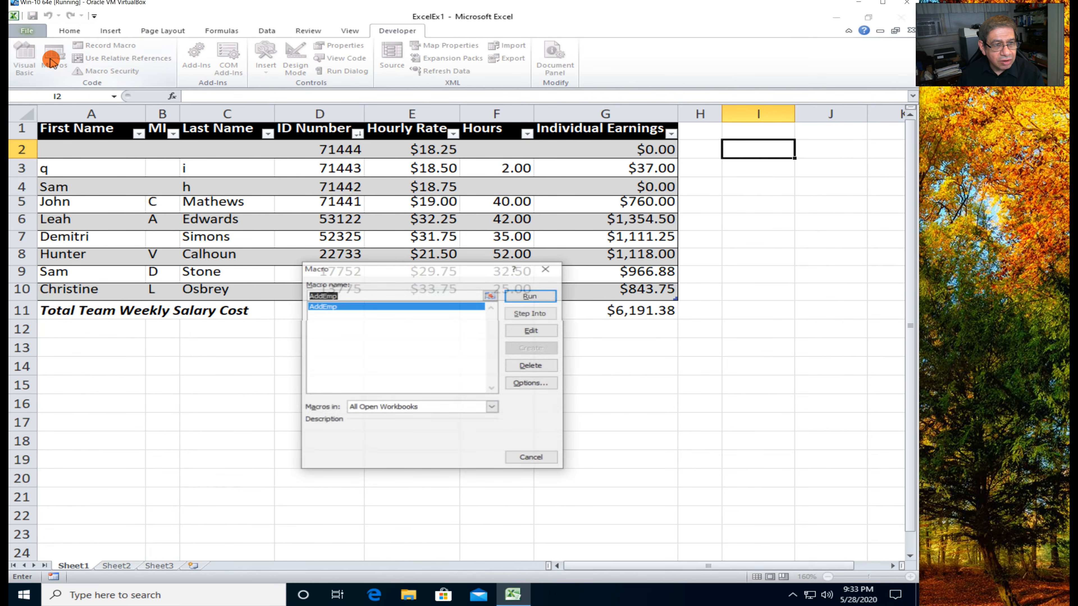
{"action": "left_click", "coordinate": [531, 296]}
{"action": "left_click", "coordinate": [44, 70]}
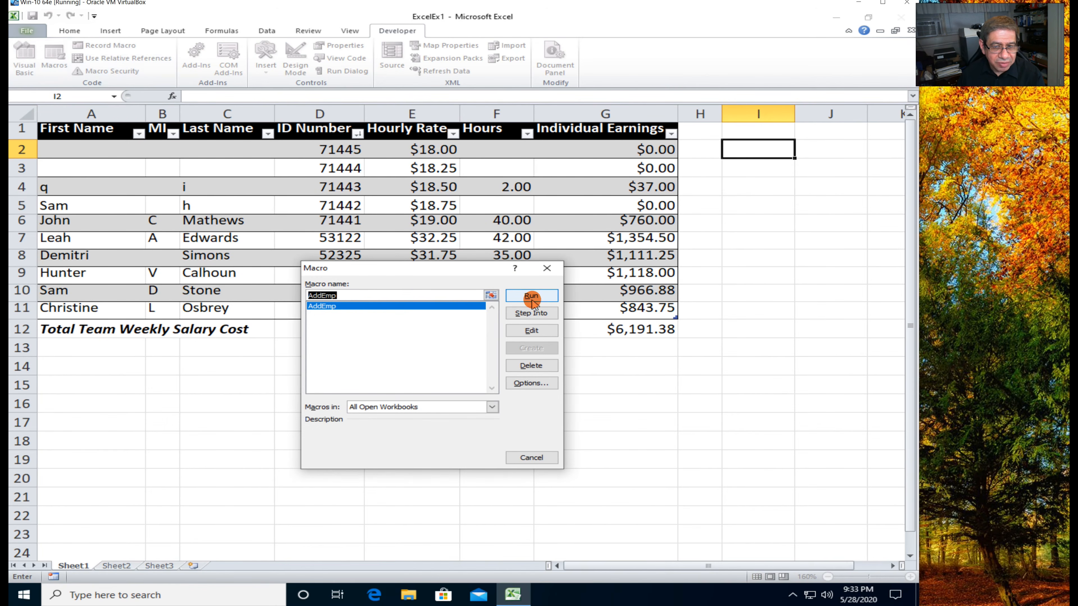
{"action": "left_click", "coordinate": [531, 295]}
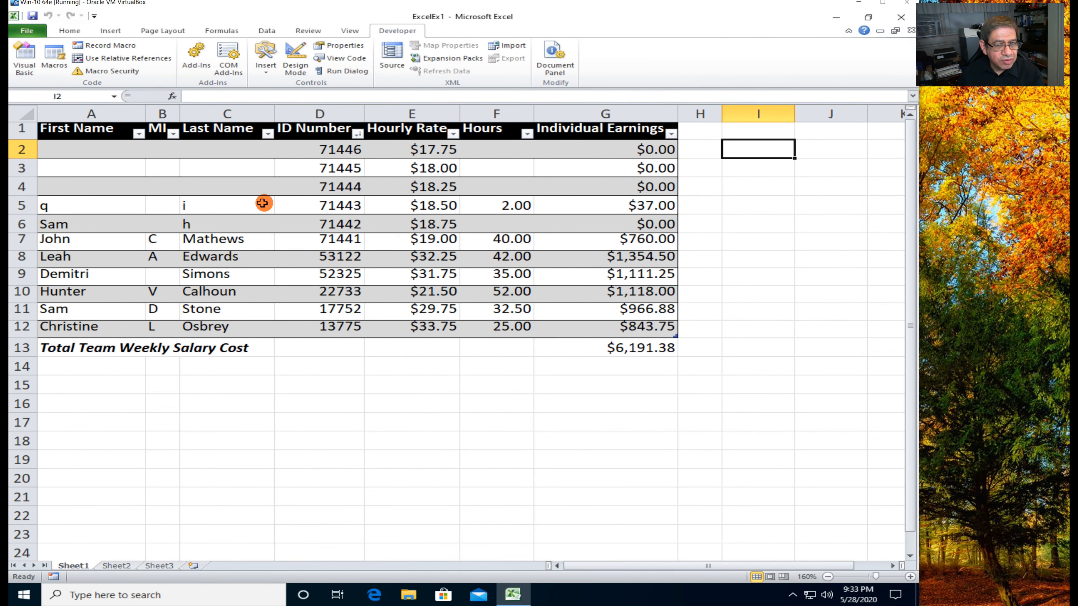